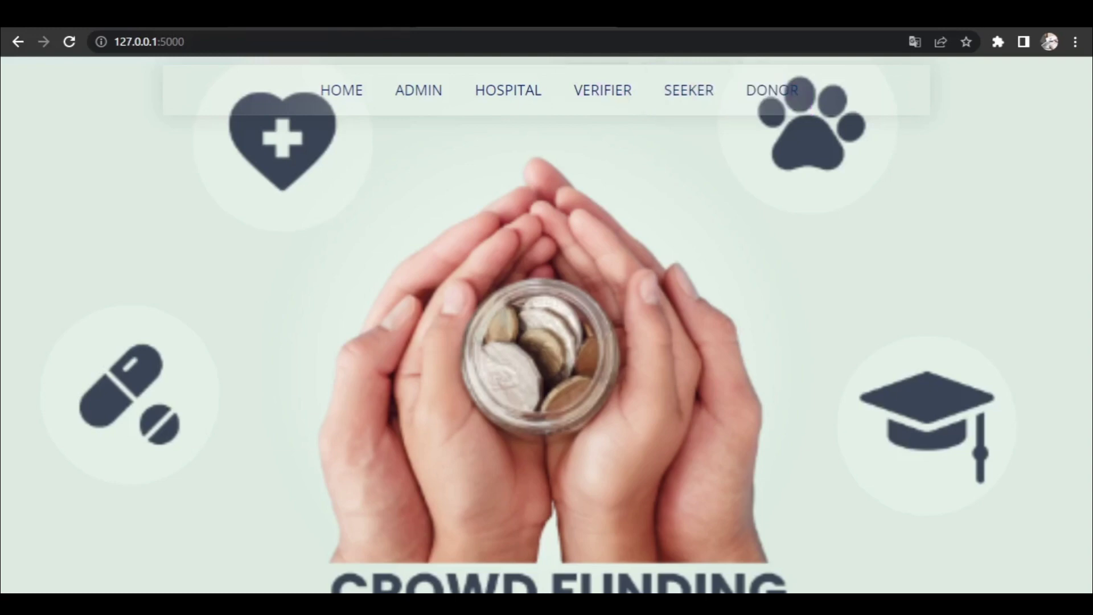
- Log in as admin with the saved user name and admin password, dismissing the breach warning
{"action": "key", "text": "ctrl+Tab"}
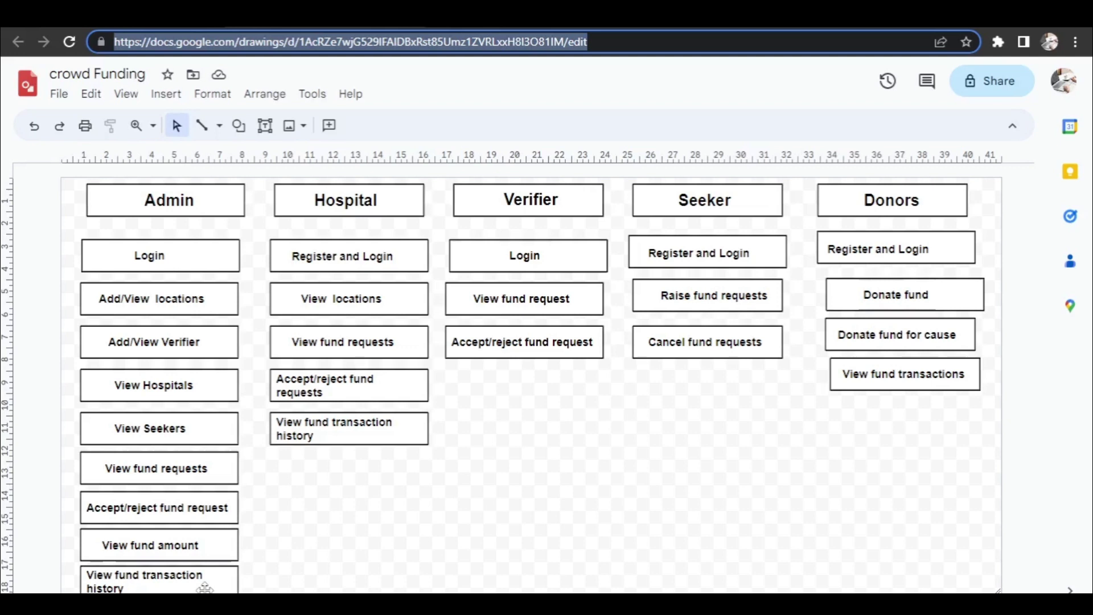
{"action": "left_click", "coordinate": [492, 27]}
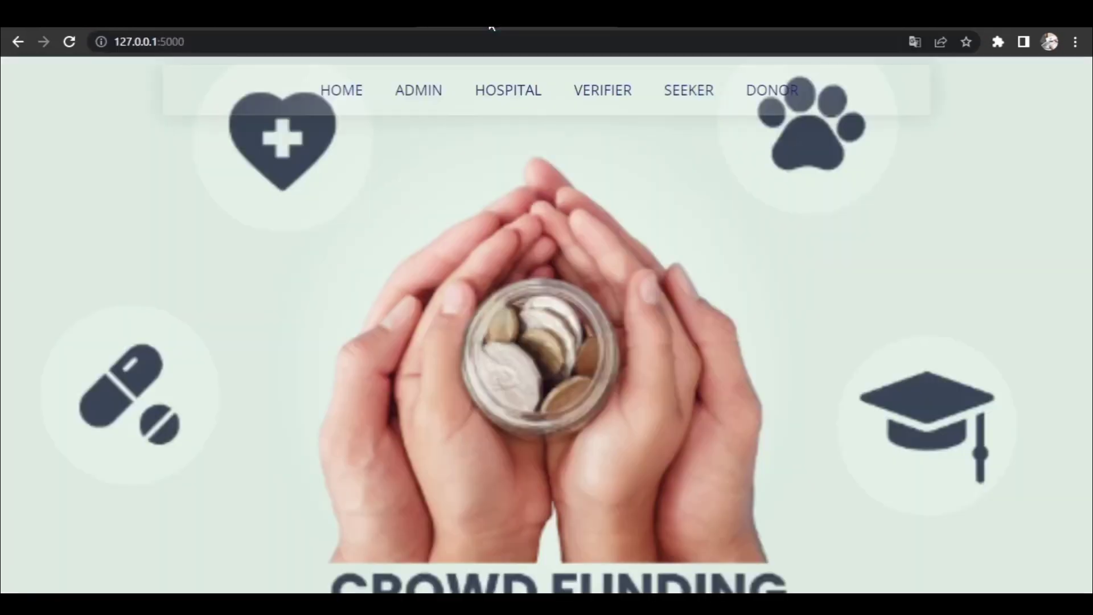
{"action": "left_click", "coordinate": [424, 95]}
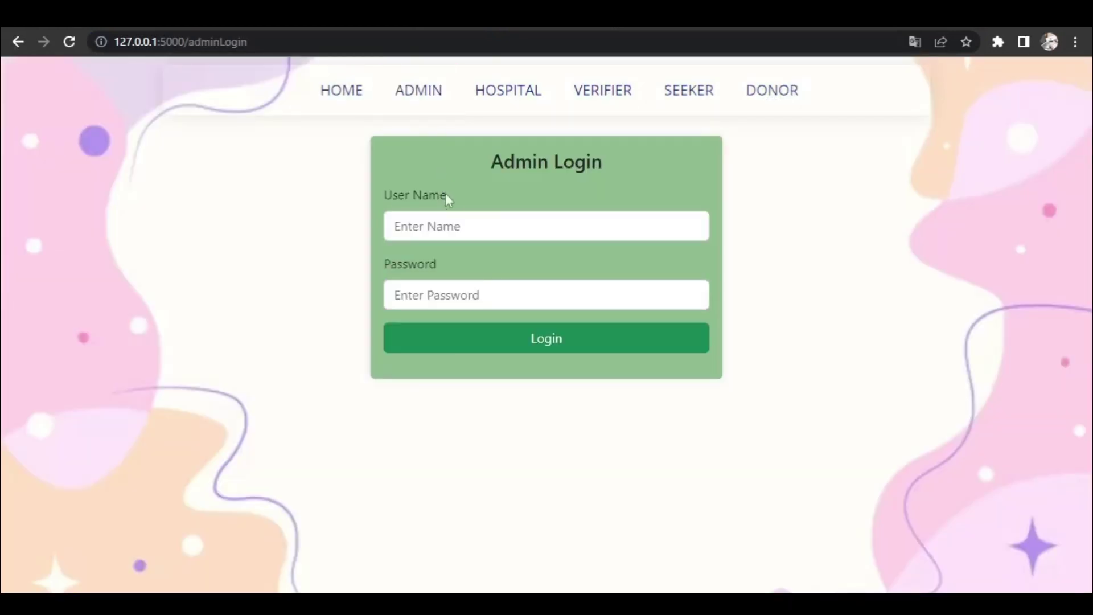
{"action": "left_click", "coordinate": [446, 225]}
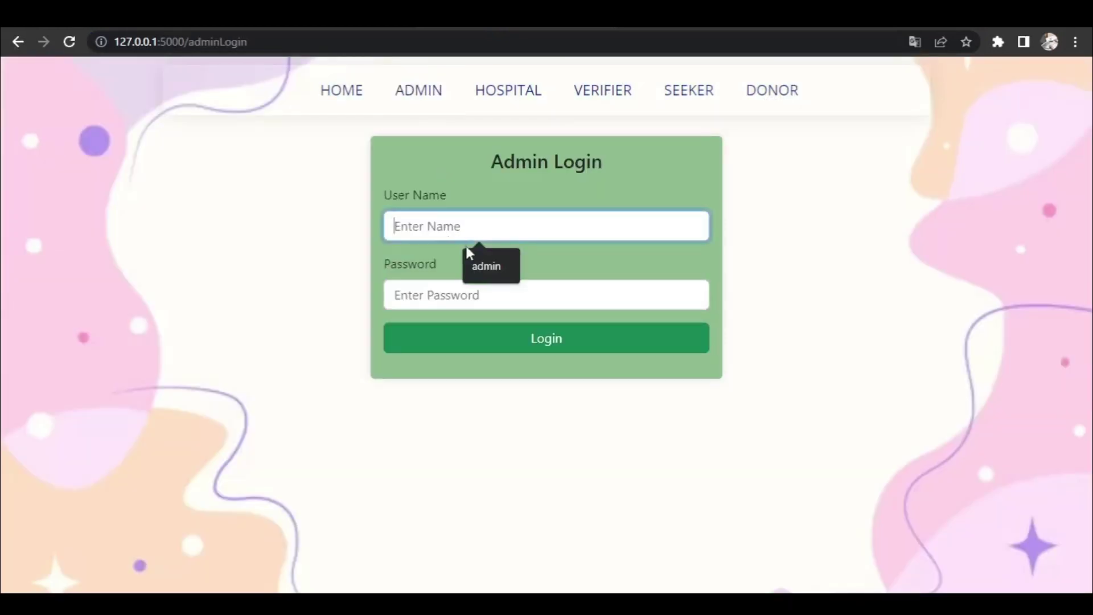
{"action": "left_click", "coordinate": [480, 267]}
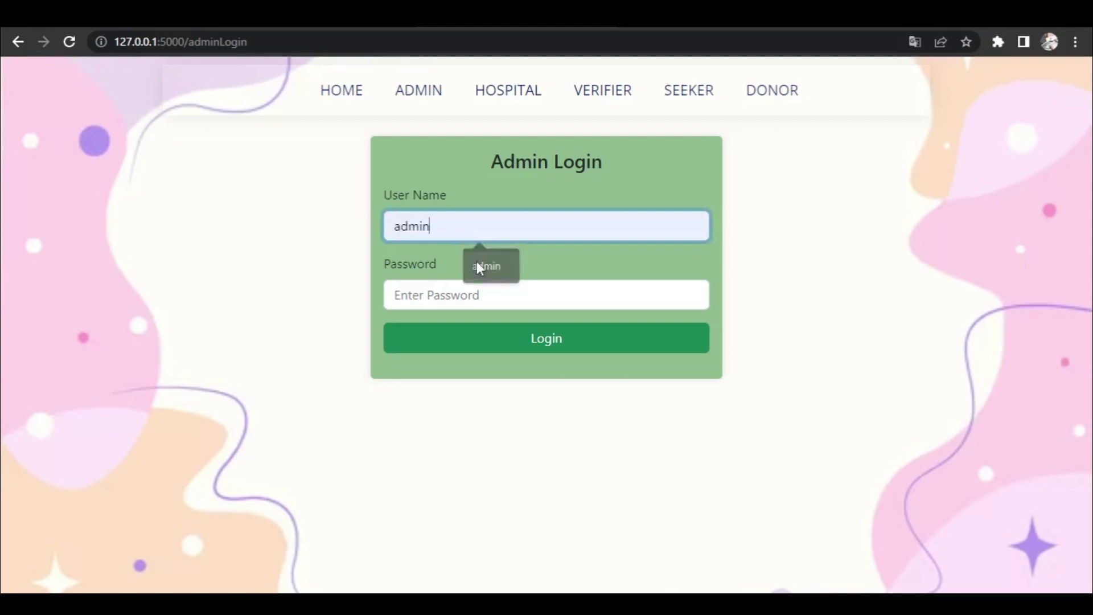
{"action": "left_click", "coordinate": [428, 294]}
{"action": "type", "text": "ad"}
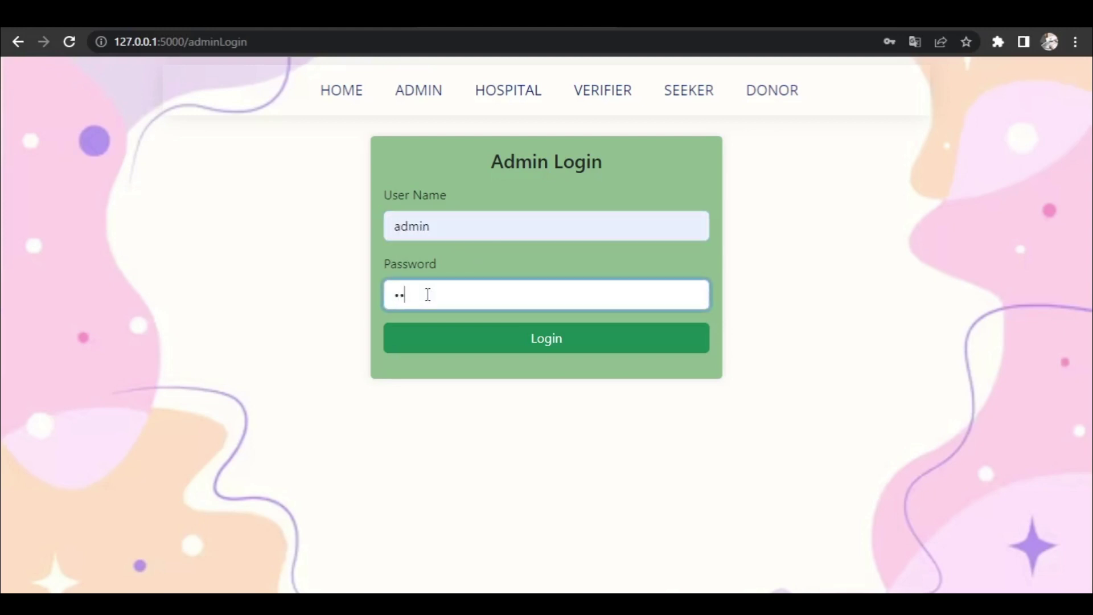
{"action": "type", "text": "min"}
{"action": "key", "text": "Return"}
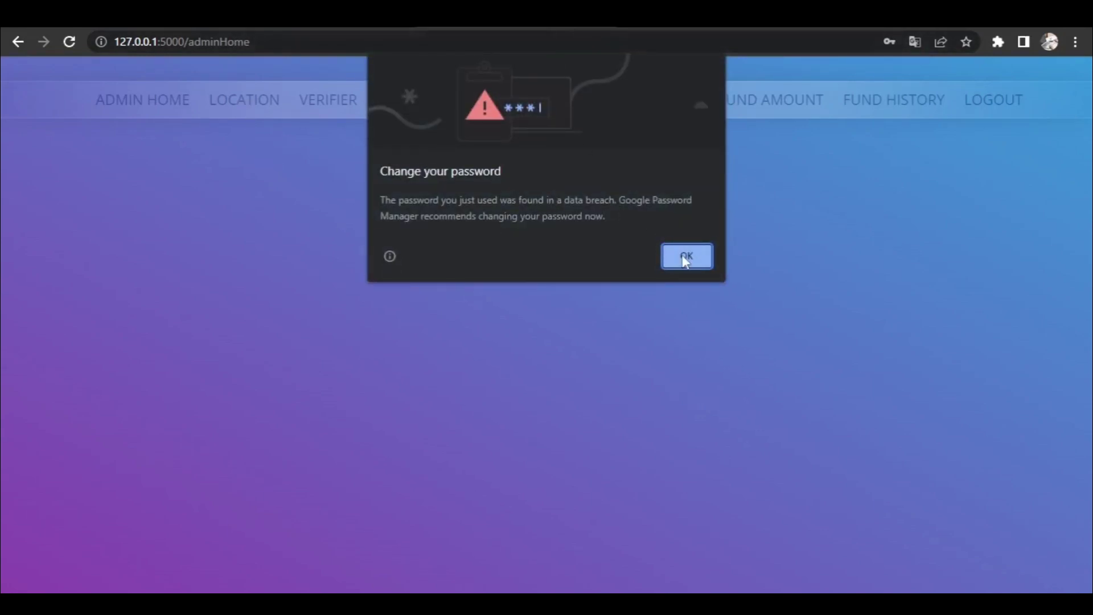
{"action": "left_click", "coordinate": [686, 258]}
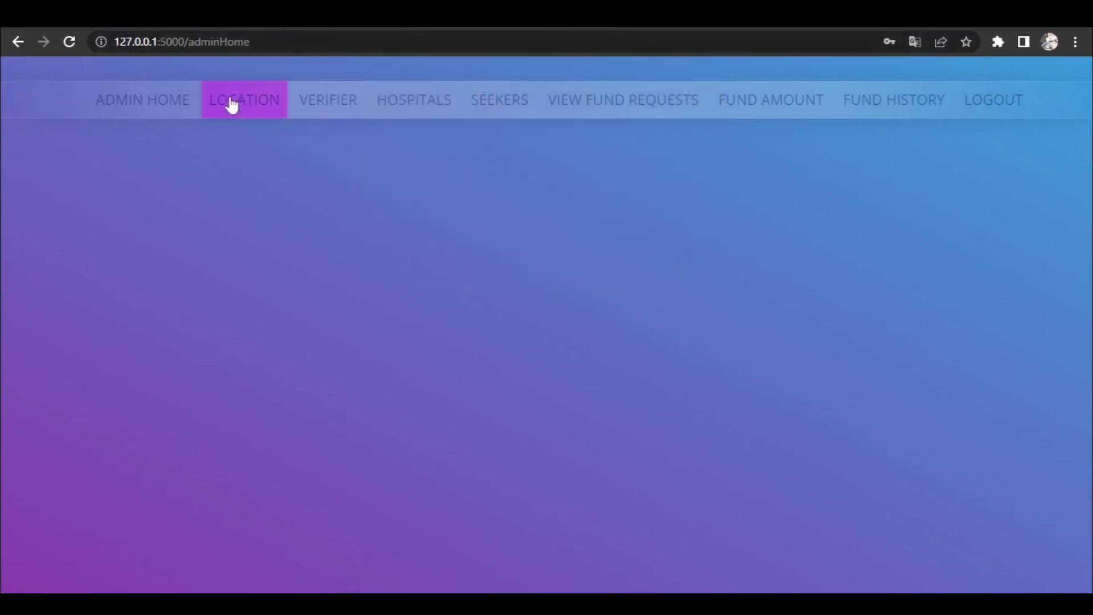
- Add 'punjagutta' as a new location, then go to the Verifiers list
{"action": "left_click", "coordinate": [240, 102]}
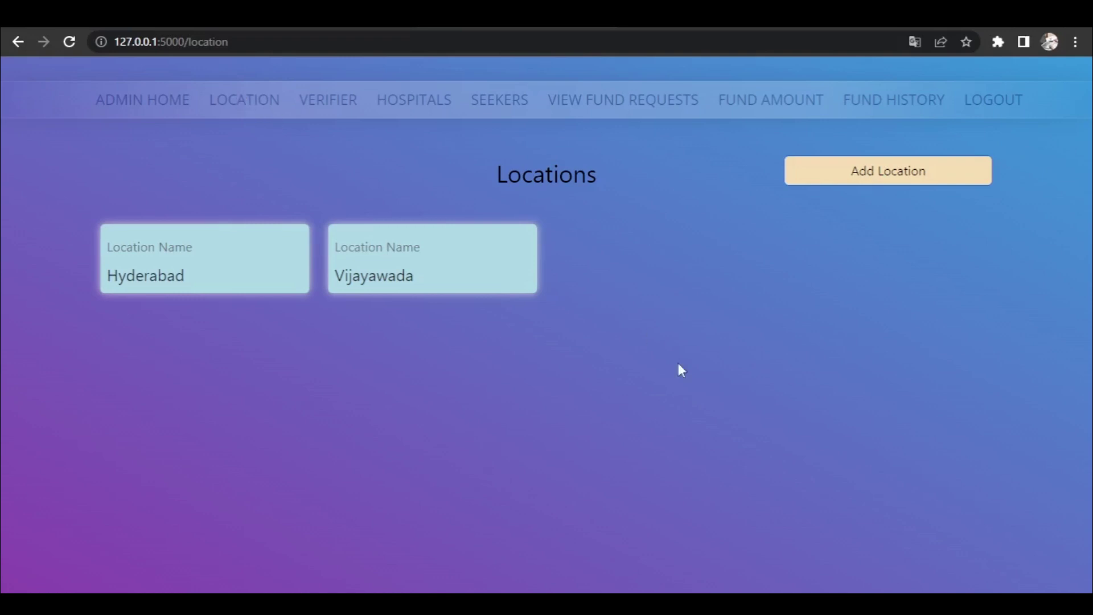
{"action": "left_click", "coordinate": [853, 179]}
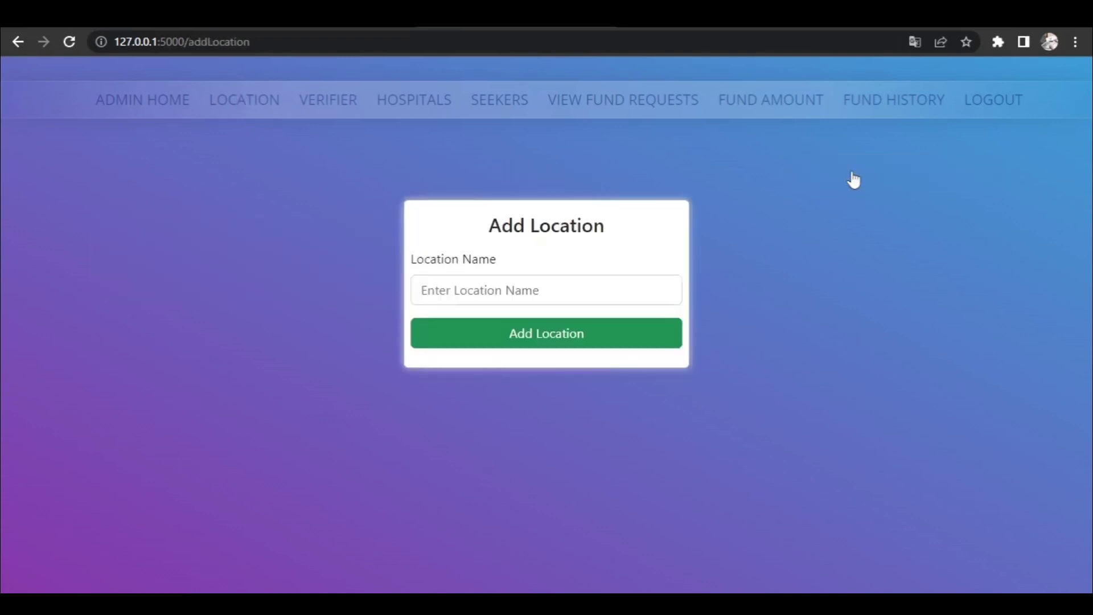
{"action": "left_click", "coordinate": [531, 295]}
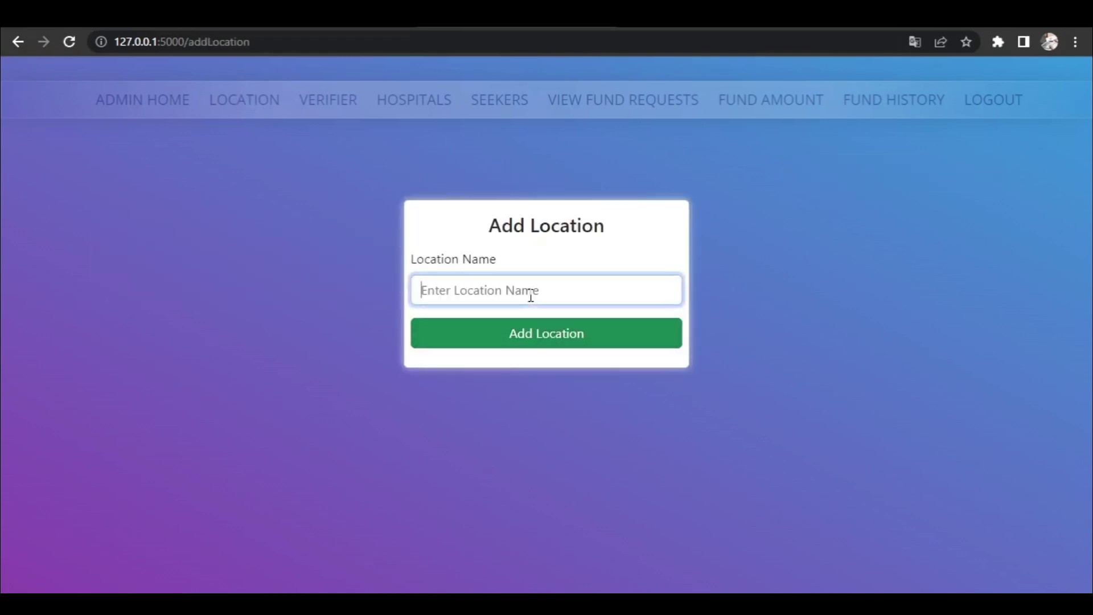
{"action": "type", "text": "punjag"}
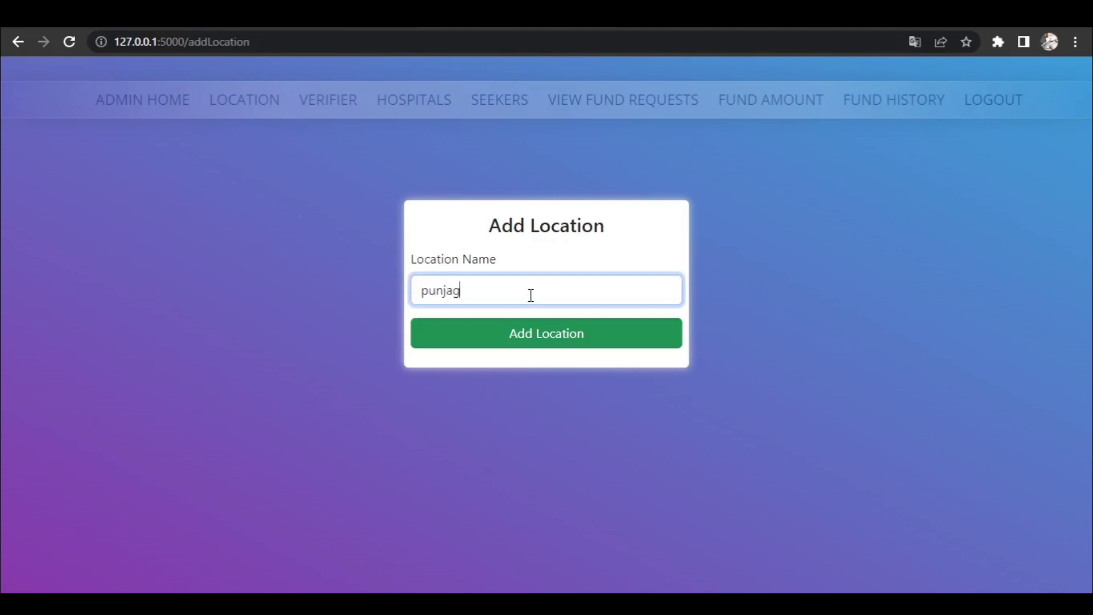
{"action": "type", "text": "utta"}
{"action": "key", "text": "Return"}
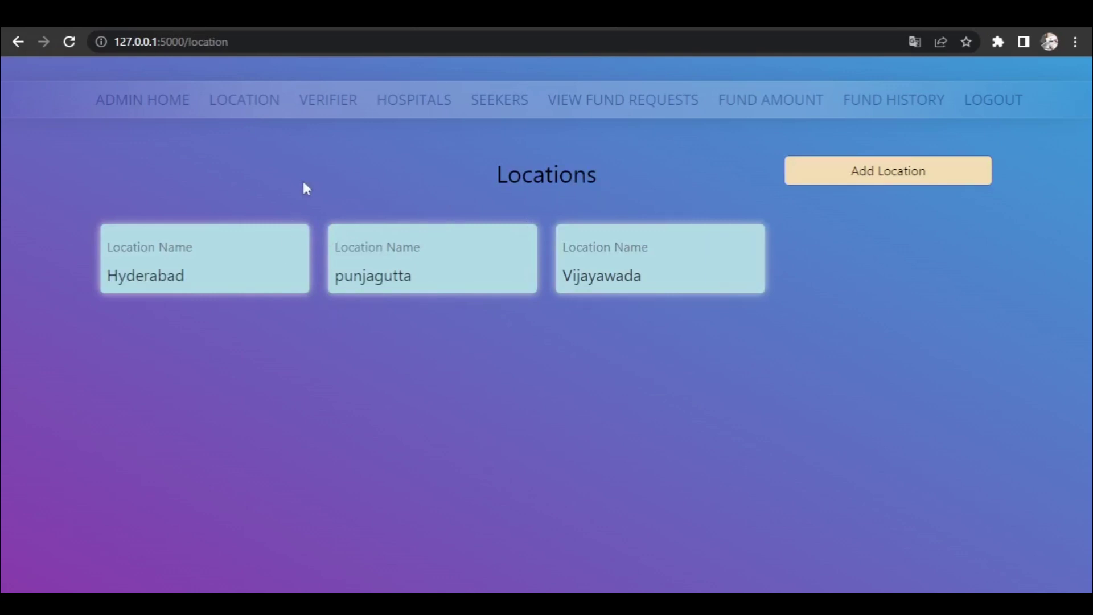
{"action": "left_click", "coordinate": [326, 107]}
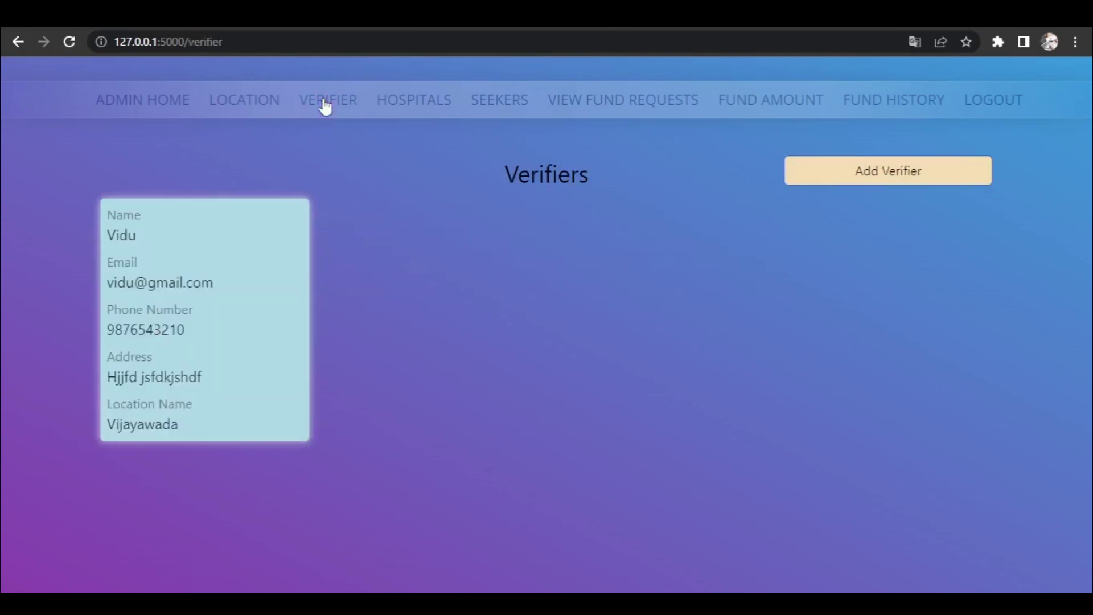
- Start a new verifier and enter the verifier's name, e-mail, phone number and password
{"action": "left_click", "coordinate": [830, 171]}
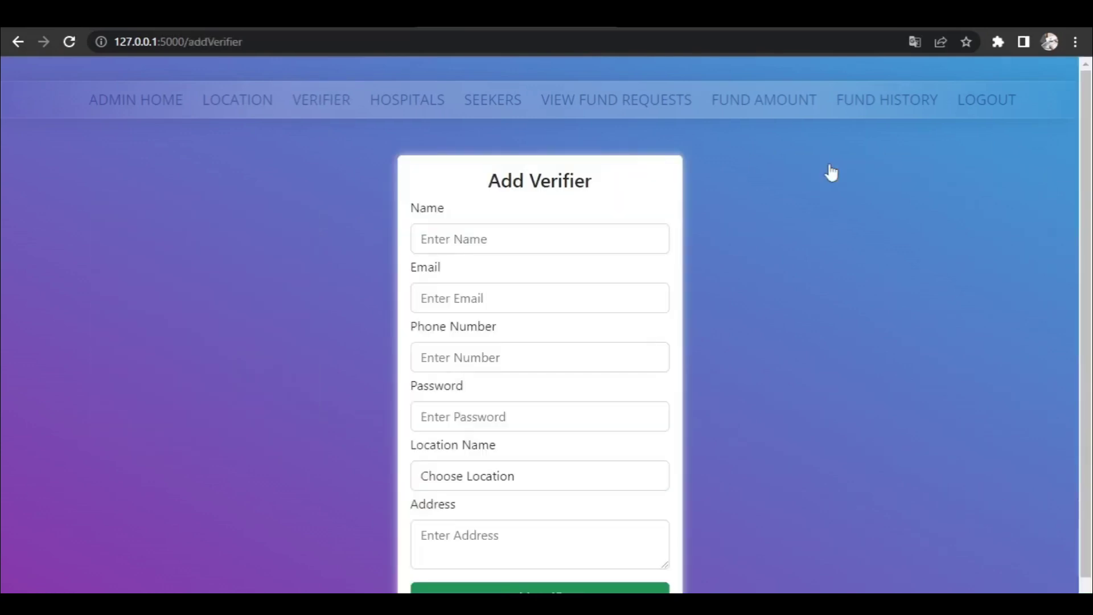
{"action": "left_click", "coordinate": [463, 240]}
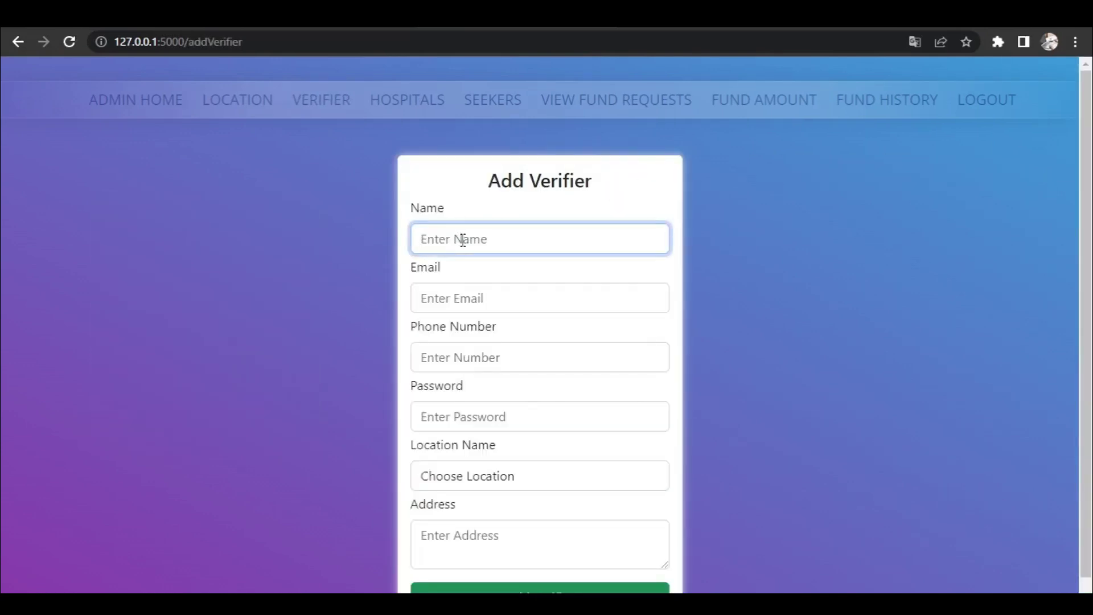
{"action": "type", "text": "swetha"}
{"action": "left_click", "coordinate": [462, 299]}
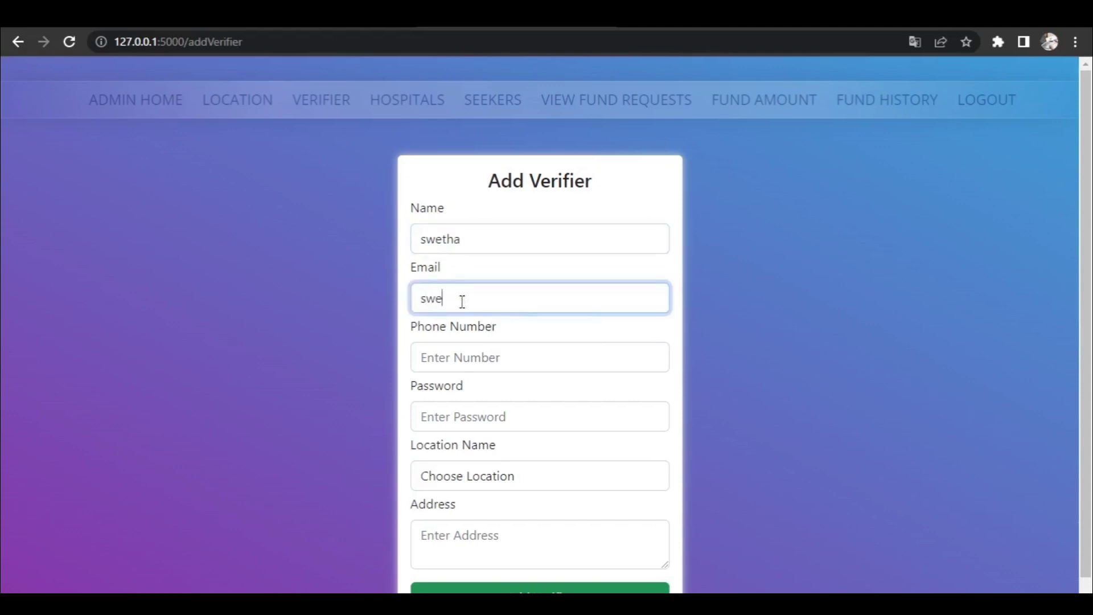
{"action": "left_click", "coordinate": [449, 350]}
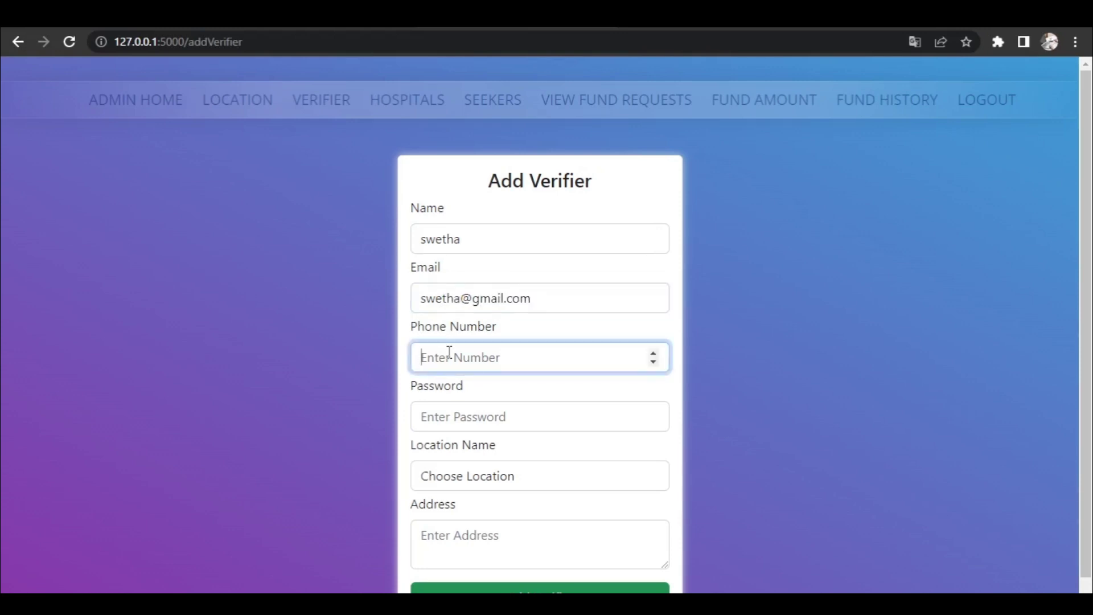
{"action": "type", "text": "8765432109"}
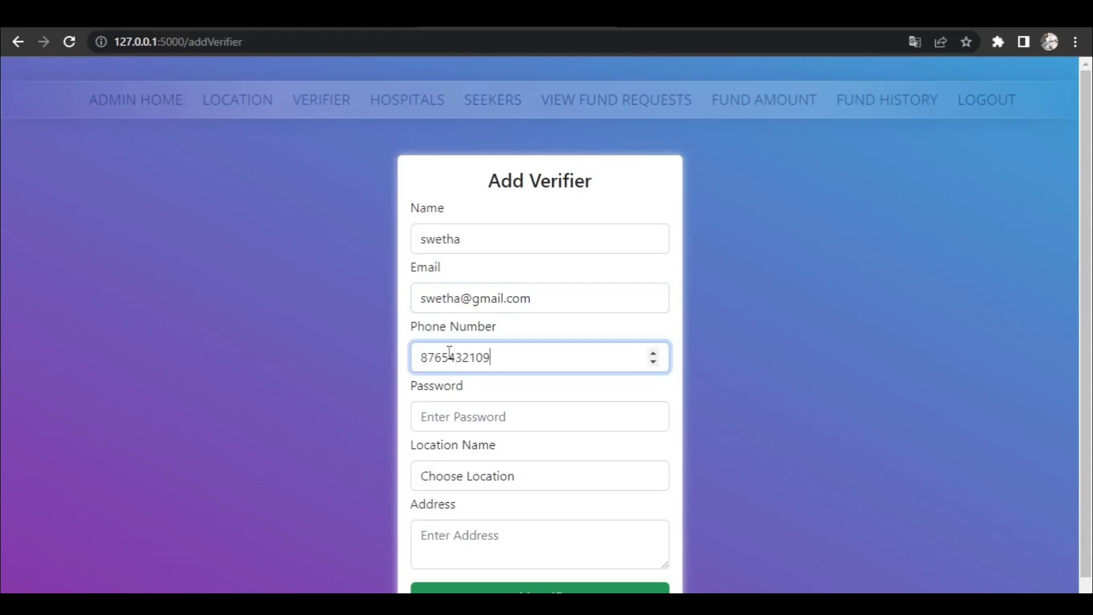
{"action": "left_click", "coordinate": [470, 414]}
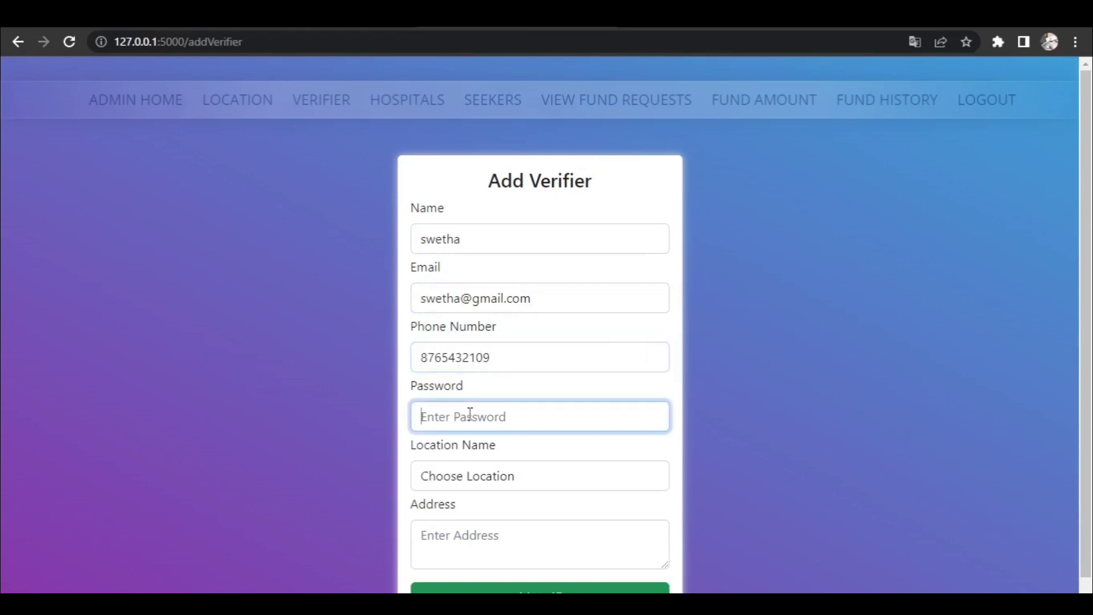
{"action": "type", "text": "12345"}
- Assign the verifier to punjagutta, enter the address, and submit the registration
{"action": "left_click", "coordinate": [472, 483]}
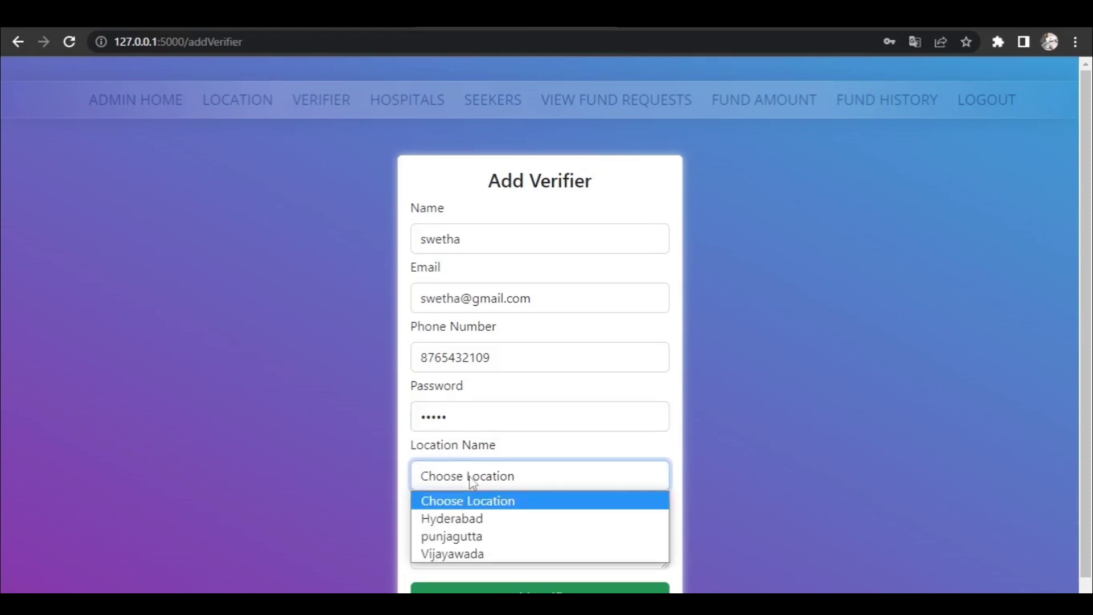
{"action": "left_click", "coordinate": [466, 537]}
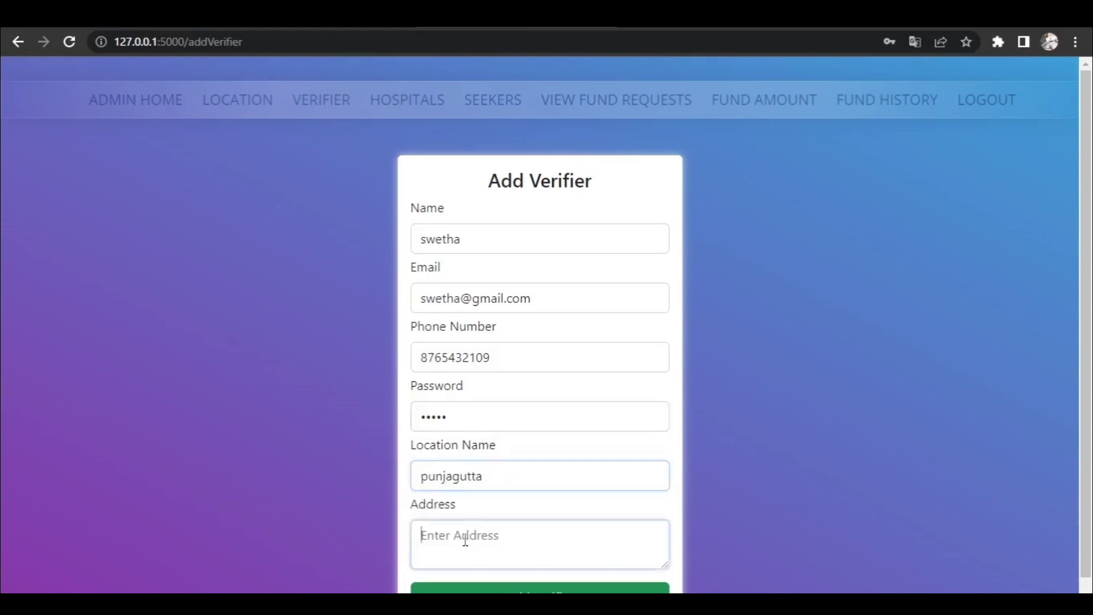
{"action": "type", "text": "23."}
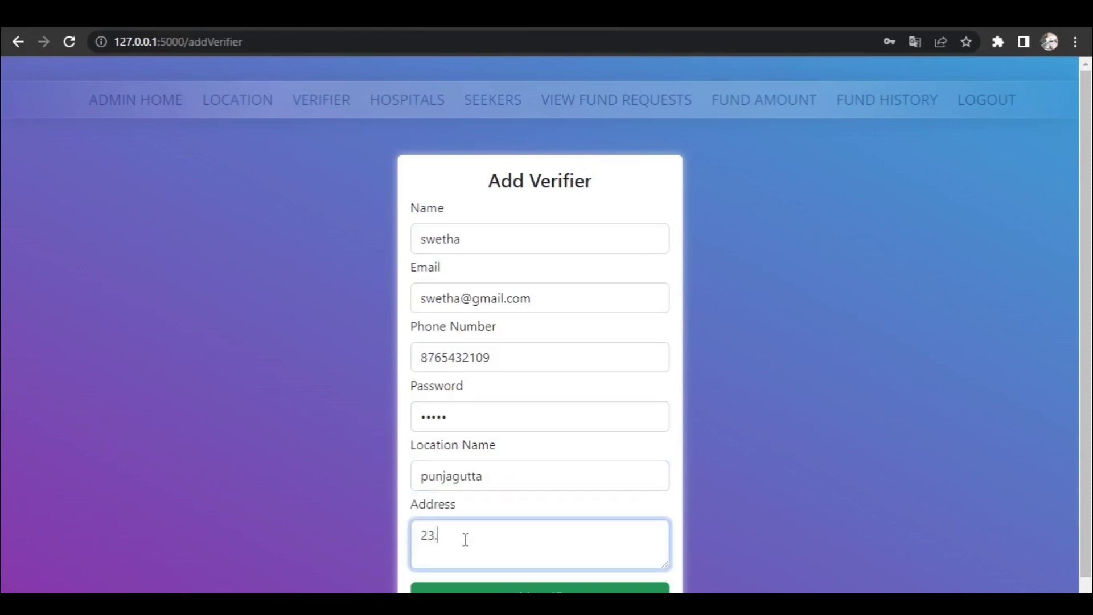
{"action": "key", "text": "BackSpace"}
{"action": "type", "text": "/45,hyd"}
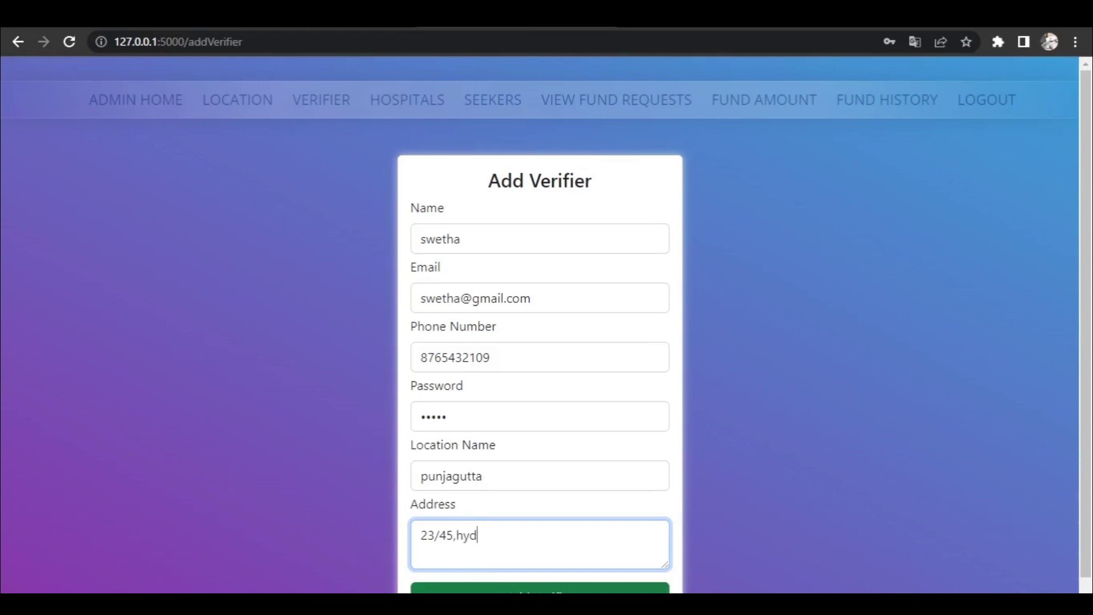
{"action": "left_click", "coordinate": [540, 589]}
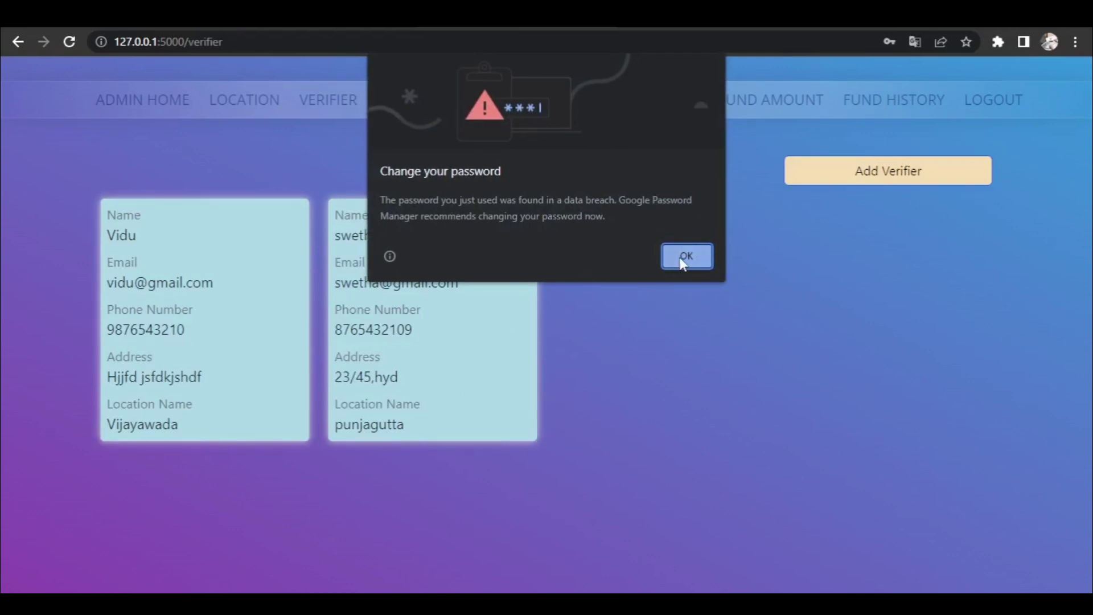
{"action": "left_click", "coordinate": [685, 255]}
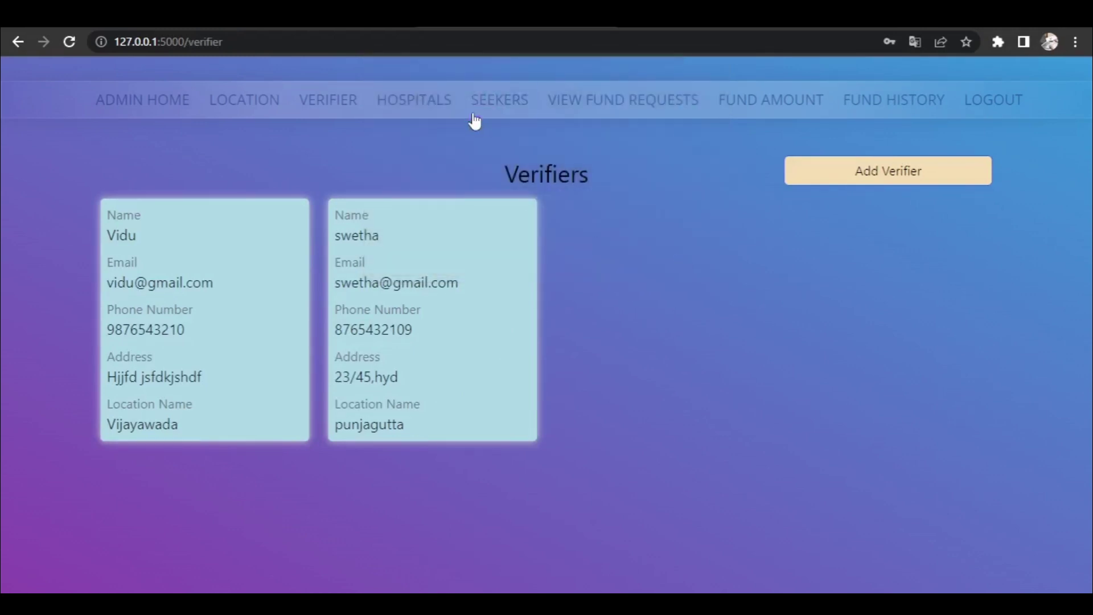
- Check the hospitals and verifiers lists, log out of admin, and go to Hospital Login
{"action": "left_click", "coordinate": [413, 113]}
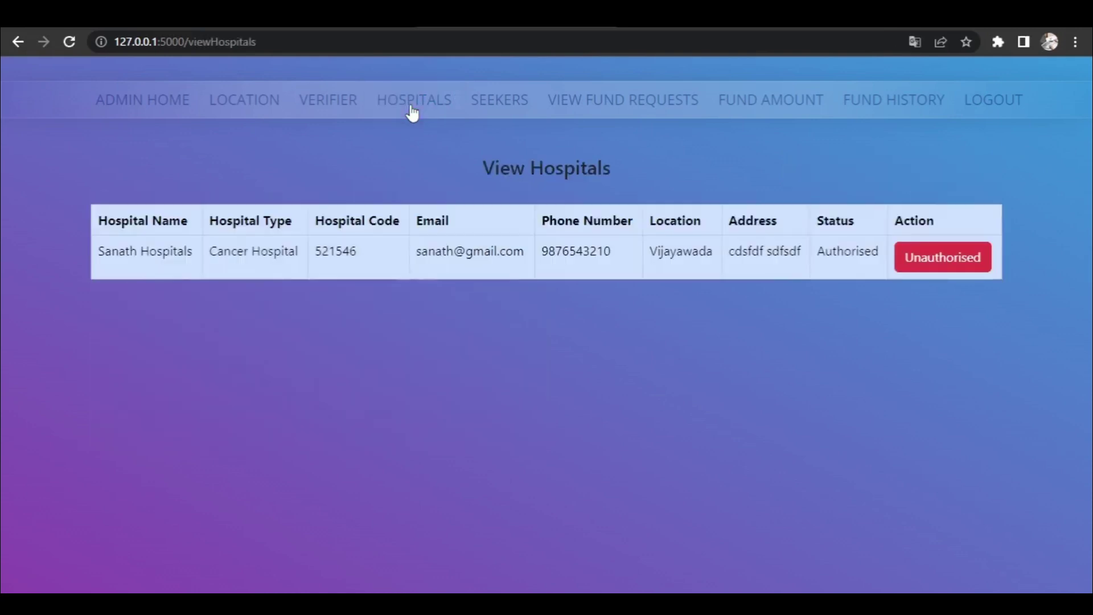
{"action": "left_click", "coordinate": [325, 107]}
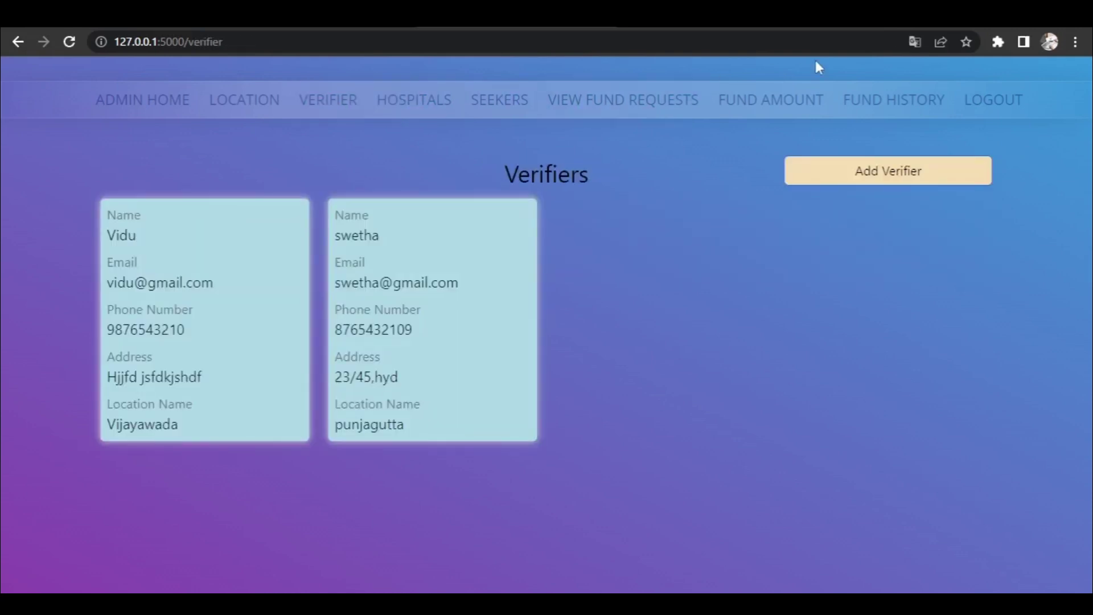
{"action": "left_click", "coordinate": [991, 98]}
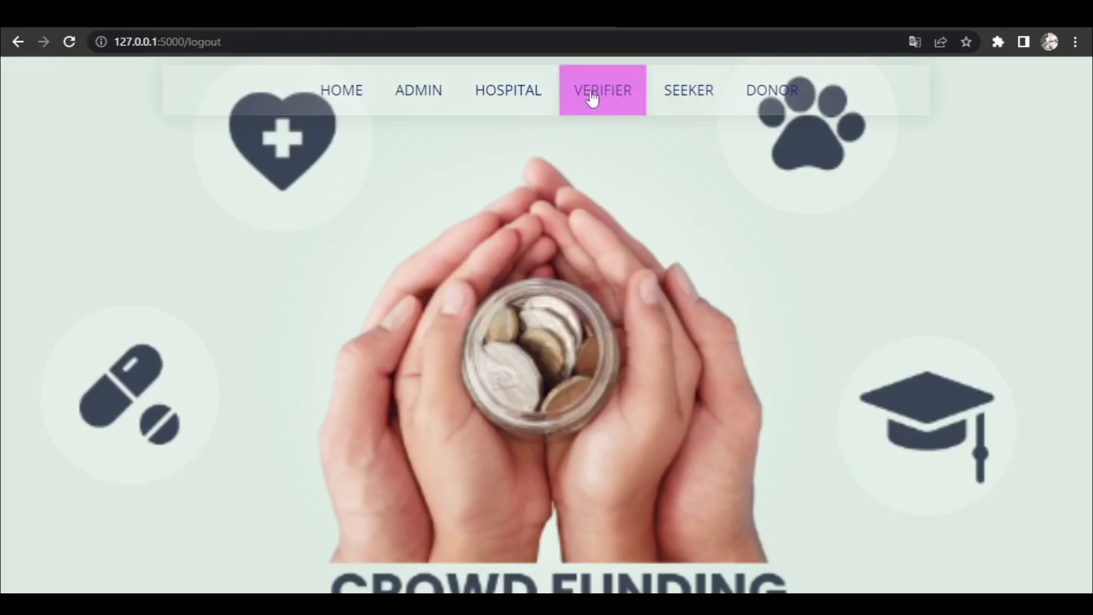
{"action": "left_click", "coordinate": [507, 93]}
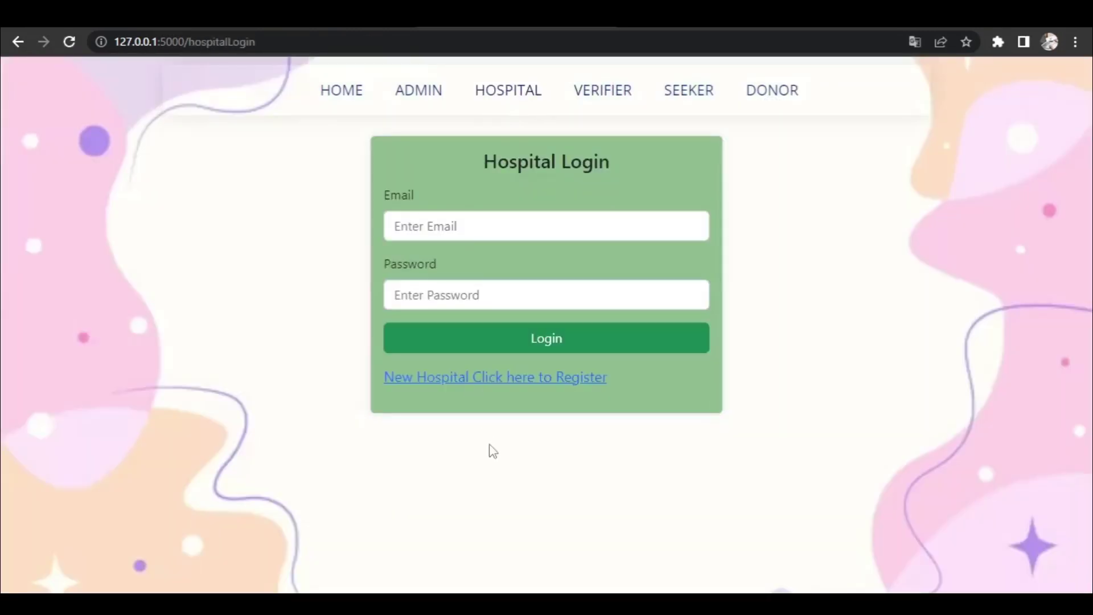
- Open the hospital registration form and enter name 'apolo', its e-mail, phone and password
{"action": "left_click", "coordinate": [476, 378]}
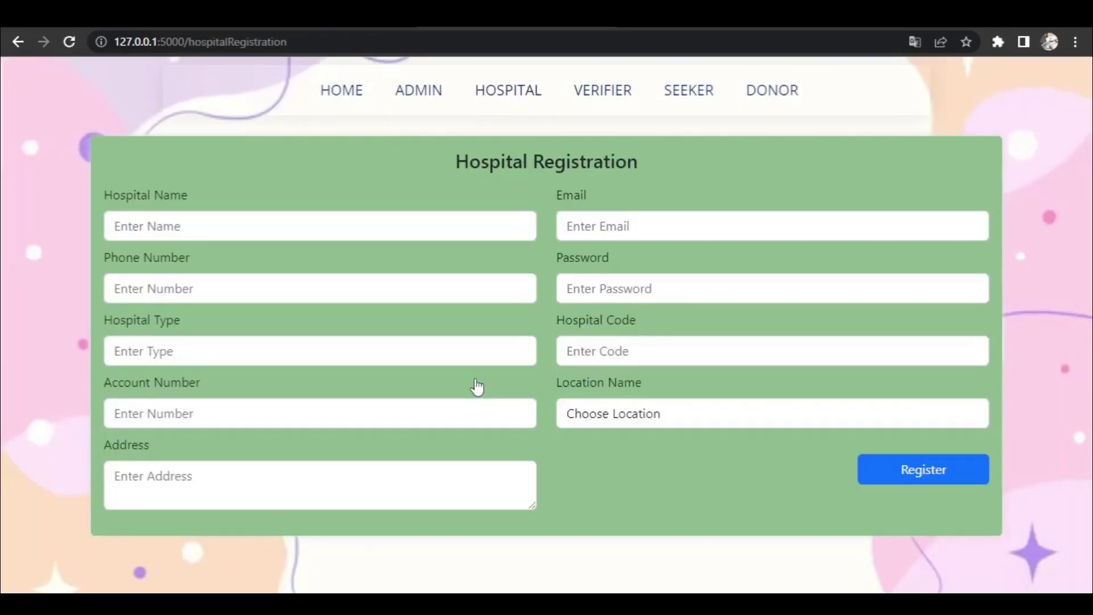
{"action": "left_click", "coordinate": [275, 226]}
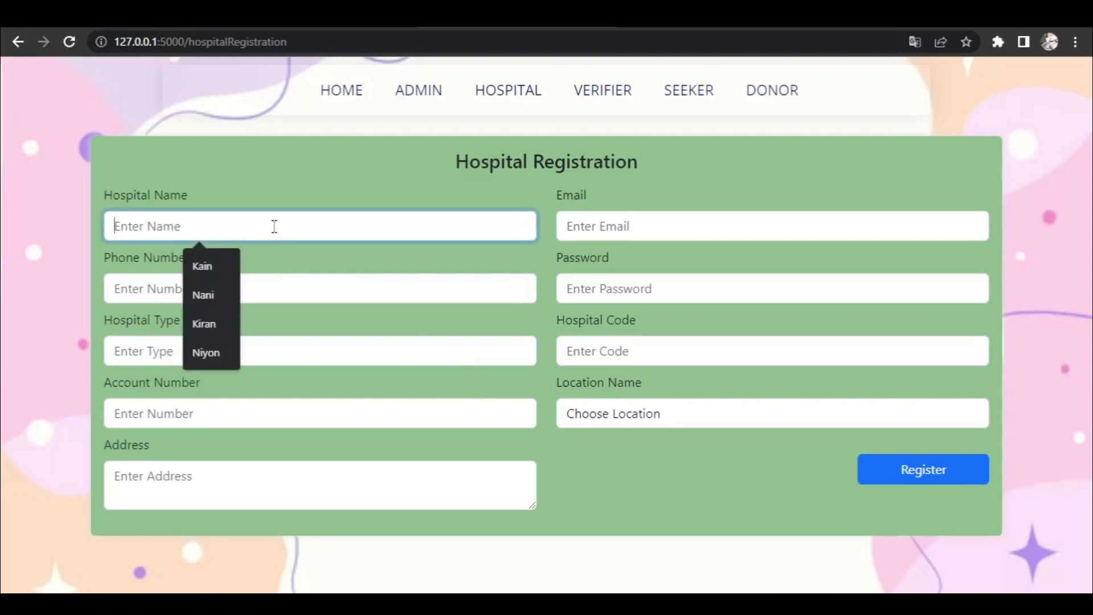
{"action": "type", "text": "apol"}
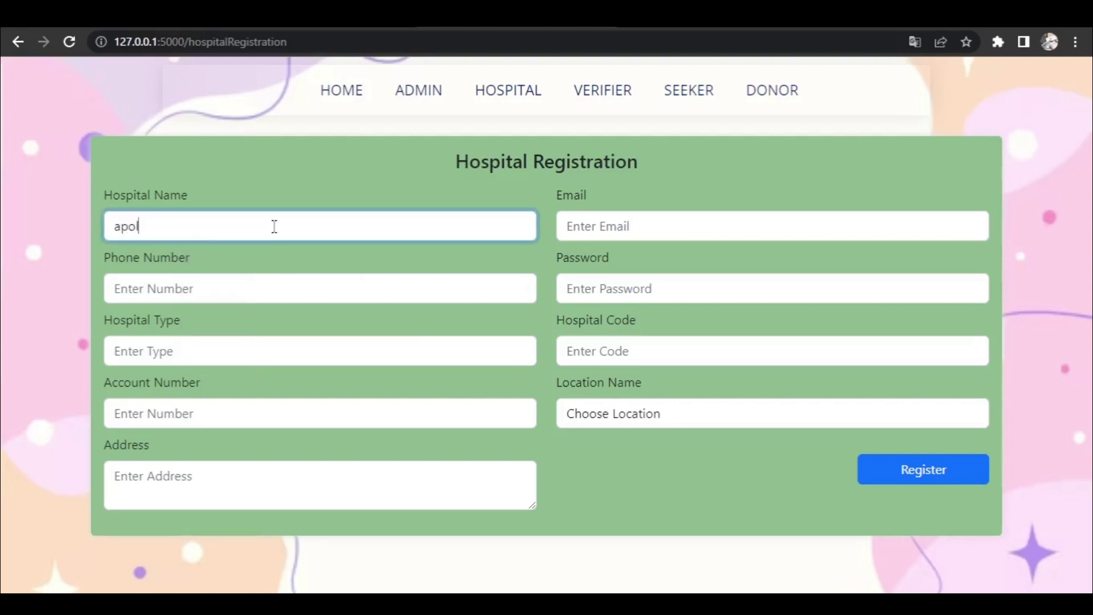
{"action": "type", "text": "o"}
{"action": "left_click", "coordinate": [599, 220]}
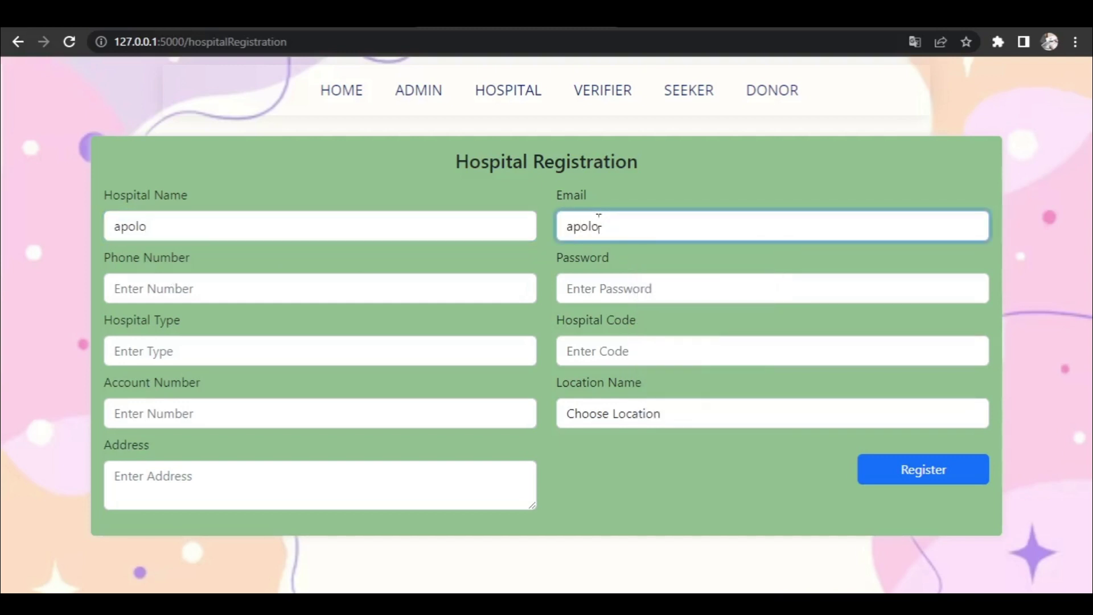
{"action": "left_click", "coordinate": [296, 291]}
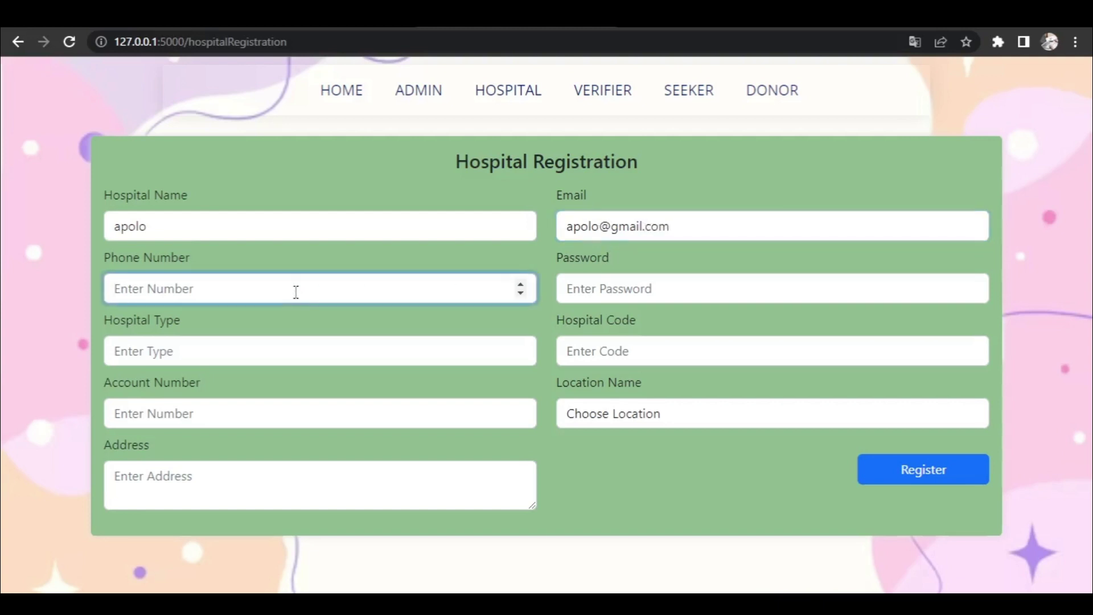
{"action": "type", "text": "9876543211"}
{"action": "left_click", "coordinate": [592, 283]}
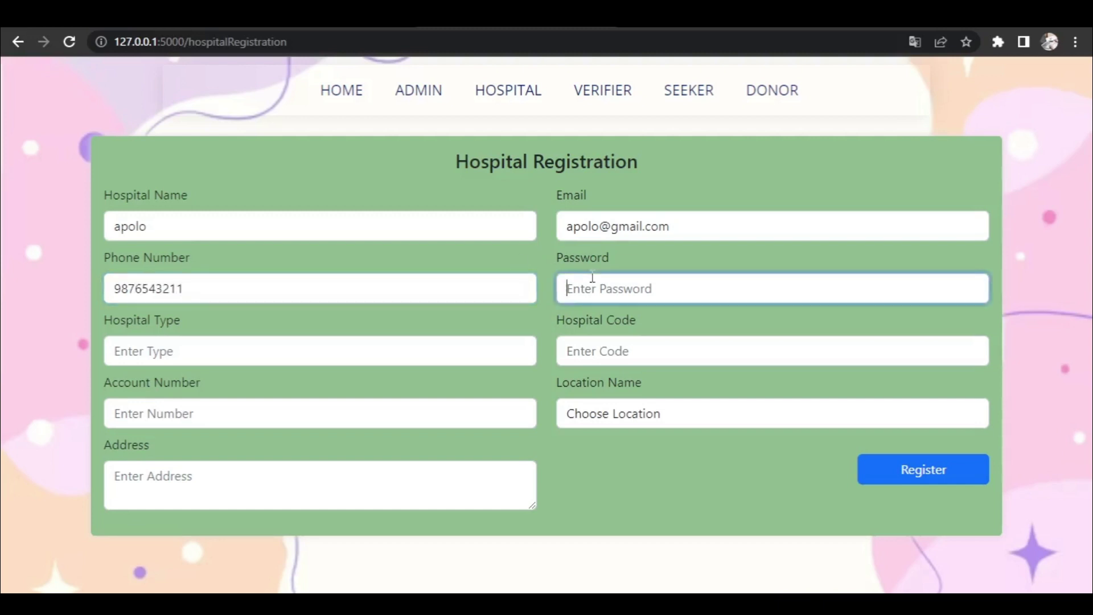
{"action": "type", "text": "12345"}
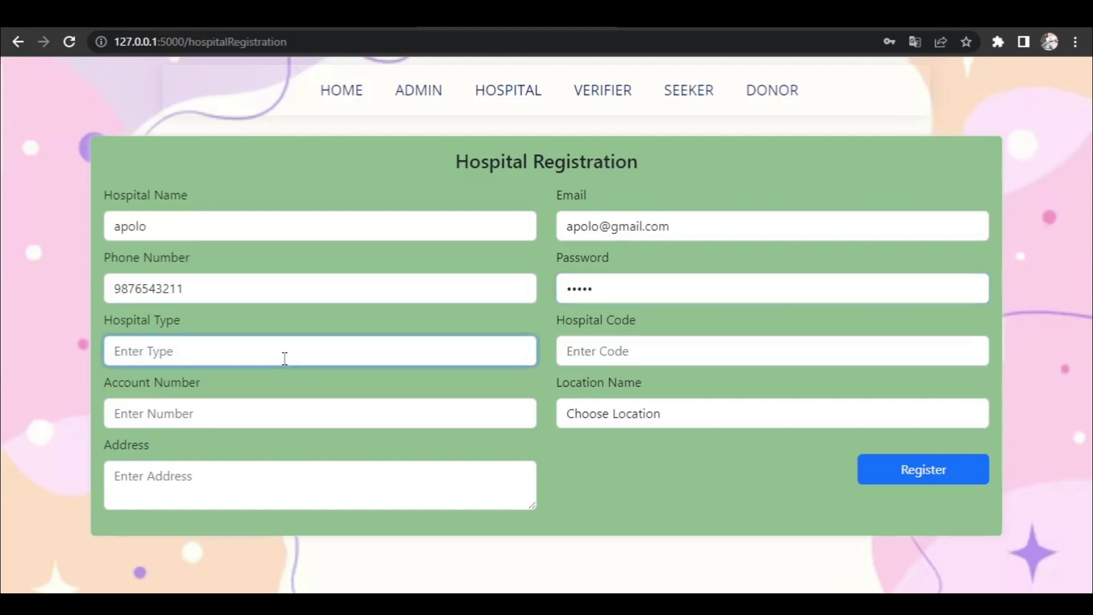
- Add type 'cardiac and cancer hospitals', code 123, bank account, address, location Hyderabad, then register
{"action": "type", "text": "cardiac and can"}
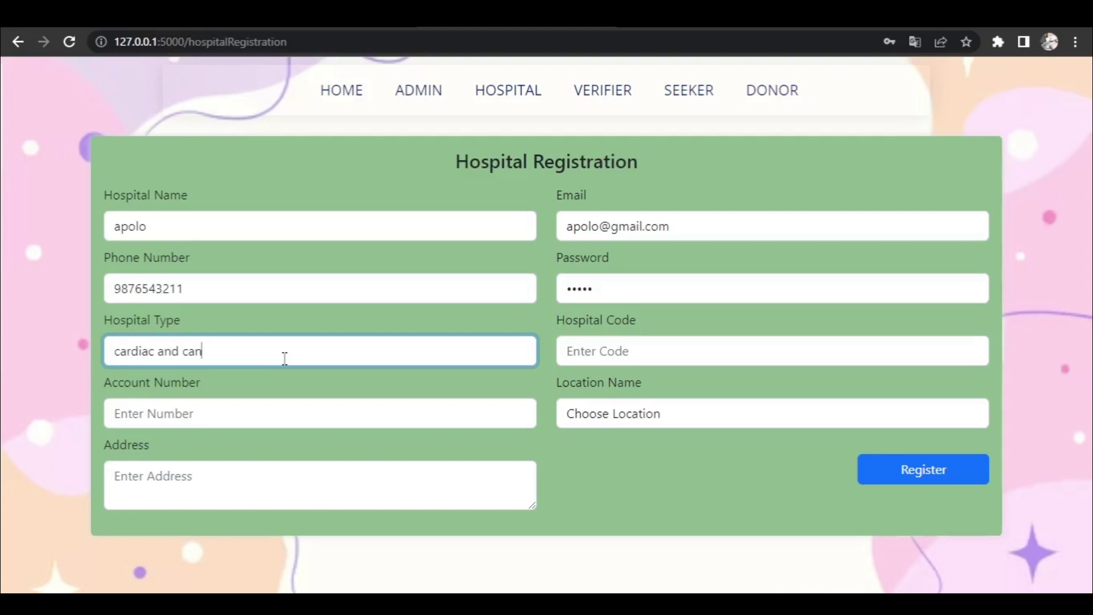
{"action": "type", "text": "cer hospitals"}
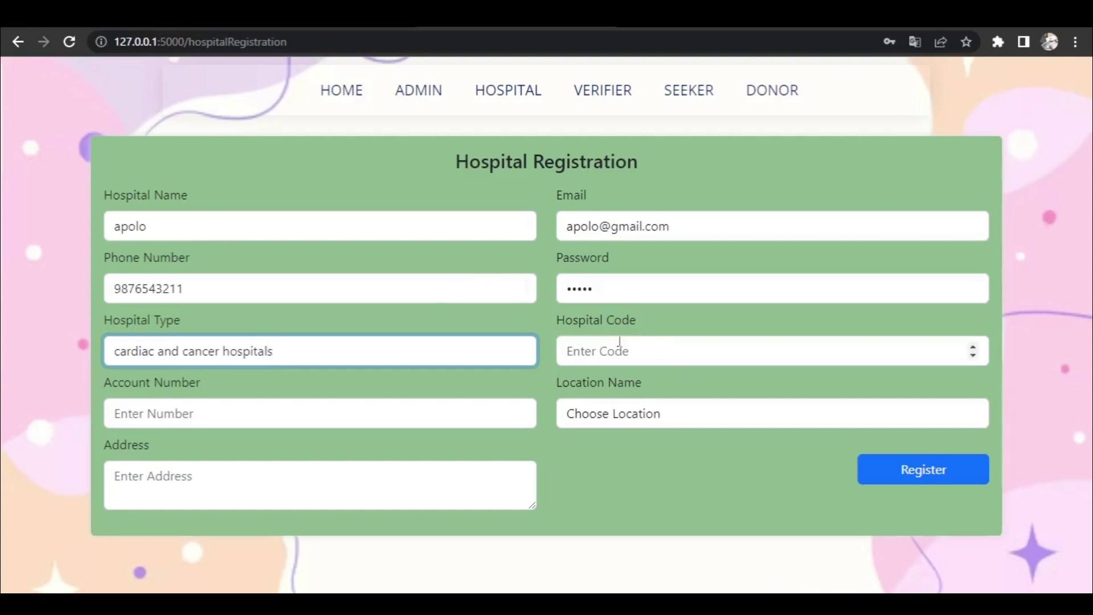
{"action": "left_click", "coordinate": [596, 356]}
{"action": "type", "text": "123"}
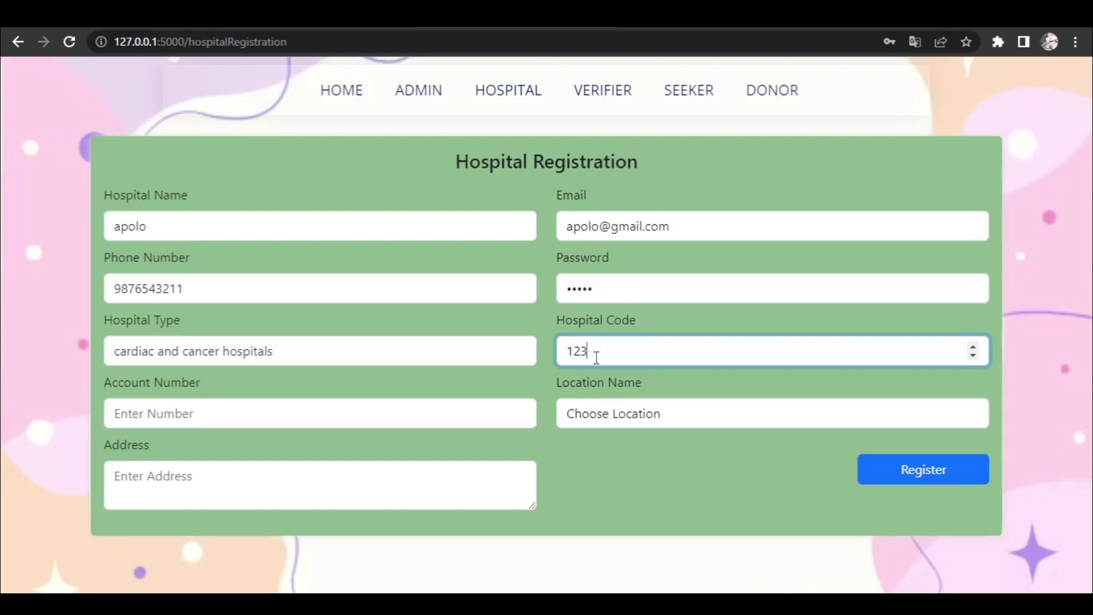
{"action": "left_click", "coordinate": [349, 420]}
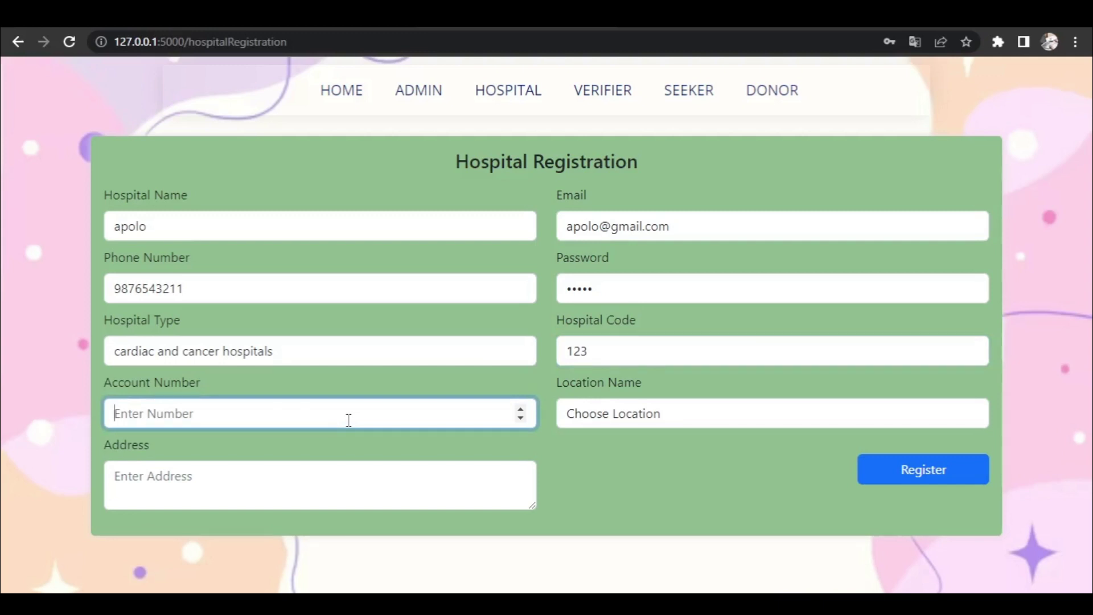
{"action": "type", "text": "987654321"}
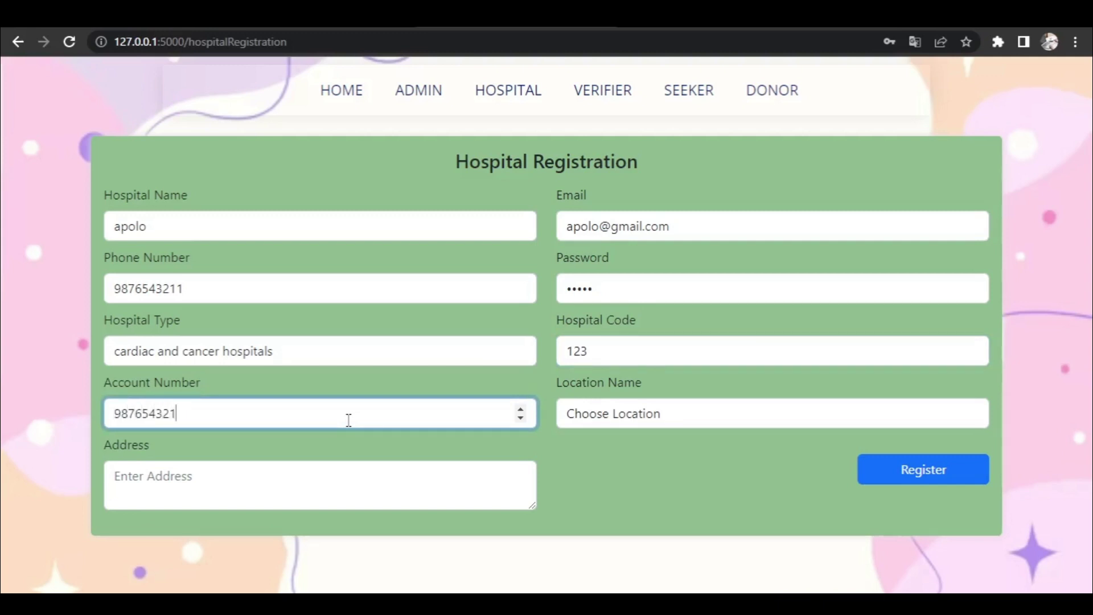
{"action": "left_click", "coordinate": [232, 499]}
{"action": "type", "text": "p"}
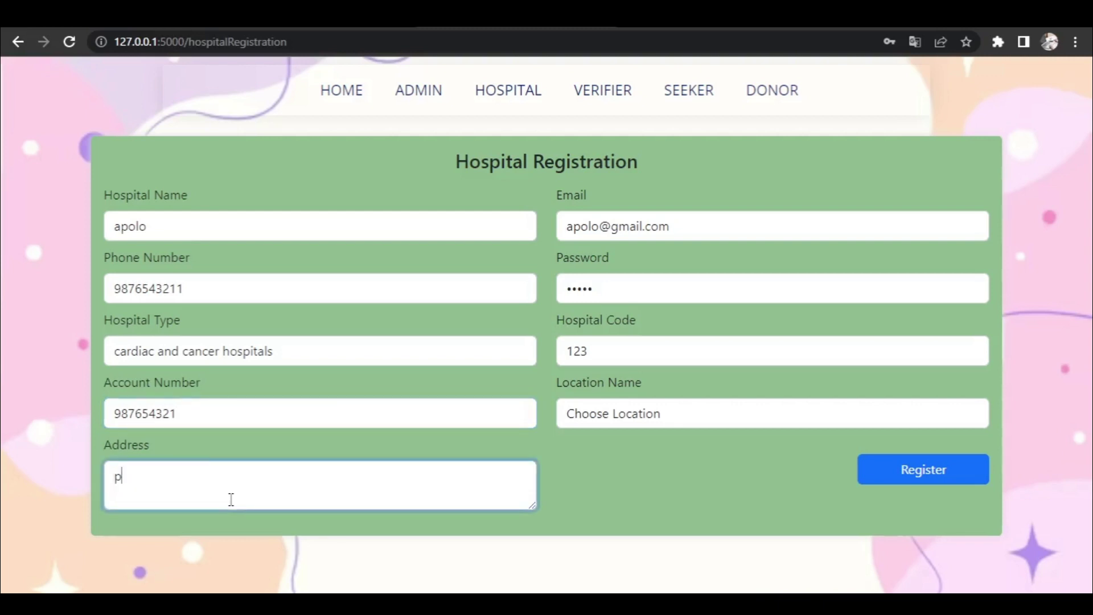
{"action": "type", "text": "unjagutta,hyd"}
{"action": "left_click", "coordinate": [631, 410]}
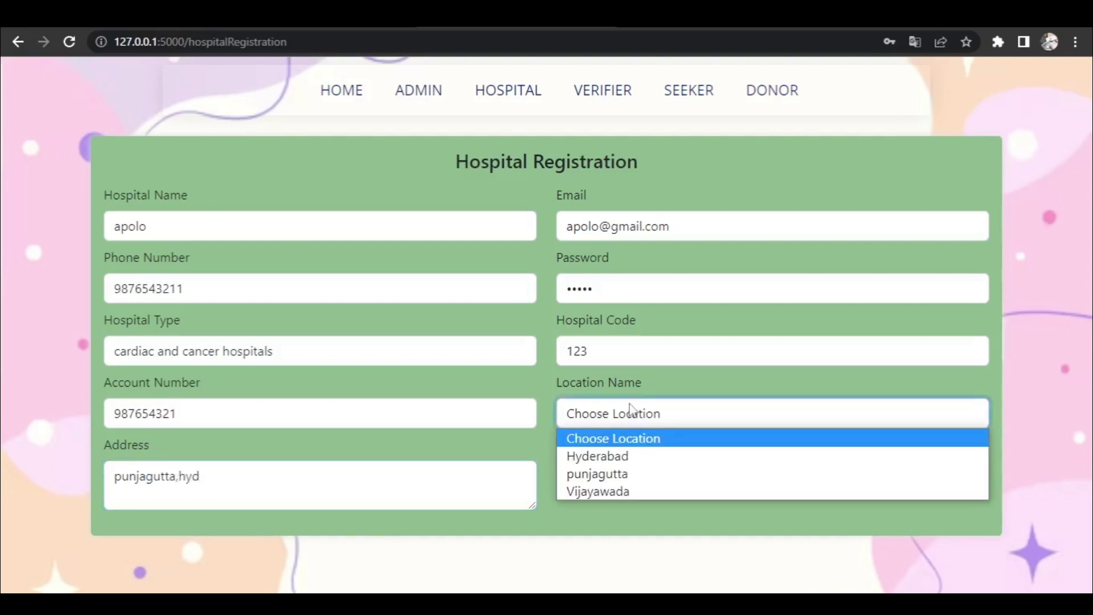
{"action": "left_click", "coordinate": [631, 458]}
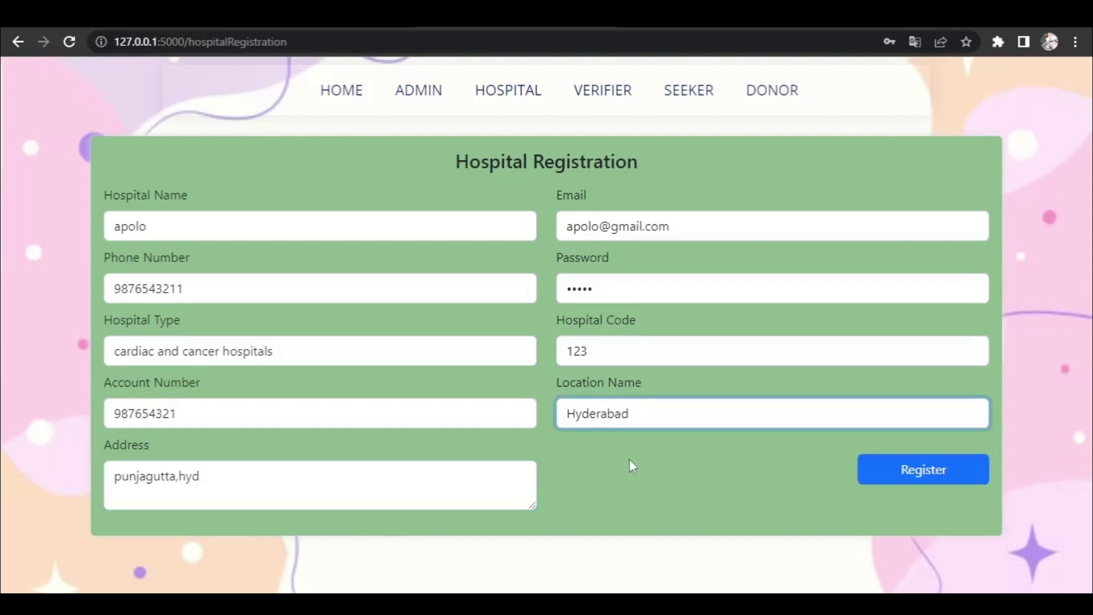
{"action": "left_click", "coordinate": [963, 468]}
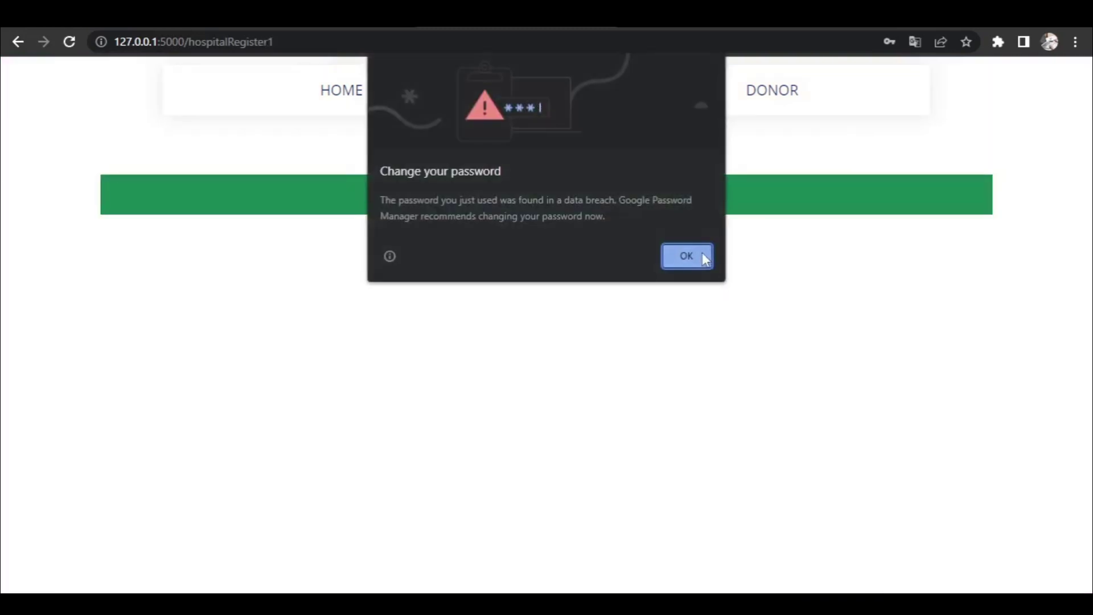
- Log back in as admin and view the hospitals list showing apolo as Unauthorised
{"action": "left_click", "coordinate": [704, 257]}
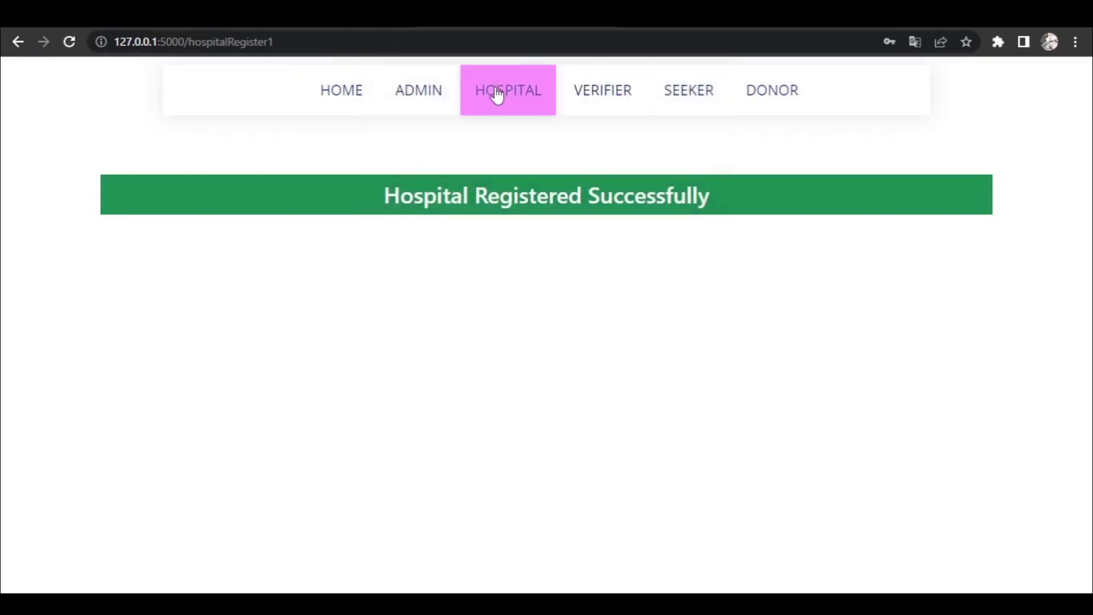
{"action": "left_click", "coordinate": [425, 97]}
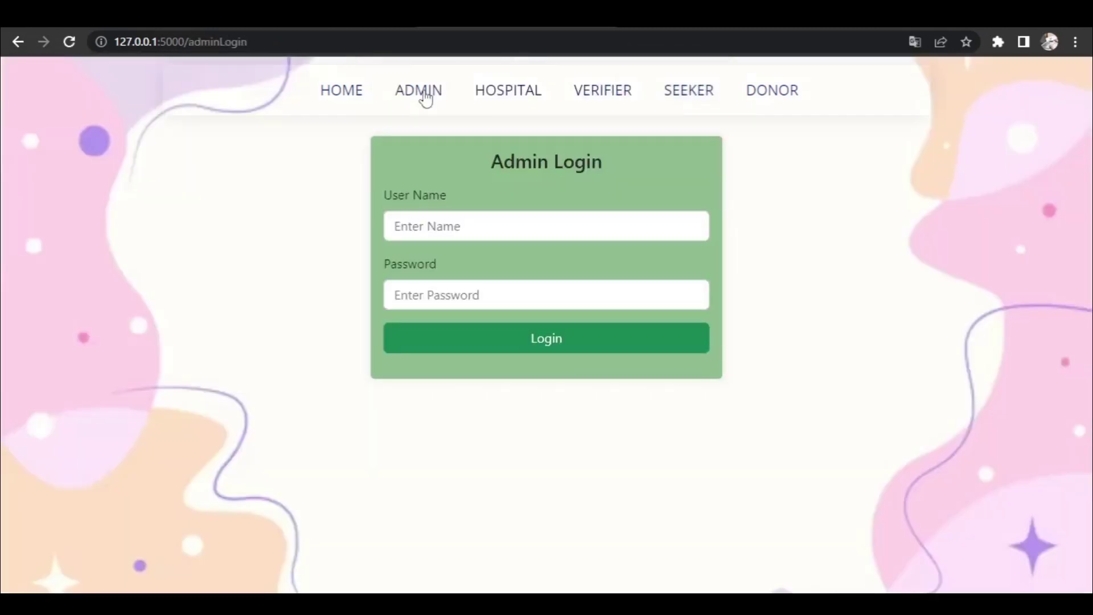
{"action": "left_click", "coordinate": [492, 233]}
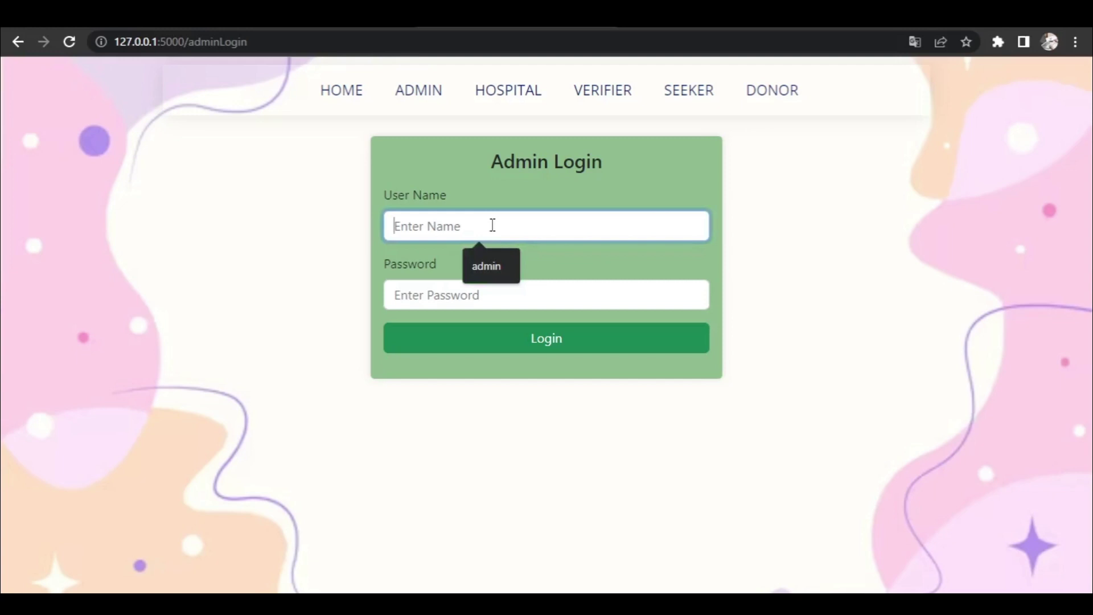
{"action": "left_click", "coordinate": [490, 264]}
{"action": "left_click", "coordinate": [485, 296]}
{"action": "type", "text": "ad"}
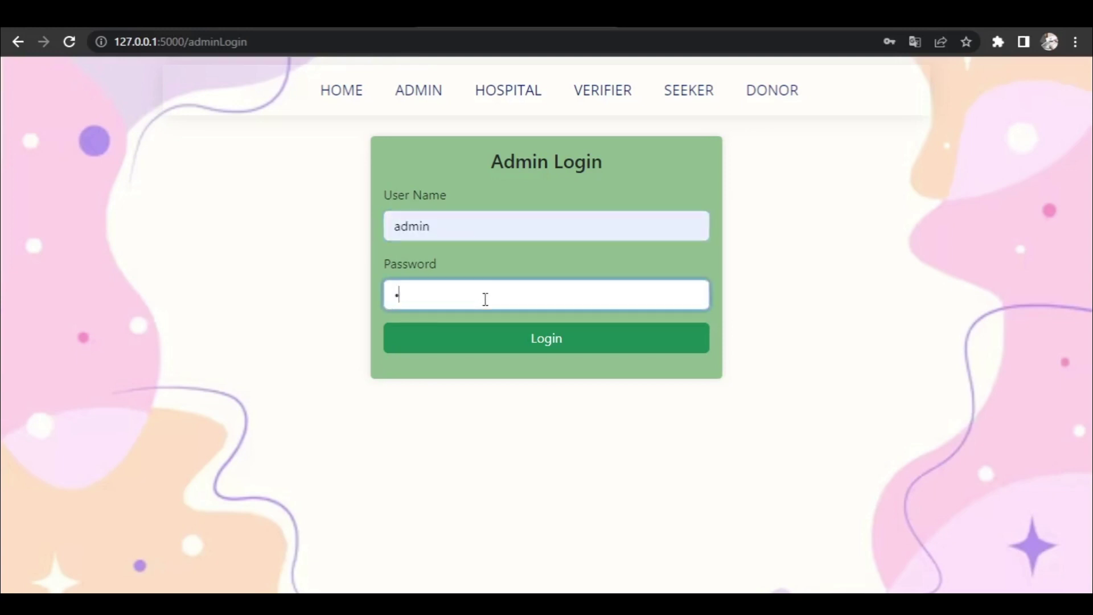
{"action": "type", "text": "min"}
{"action": "key", "text": "Return"}
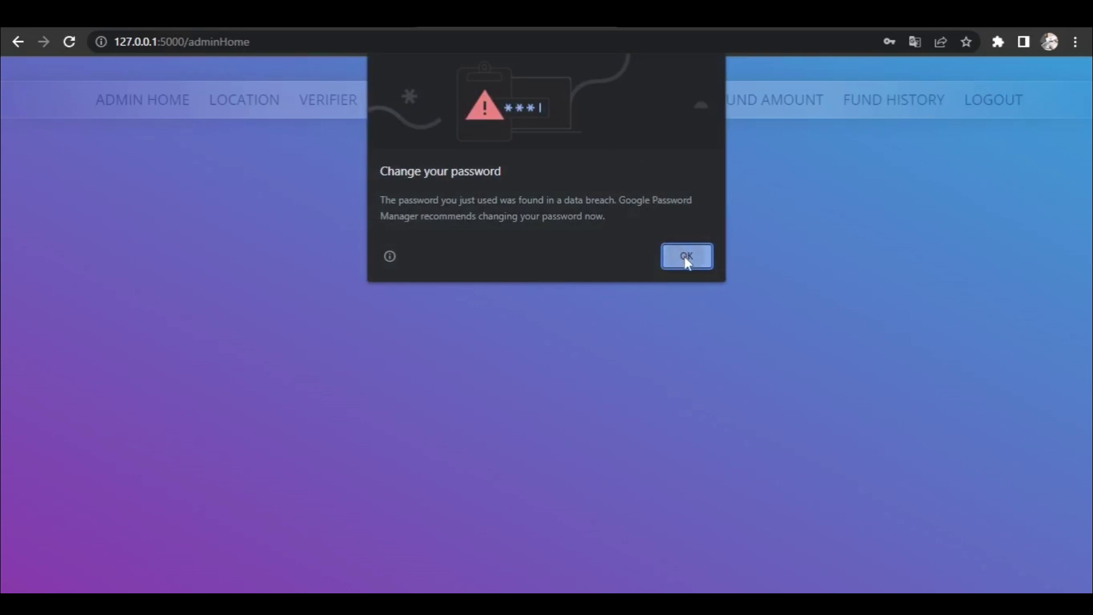
{"action": "left_click", "coordinate": [686, 257]}
{"action": "left_click", "coordinate": [429, 112]}
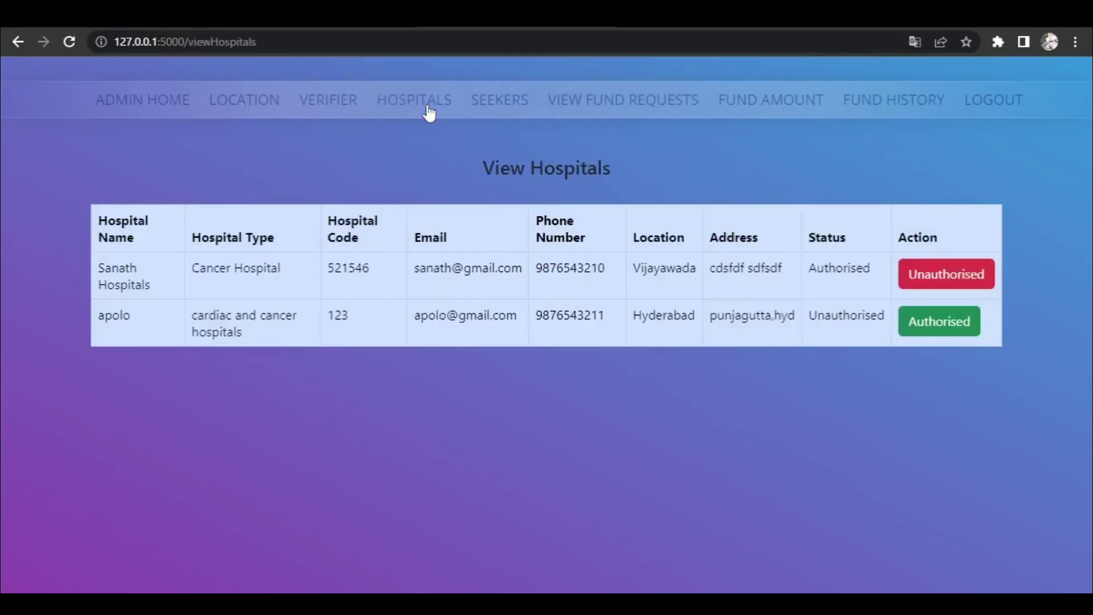
- Mark hospital apolo as Authorised and log out of the admin area
{"action": "left_click", "coordinate": [929, 325]}
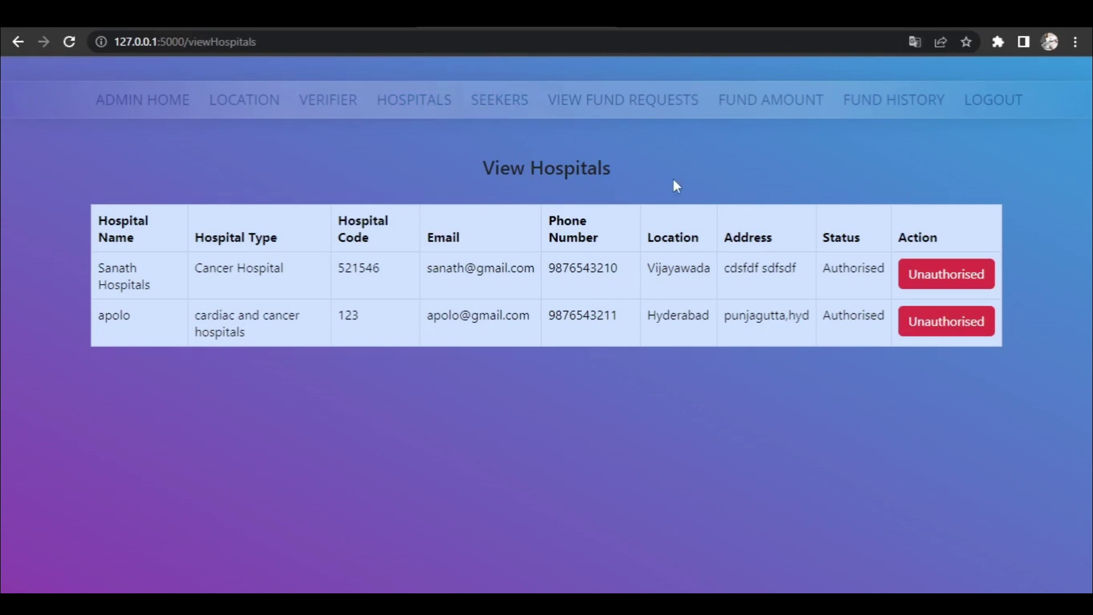
{"action": "left_click", "coordinate": [1002, 104]}
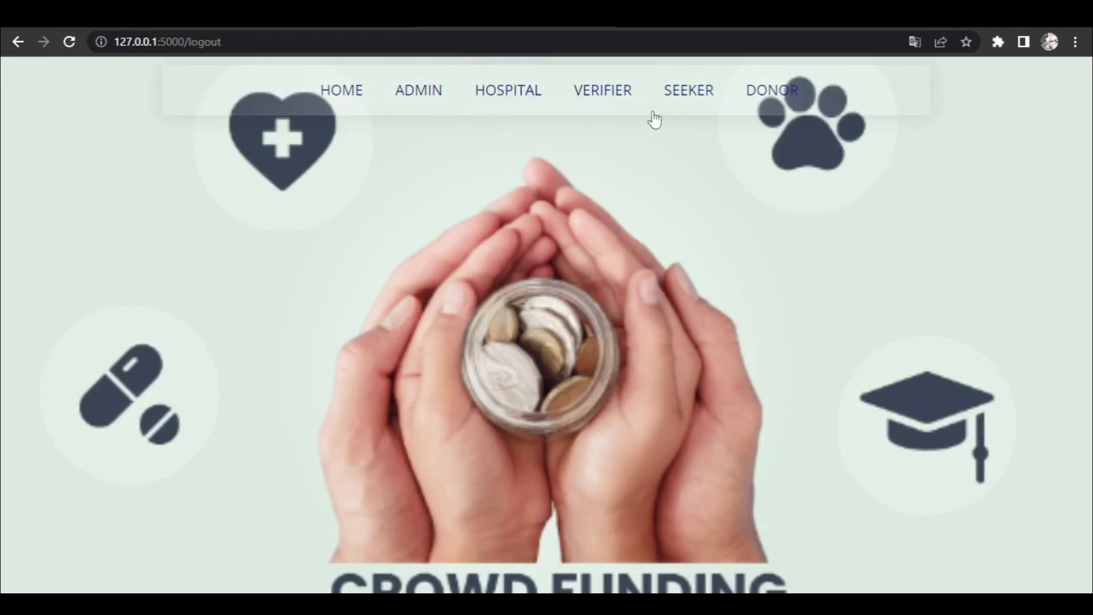
- Open the seeker registration form and enter the seeker's name, e-mail and phone number
{"action": "left_click", "coordinate": [689, 97]}
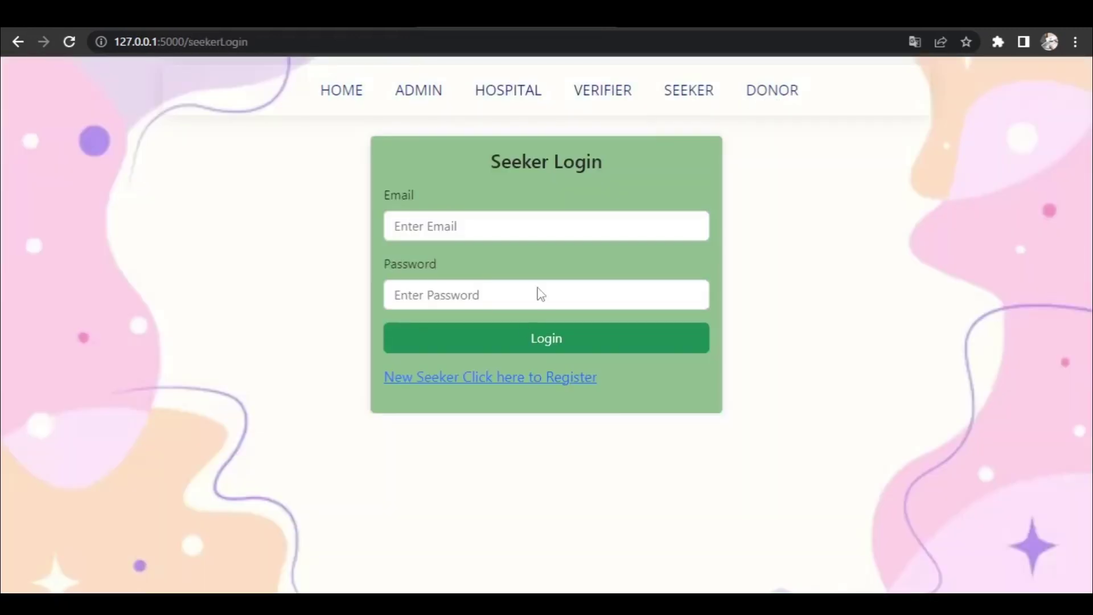
{"action": "left_click", "coordinate": [492, 383]}
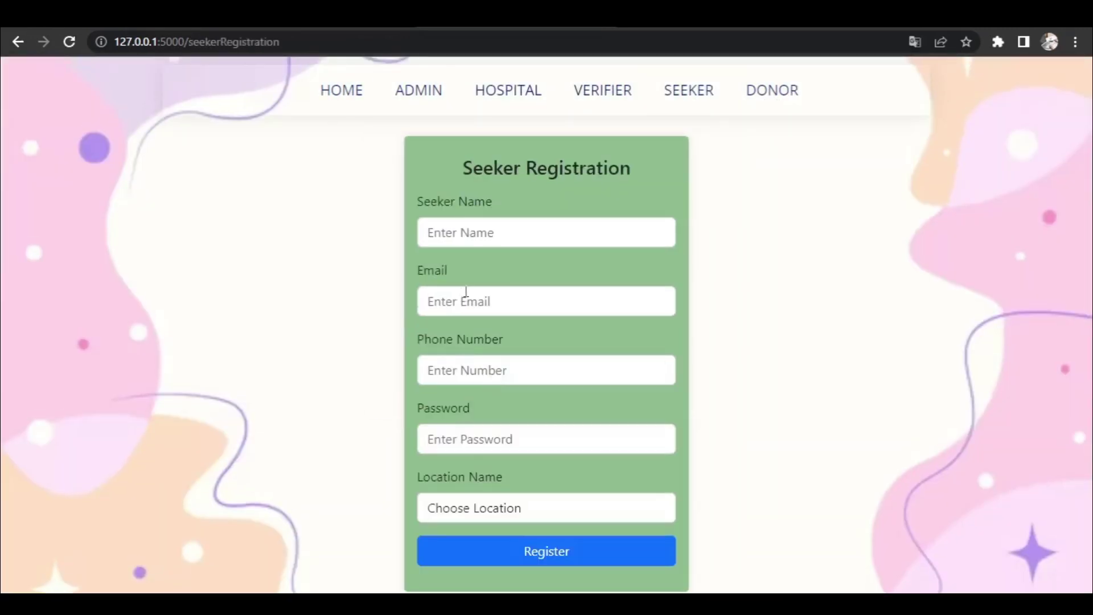
{"action": "left_click", "coordinate": [504, 226]}
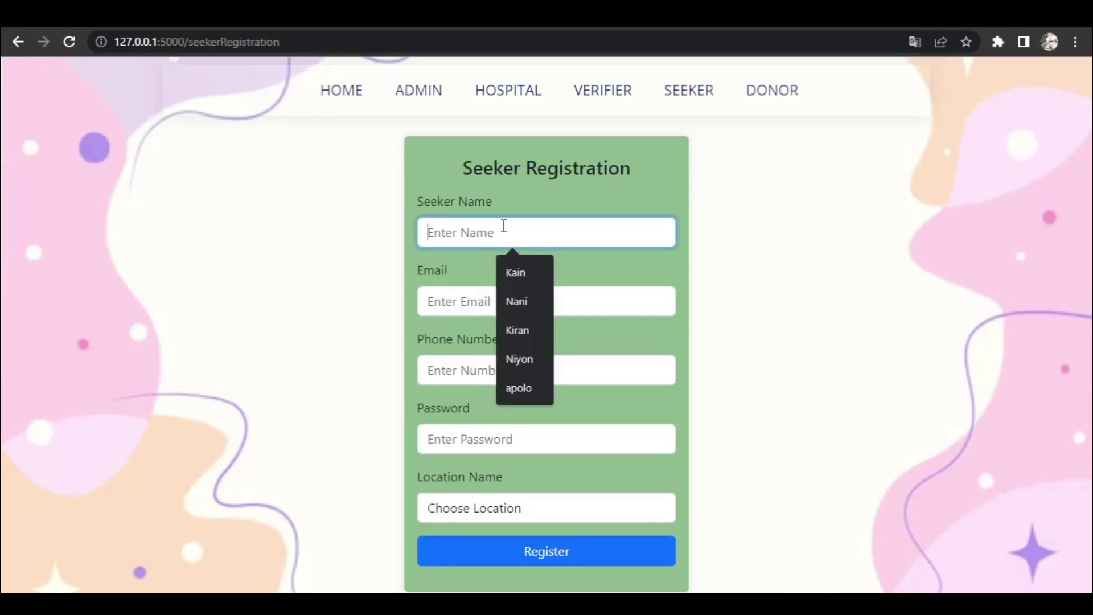
{"action": "type", "text": "sunny"}
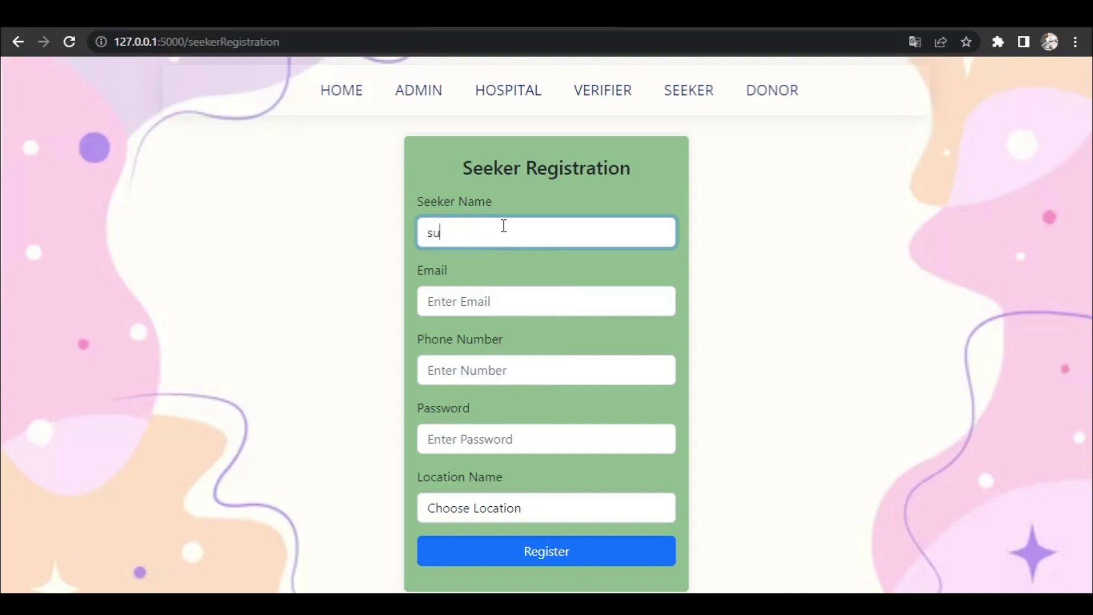
{"action": "left_click", "coordinate": [491, 301]}
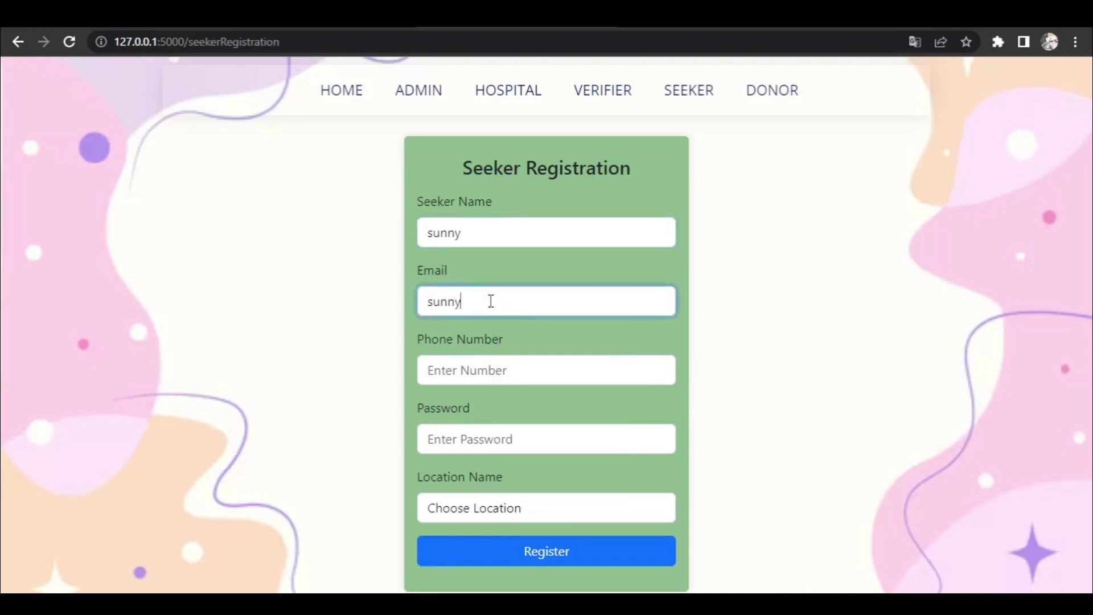
{"action": "left_click", "coordinate": [472, 370]}
{"action": "type", "text": "7654321"}
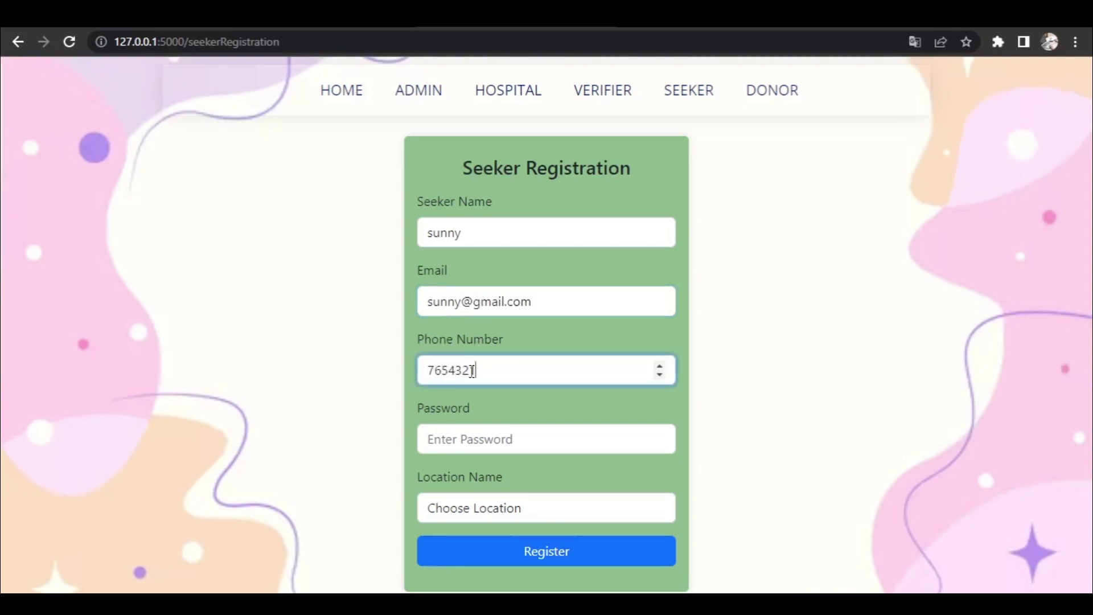
{"action": "type", "text": "098"}
- Set the seeker's password, choose Hyderabad as the location, and register
{"action": "left_click", "coordinate": [494, 441]}
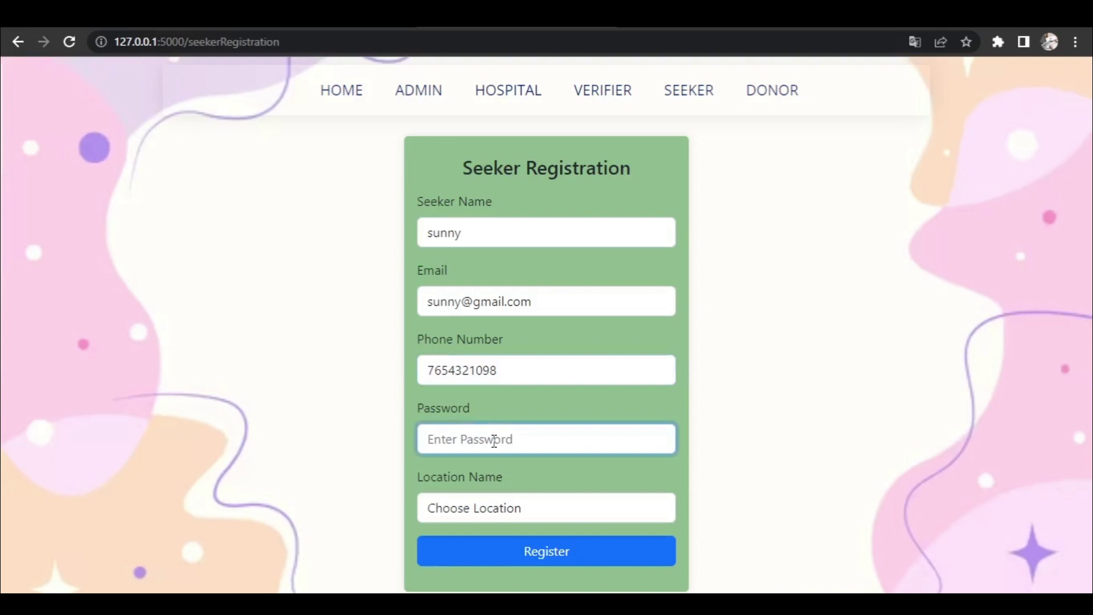
{"action": "type", "text": "12345"}
{"action": "left_click", "coordinate": [485, 509]}
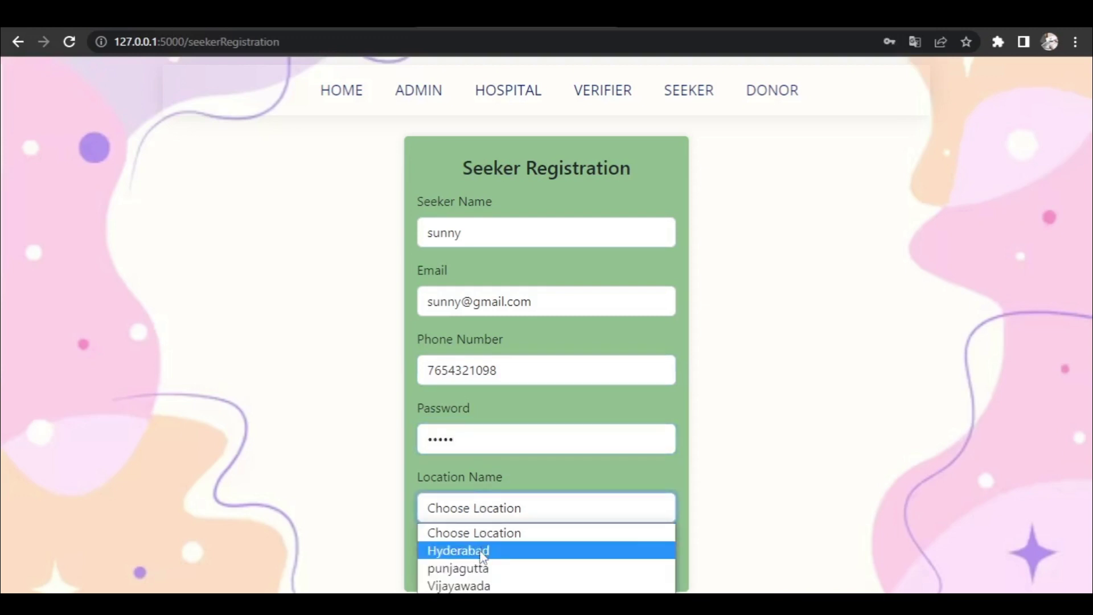
{"action": "left_click", "coordinate": [482, 552]}
{"action": "left_click", "coordinate": [482, 552]}
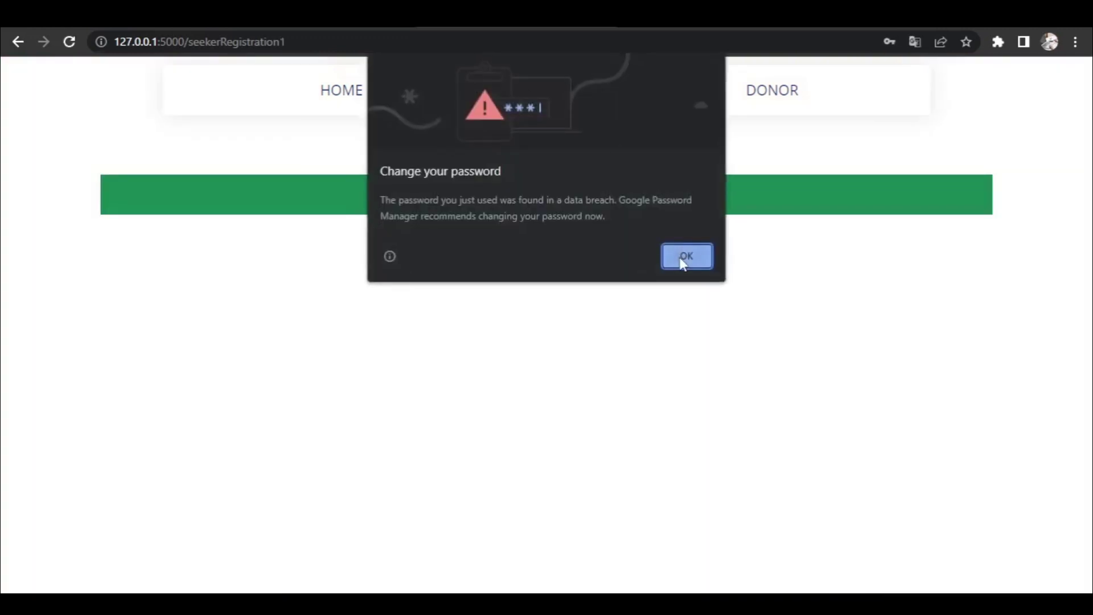
- Dismiss the password warning and sign in as admin with the saved user name and password
{"action": "left_click", "coordinate": [680, 261]}
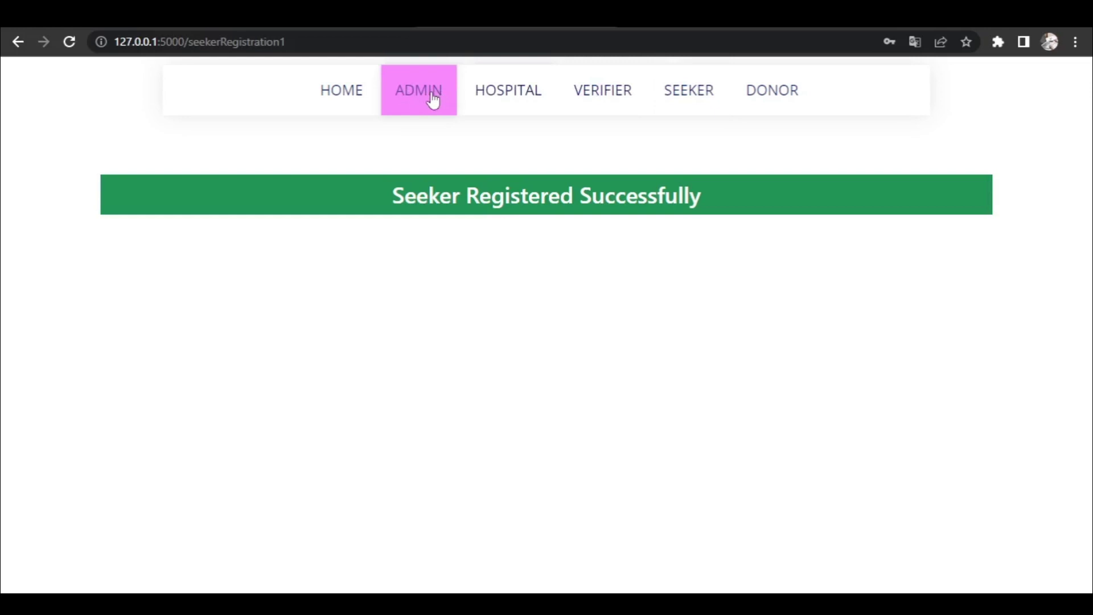
{"action": "left_click", "coordinate": [434, 101]}
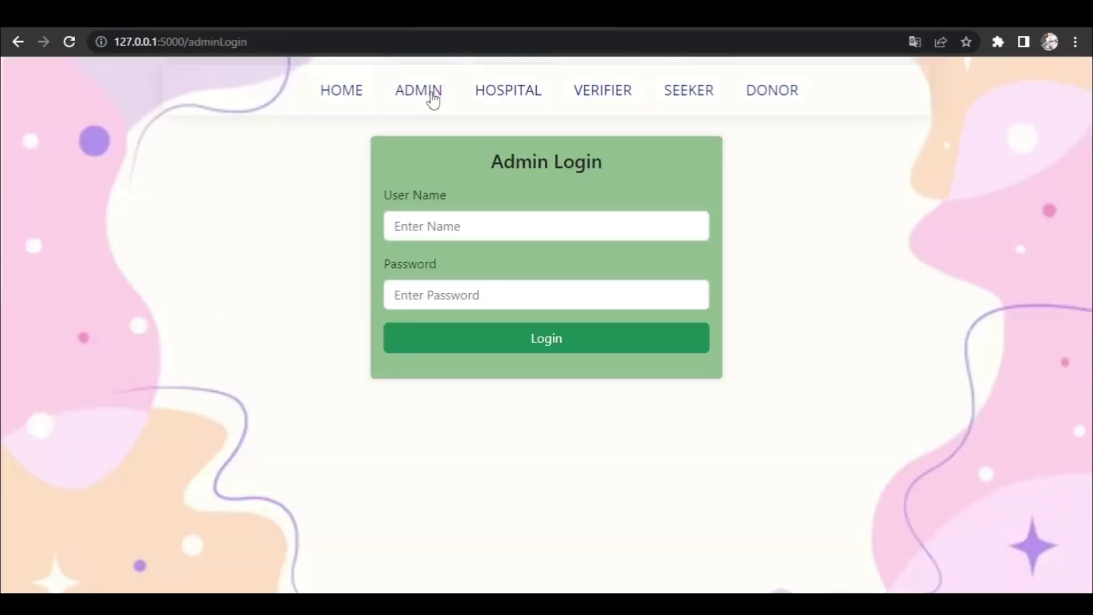
{"action": "left_click", "coordinate": [494, 226]}
{"action": "left_click", "coordinate": [483, 281]}
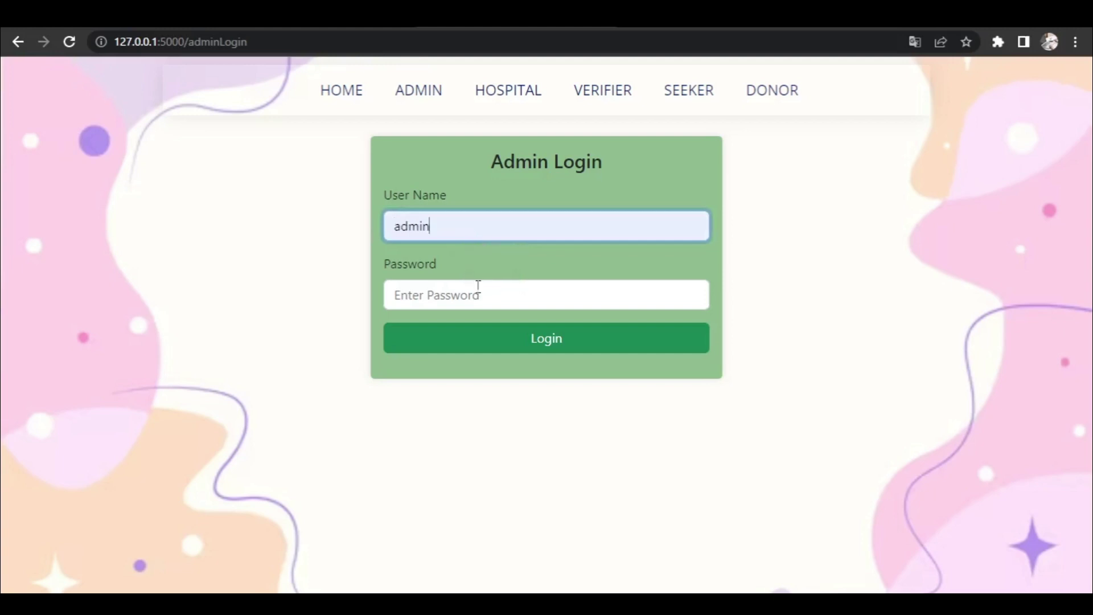
{"action": "left_click", "coordinate": [475, 292]}
{"action": "type", "text": "1234"}
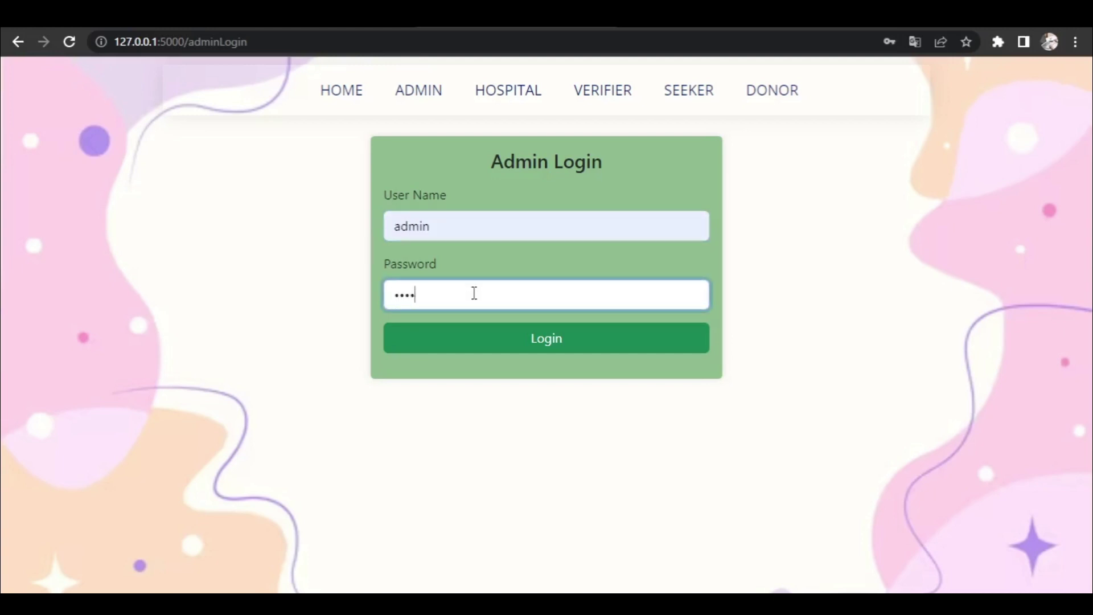
{"action": "type", "text": "5"}
{"action": "key", "text": "Return"}
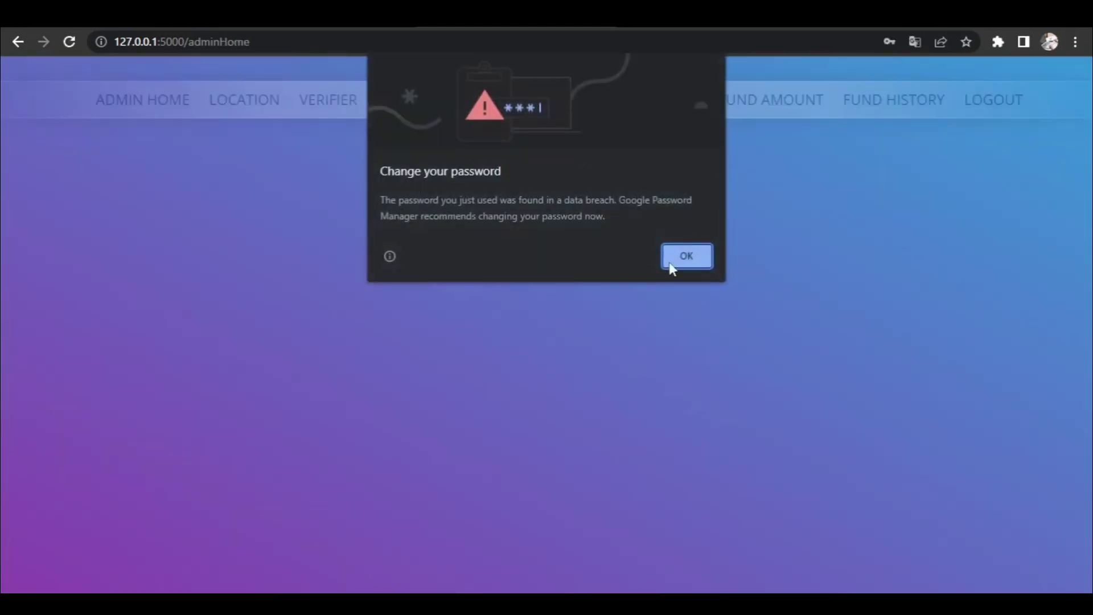
{"action": "left_click", "coordinate": [678, 262]}
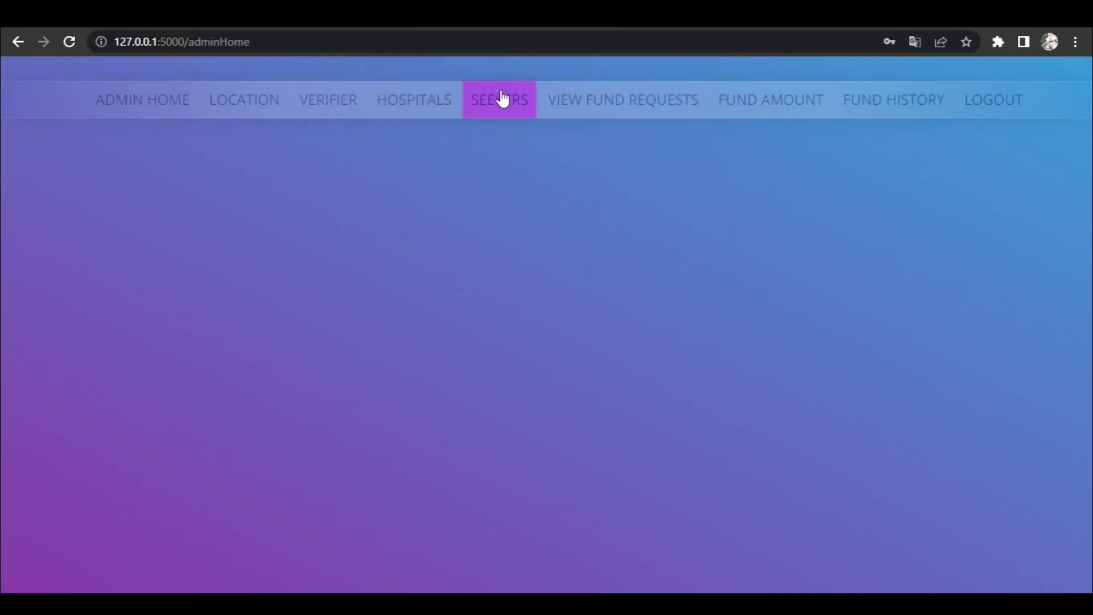
- Authorise the Hyderabad seeker on the Seekers list and log out
{"action": "left_click", "coordinate": [502, 104]}
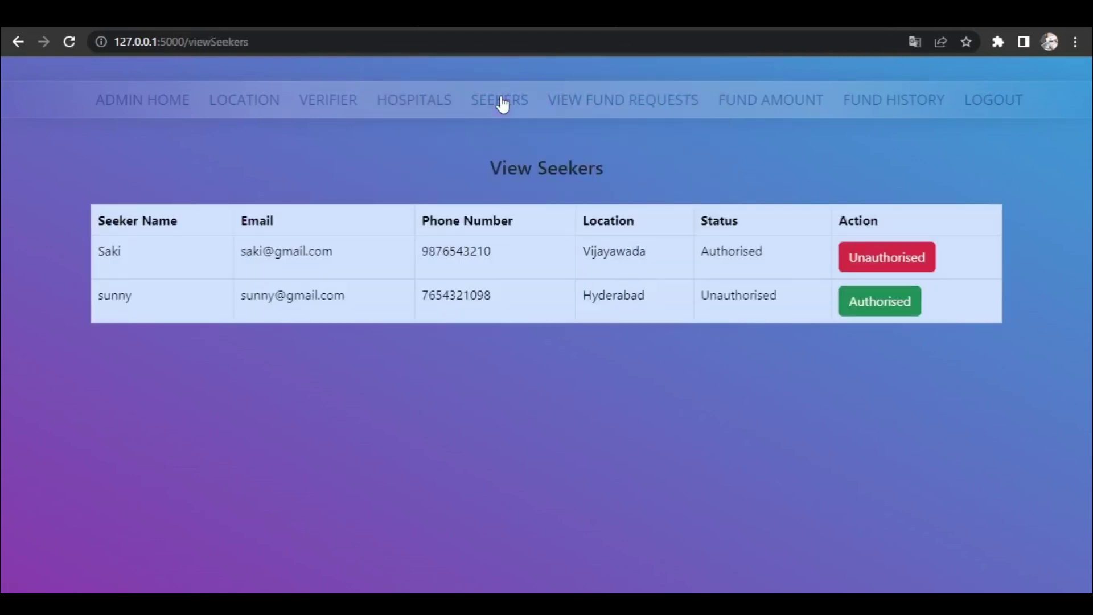
{"action": "left_click", "coordinate": [866, 312]}
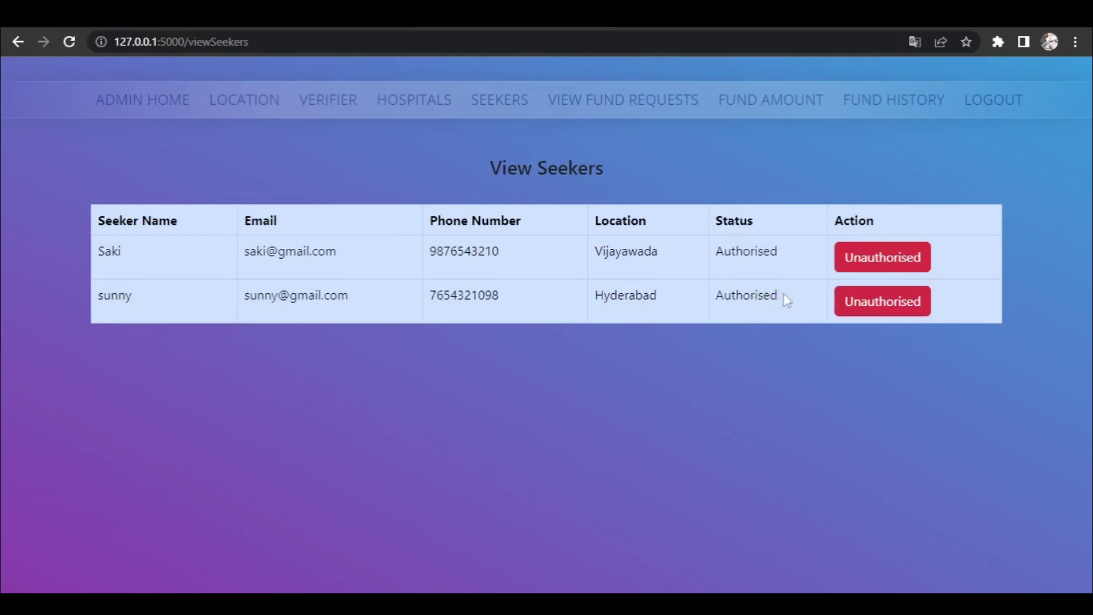
{"action": "left_click", "coordinate": [973, 103]}
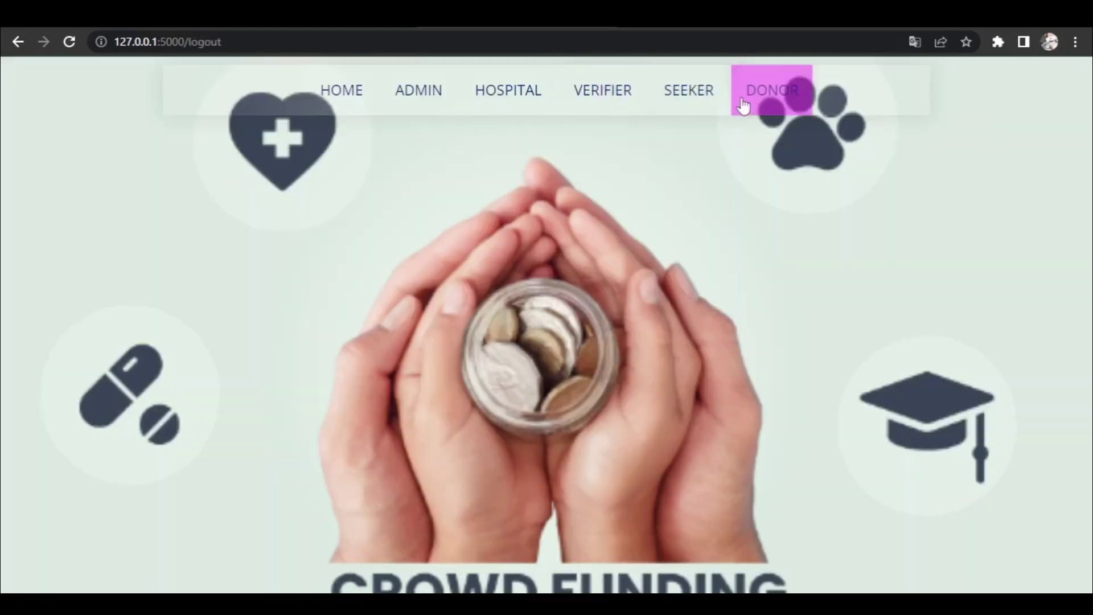
- Log in as the new seeker with the saved email and password, dismissing Chrome's breach warning
{"action": "left_click", "coordinate": [704, 109]}
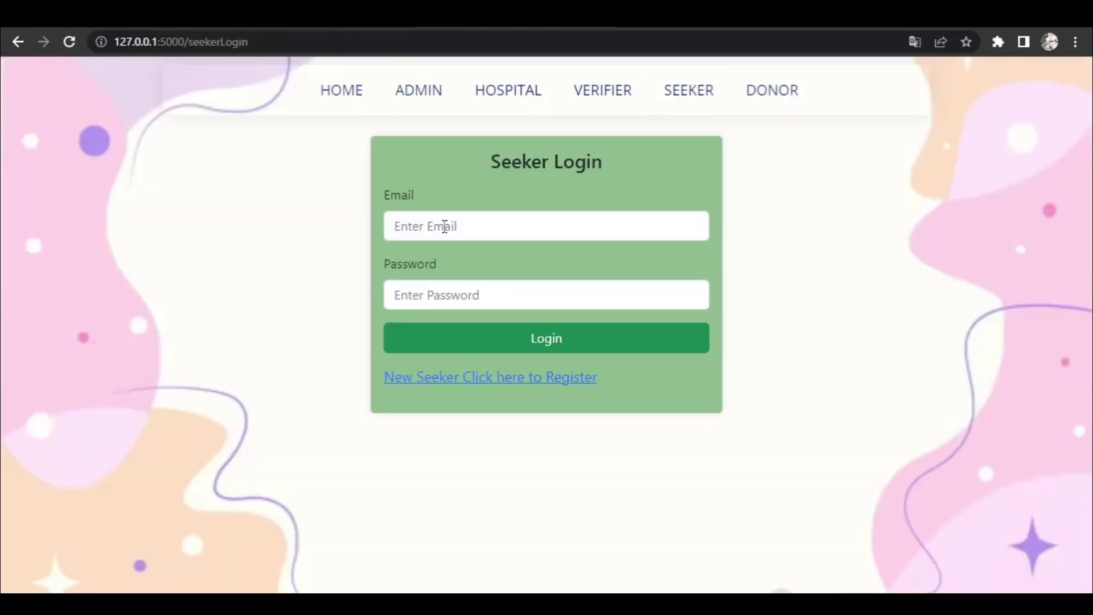
{"action": "left_click", "coordinate": [444, 226]}
{"action": "type", "text": "sunny"}
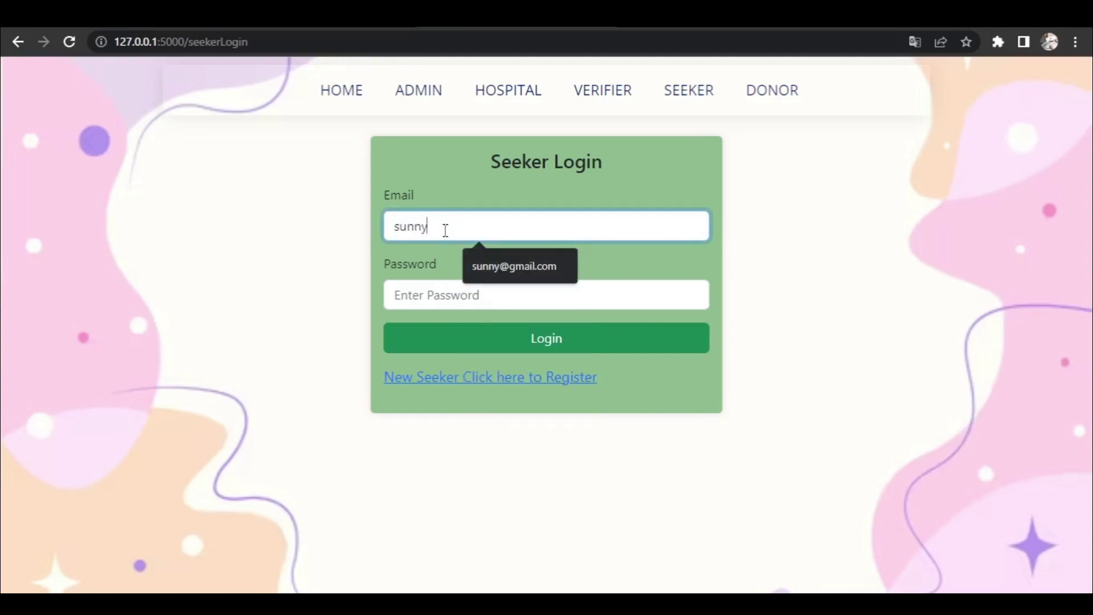
{"action": "left_click", "coordinate": [493, 269]}
{"action": "left_click", "coordinate": [447, 293]}
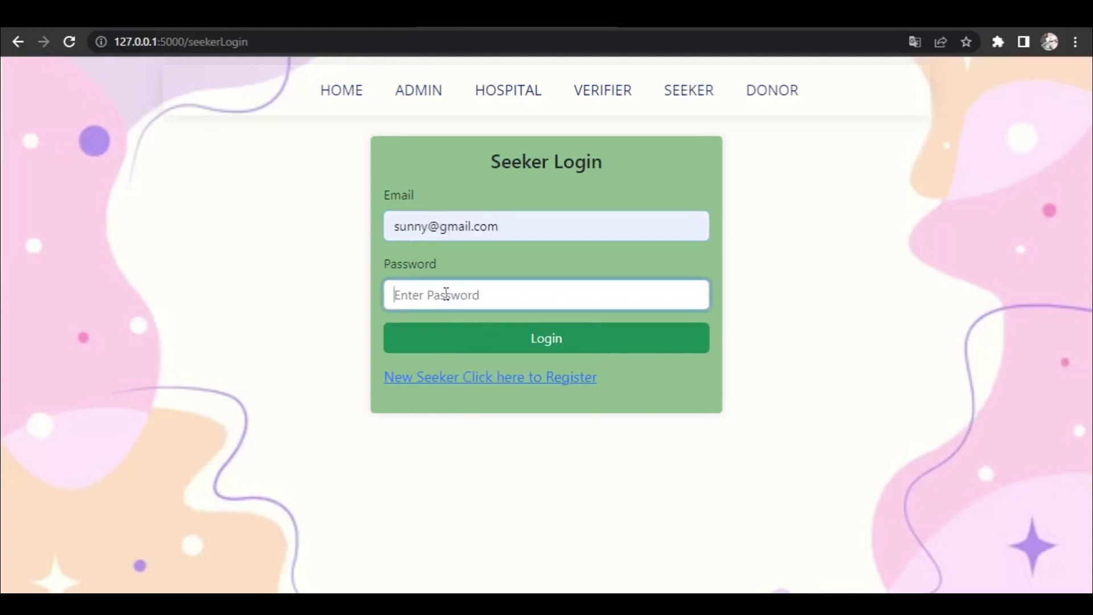
{"action": "type", "text": "12345"}
{"action": "left_click", "coordinate": [489, 340]}
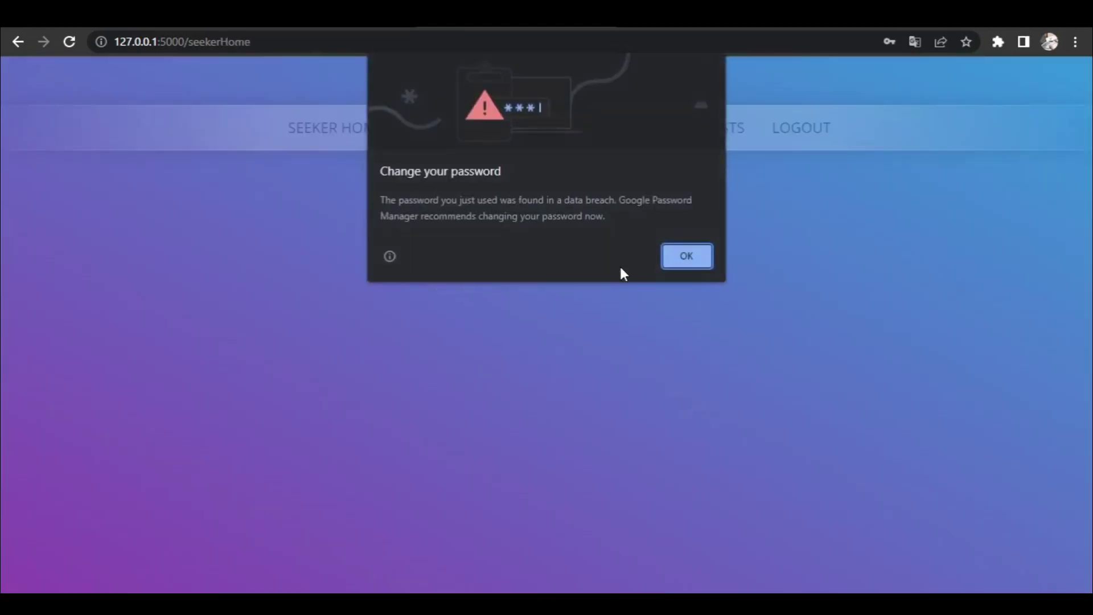
{"action": "left_click", "coordinate": [683, 256]}
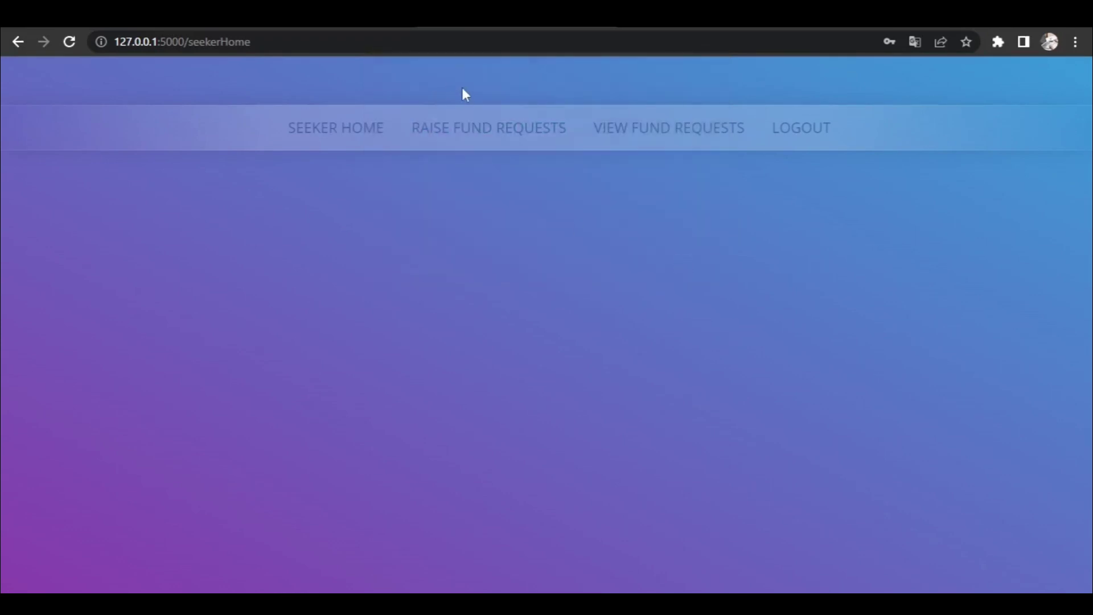
- Start a fund request for apolo hospital with a required amount of 50000
{"action": "left_click", "coordinate": [475, 128]}
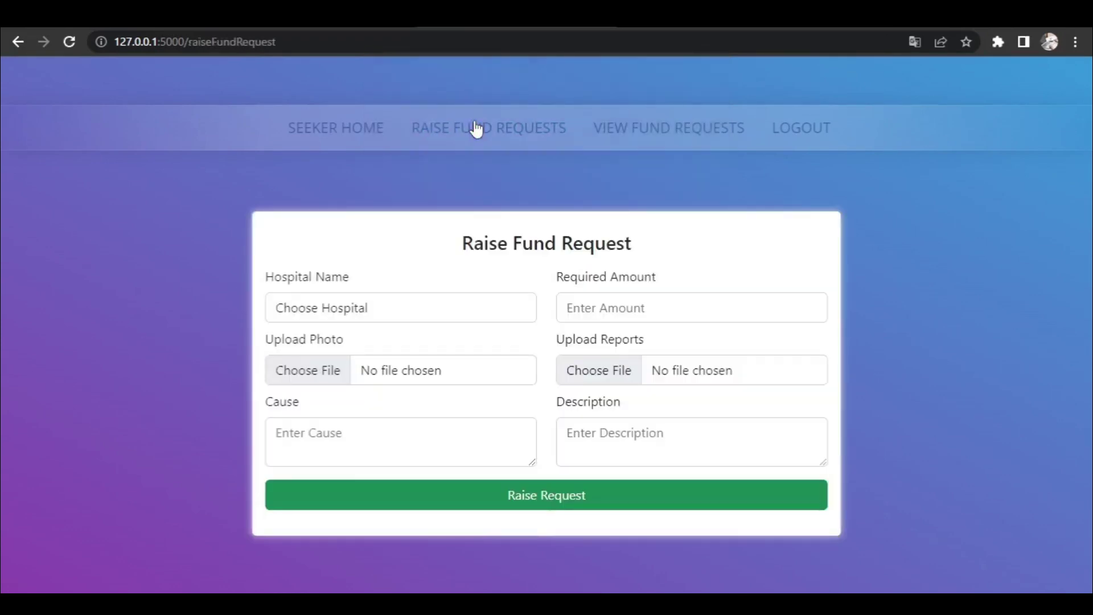
{"action": "left_click", "coordinate": [422, 310]}
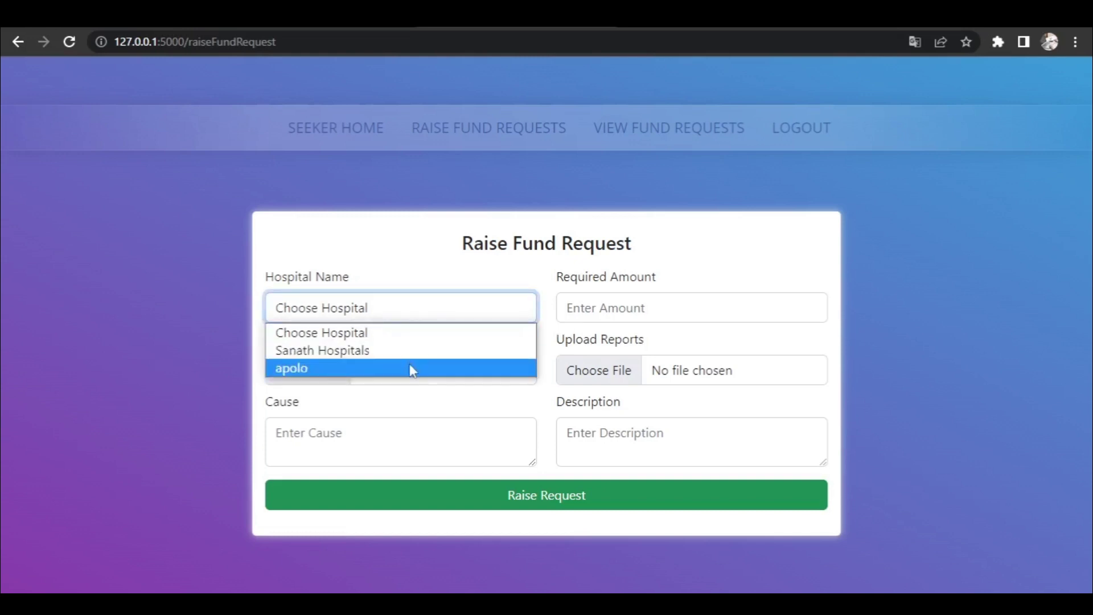
{"action": "left_click", "coordinate": [412, 371]}
{"action": "left_click", "coordinate": [597, 313]}
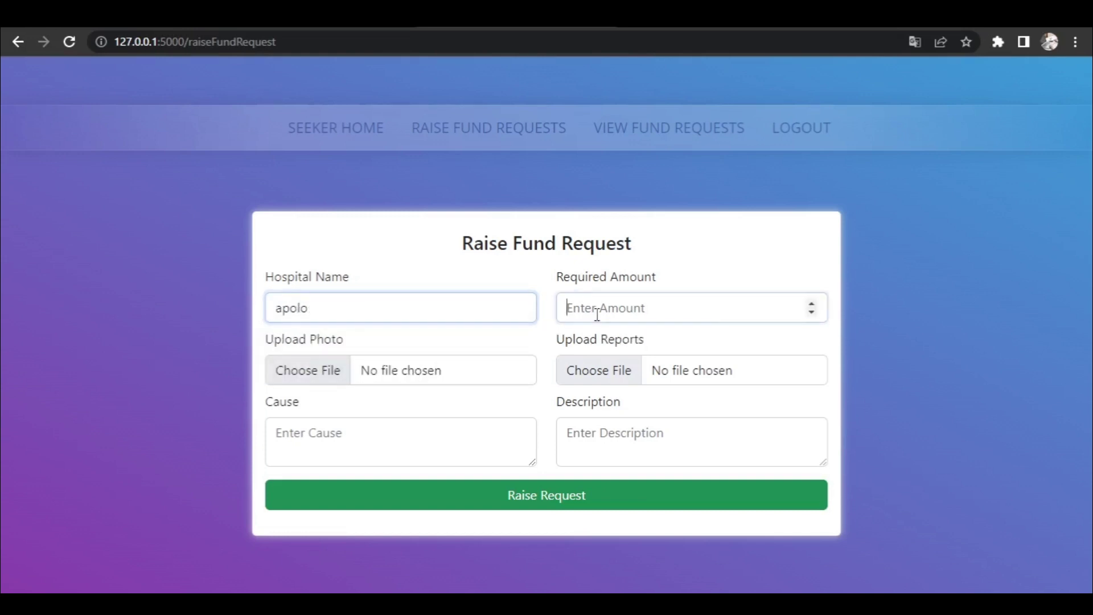
{"action": "type", "text": "1"}
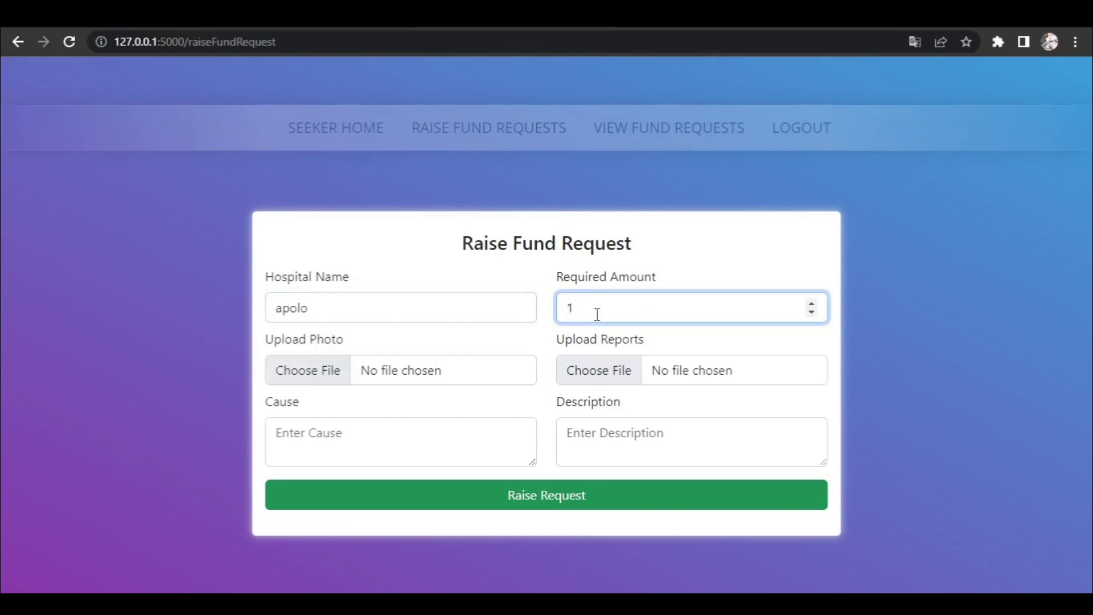
{"action": "key", "text": "BackSpace"}
{"action": "type", "text": "50000"}
- Attach the user picture as the request's photo
{"action": "left_click", "coordinate": [467, 372]}
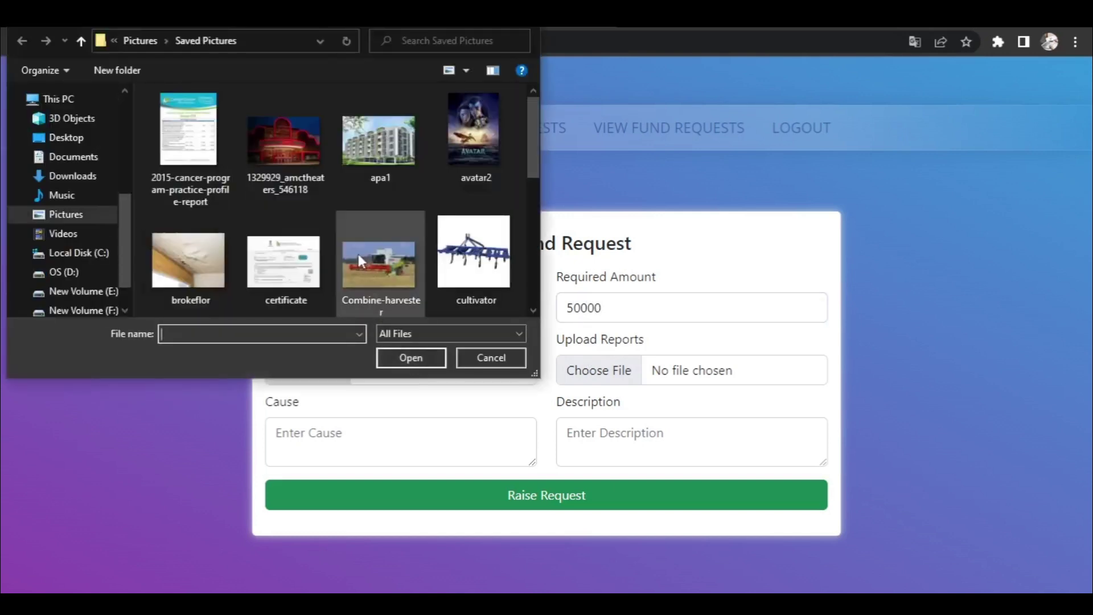
{"action": "left_click", "coordinate": [388, 152]}
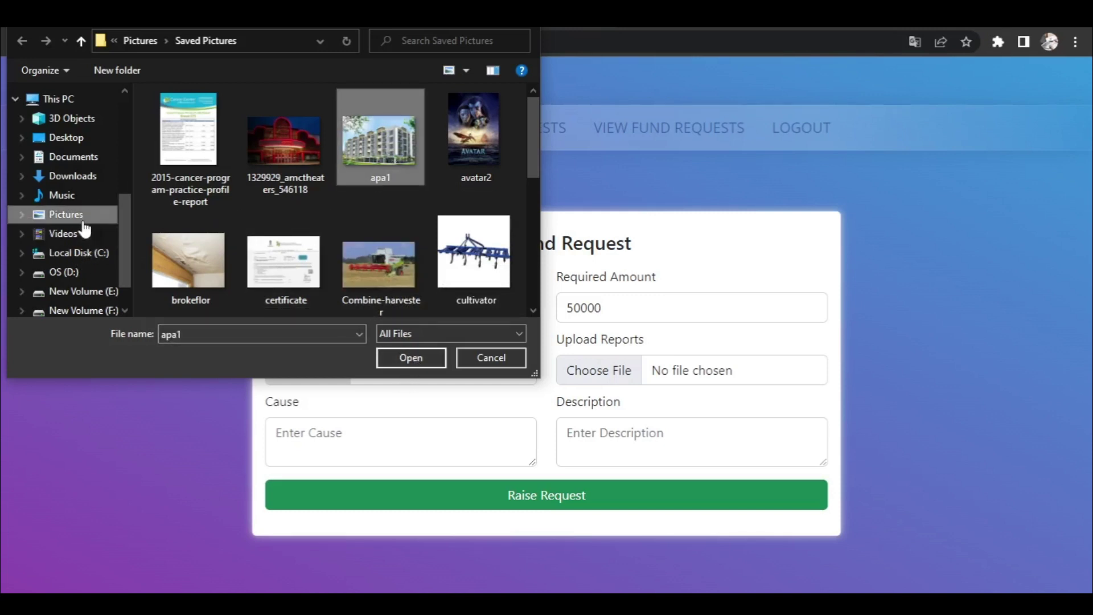
{"action": "scroll", "coordinate": [295, 179], "scroll_direction": "down", "scroll_amount": 5}
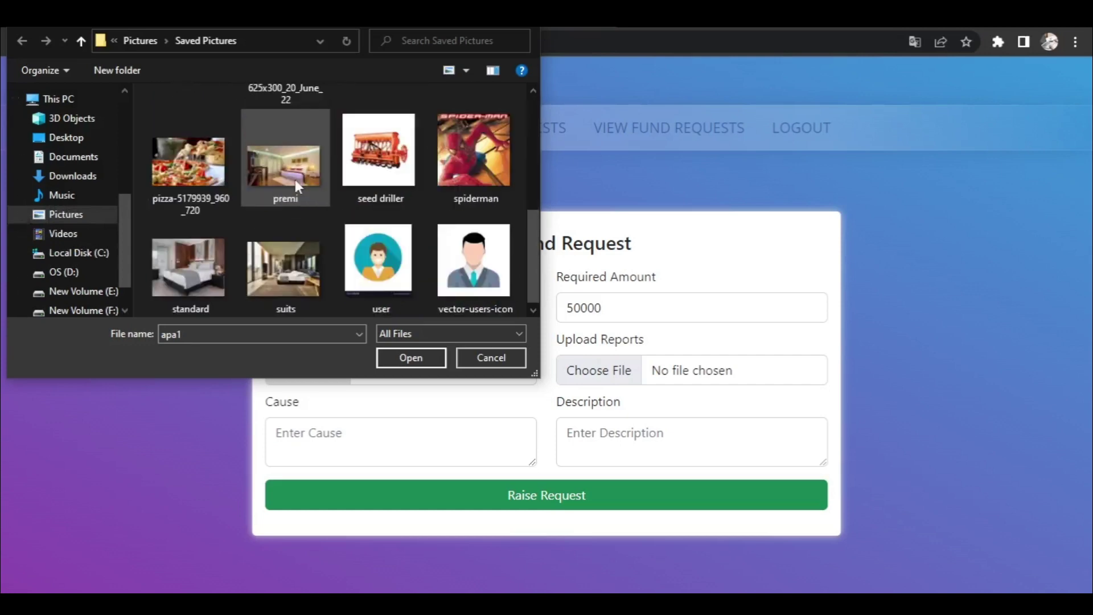
{"action": "left_click", "coordinate": [403, 255]}
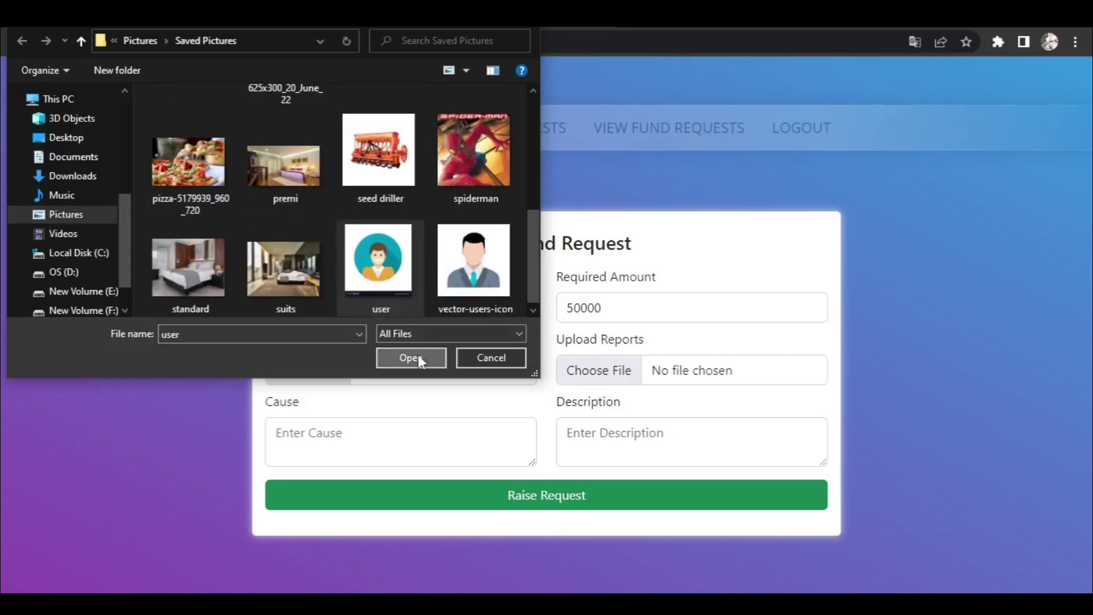
{"action": "left_click", "coordinate": [418, 355]}
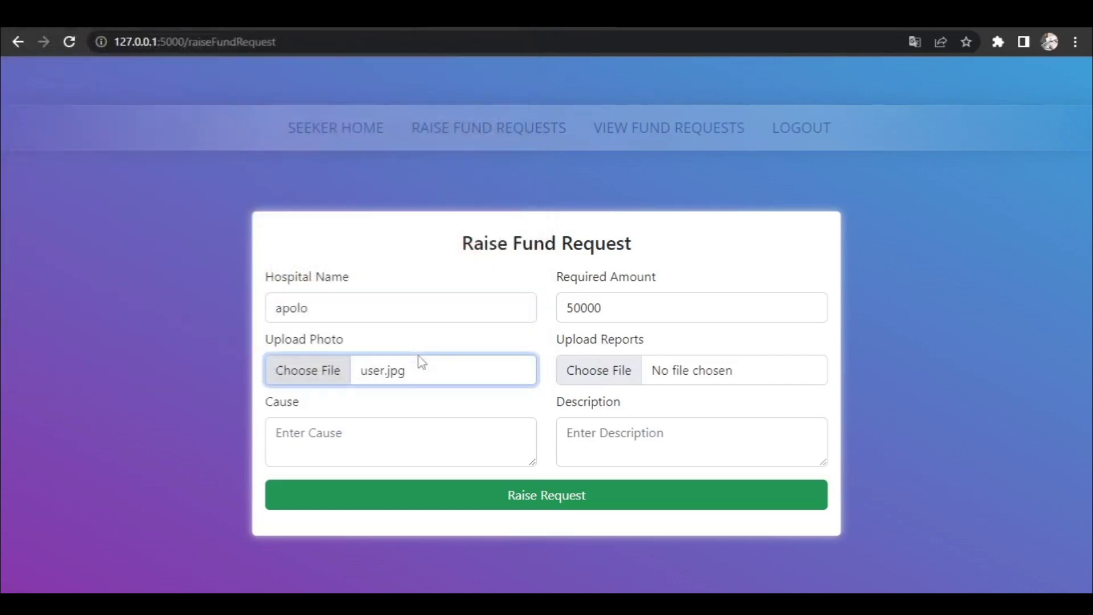
- Enter cause 'cancer' and a description asking for help with treatments
{"action": "left_click", "coordinate": [336, 429]}
{"action": "type", "text": "cancer"}
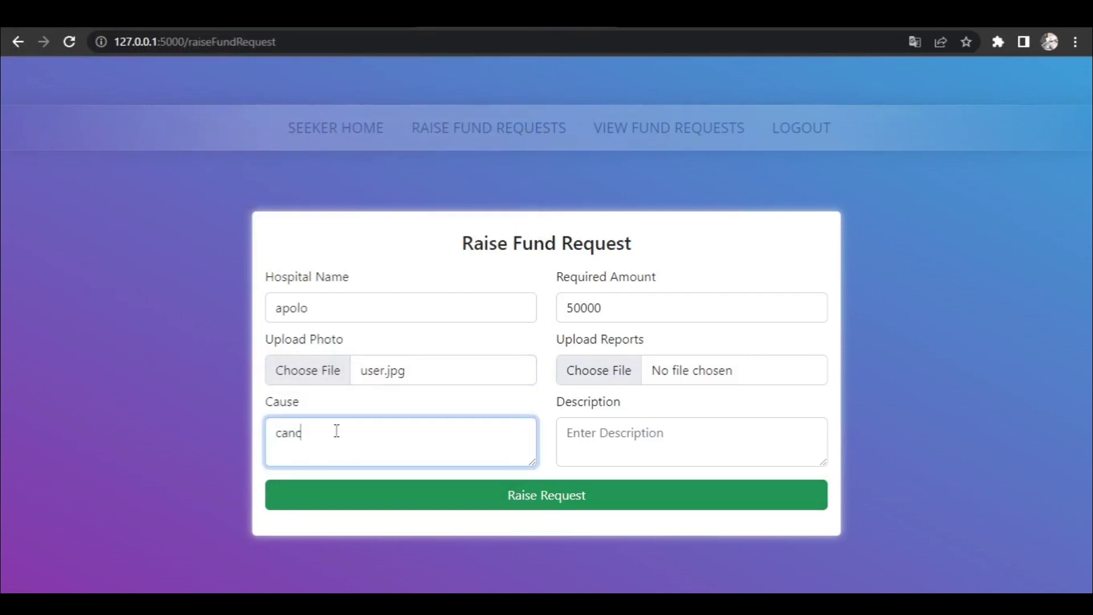
{"action": "left_click", "coordinate": [583, 453]}
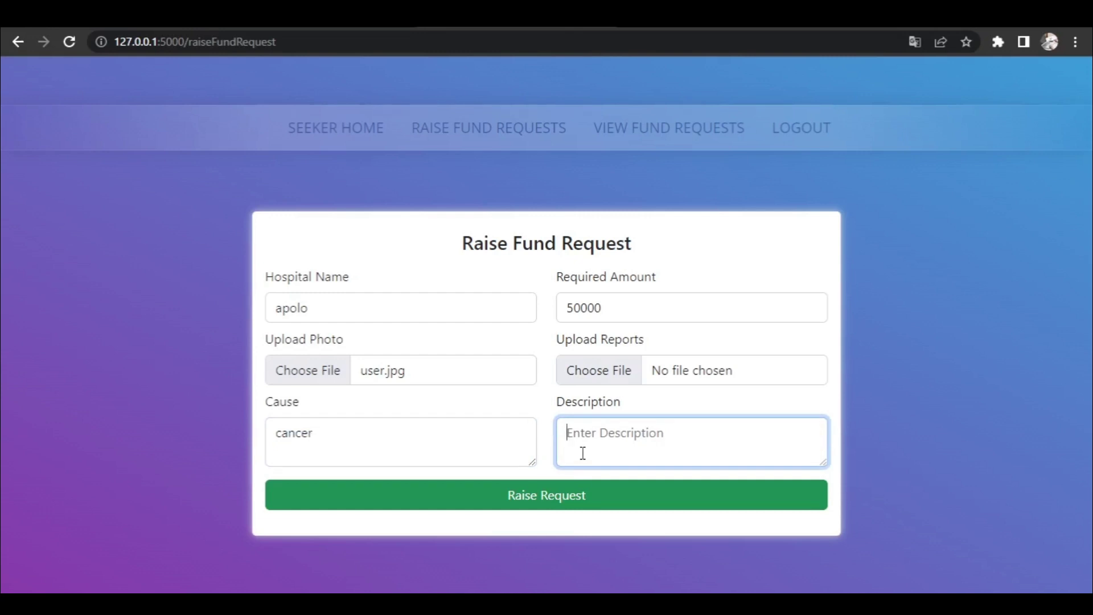
{"action": "type", "text": "d"}
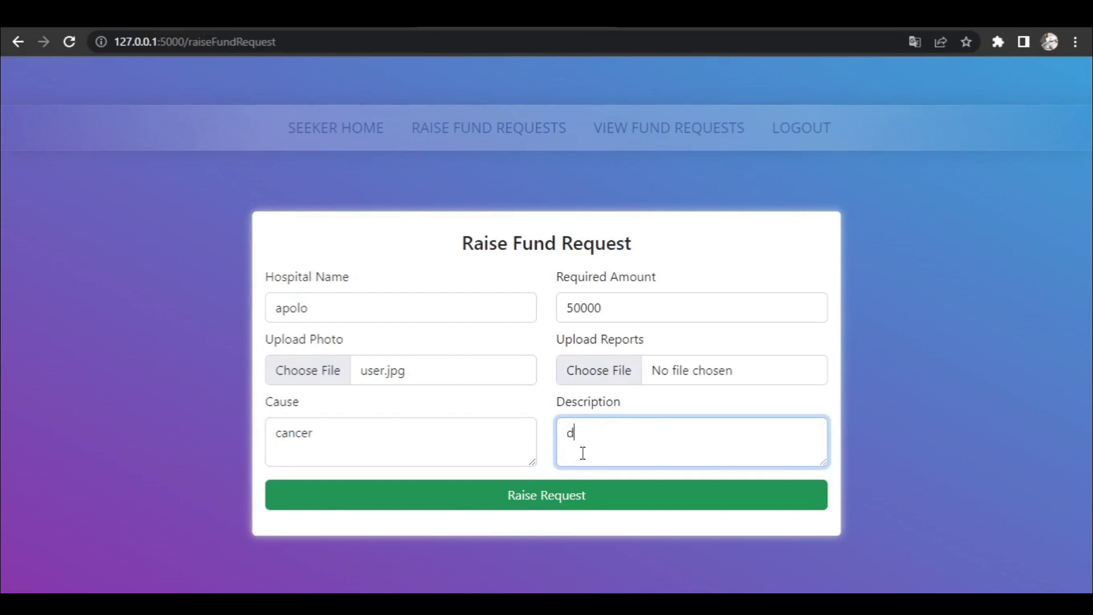
{"action": "key", "text": "BackSpace"}
{"action": "type", "text": "please help me"}
{"action": "type", "text": "for trea"}
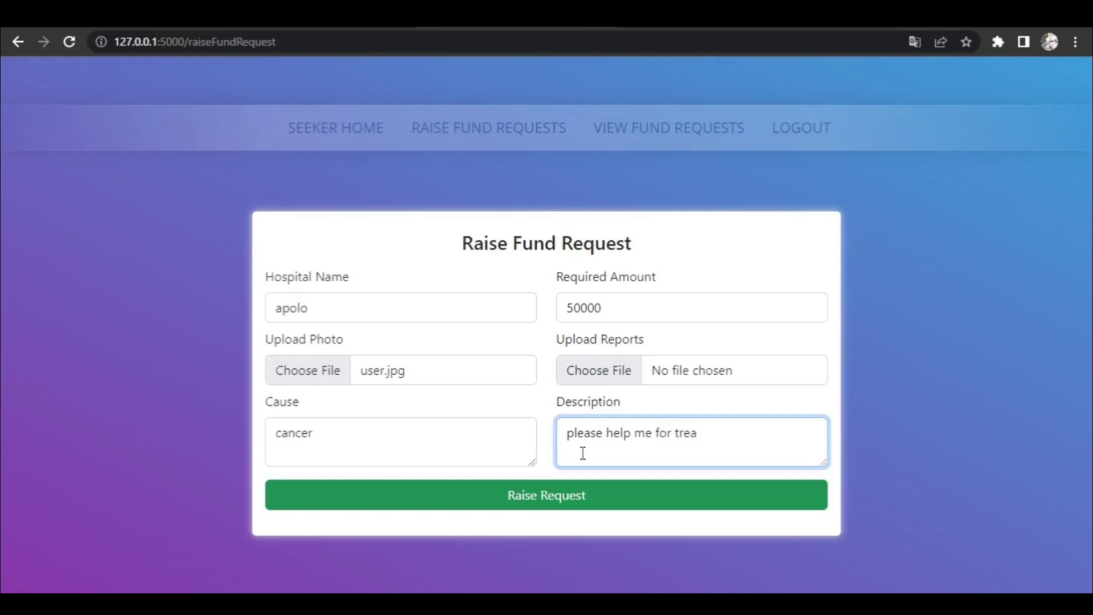
{"action": "type", "text": "tements"}
- Attach the cancer program report file and submit the request
{"action": "left_click", "coordinate": [626, 377]}
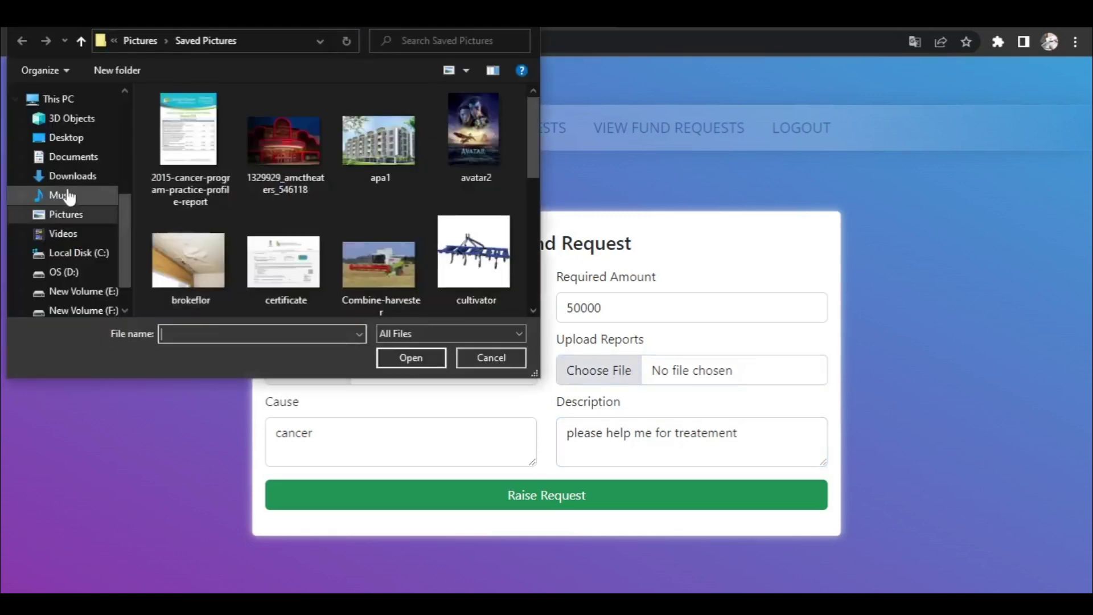
{"action": "left_click", "coordinate": [216, 142]}
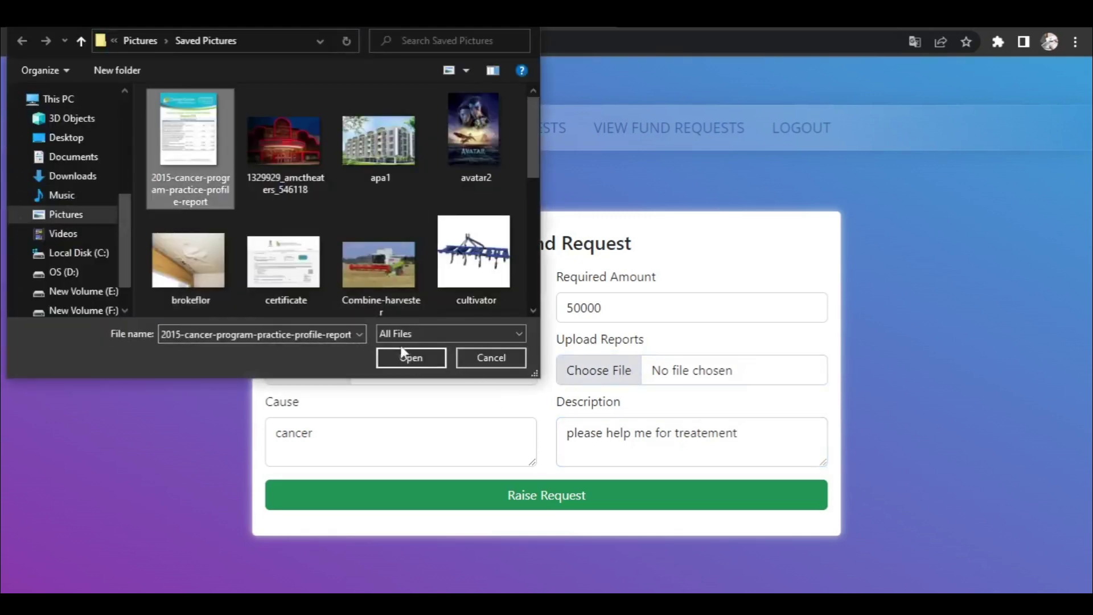
{"action": "left_click", "coordinate": [405, 362]}
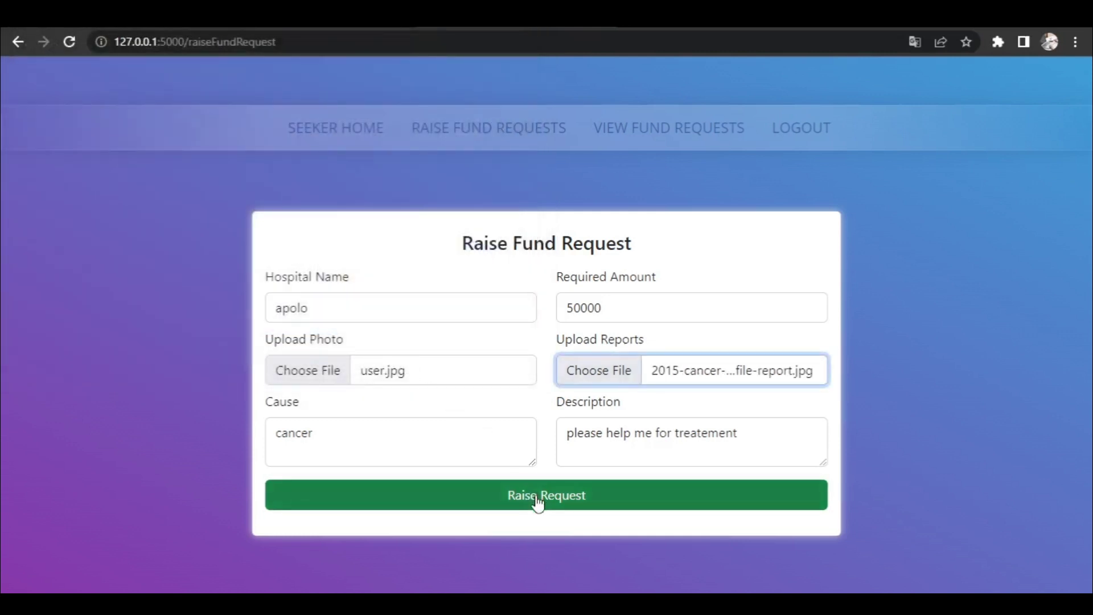
{"action": "left_click", "coordinate": [537, 503]}
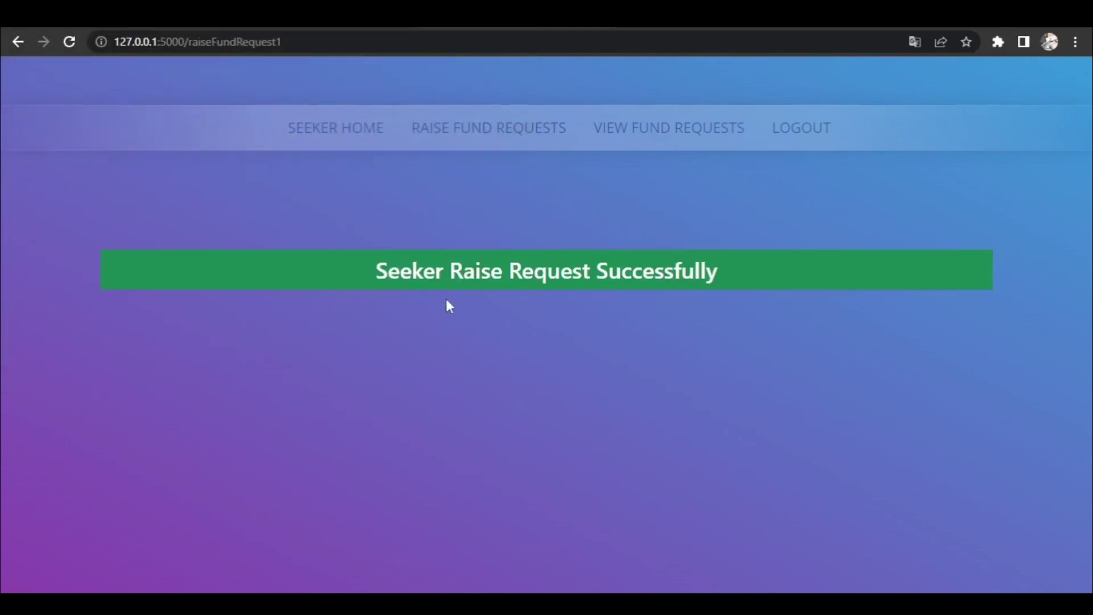
- Check the apolo request's uploaded report in the fund requests list, then log out of the seeker account
{"action": "left_click", "coordinate": [661, 135]}
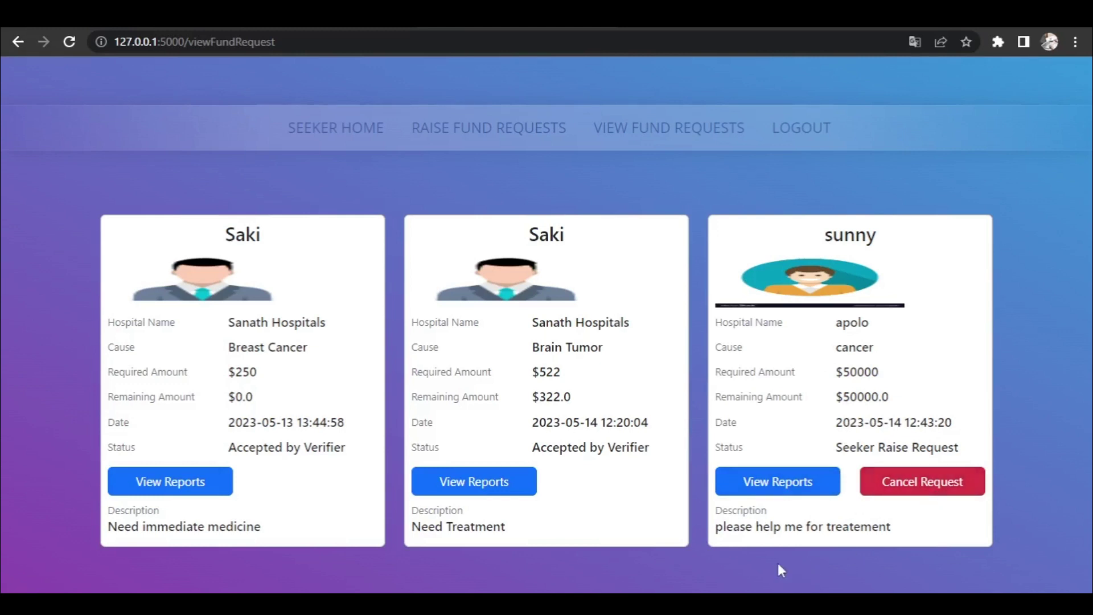
{"action": "left_click", "coordinate": [783, 487]}
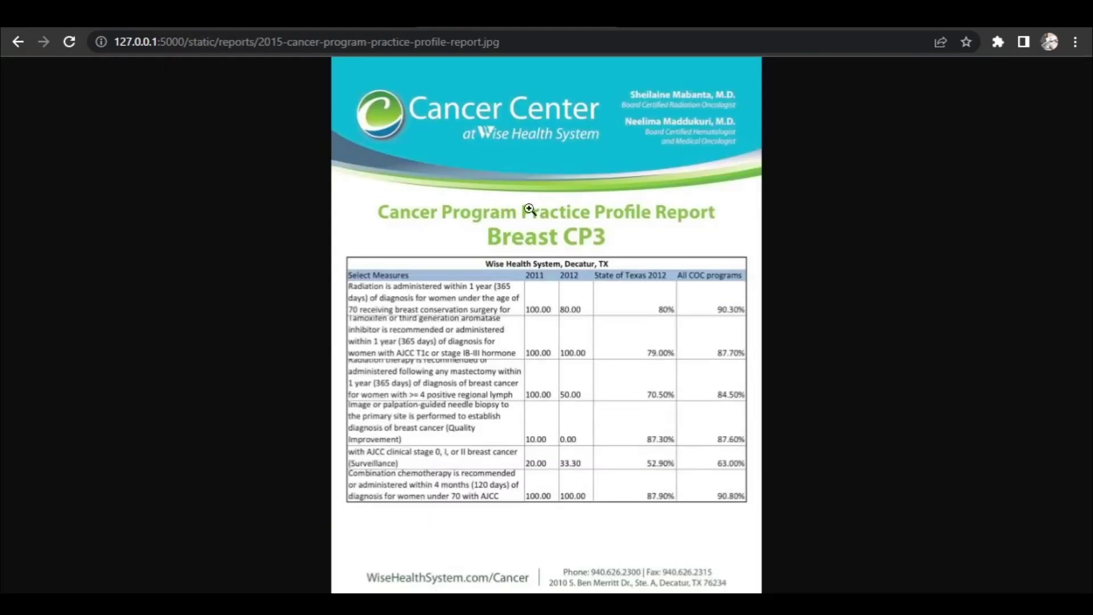
{"action": "left_click", "coordinate": [18, 44]}
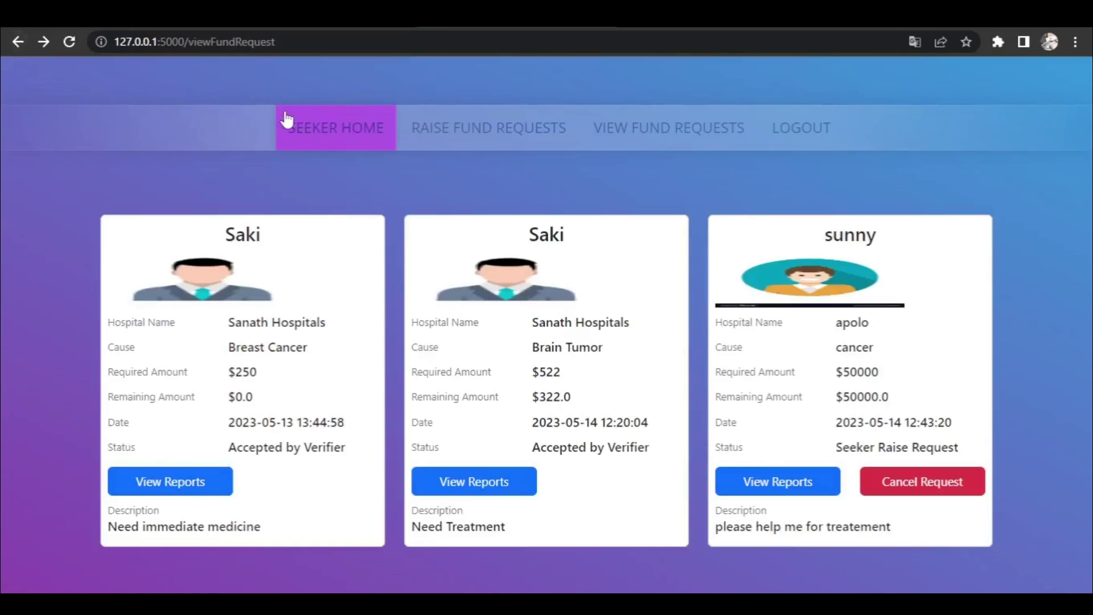
{"action": "left_click", "coordinate": [800, 135]}
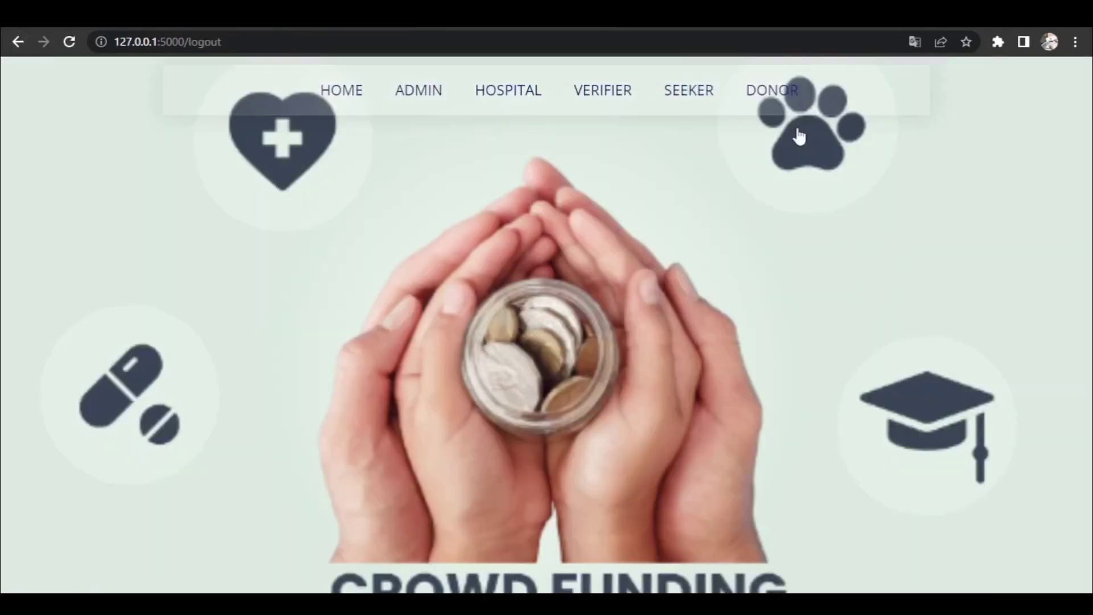
- Log in as apolo hospital with the saved email and list its pending $50000 cancer request
{"action": "left_click", "coordinate": [512, 95]}
{"action": "left_click", "coordinate": [454, 230]}
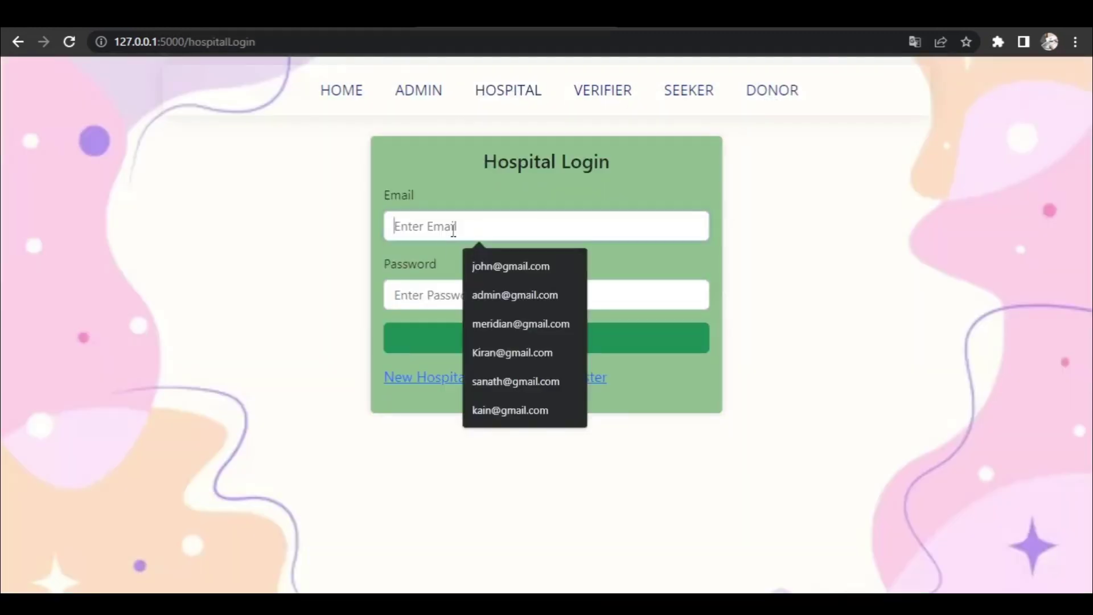
{"action": "type", "text": "a"}
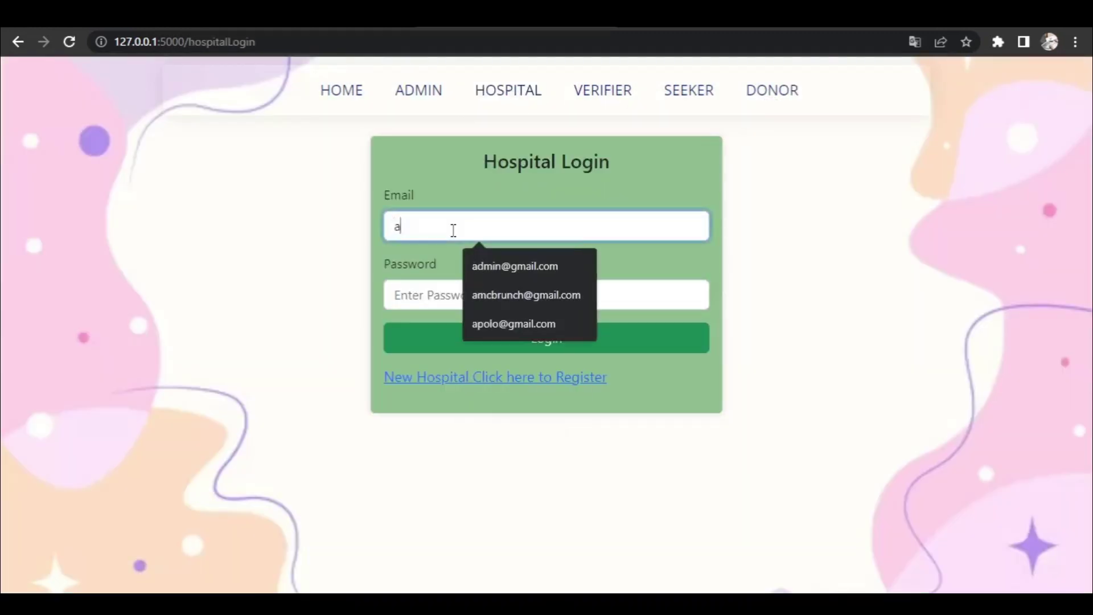
{"action": "type", "text": "p"}
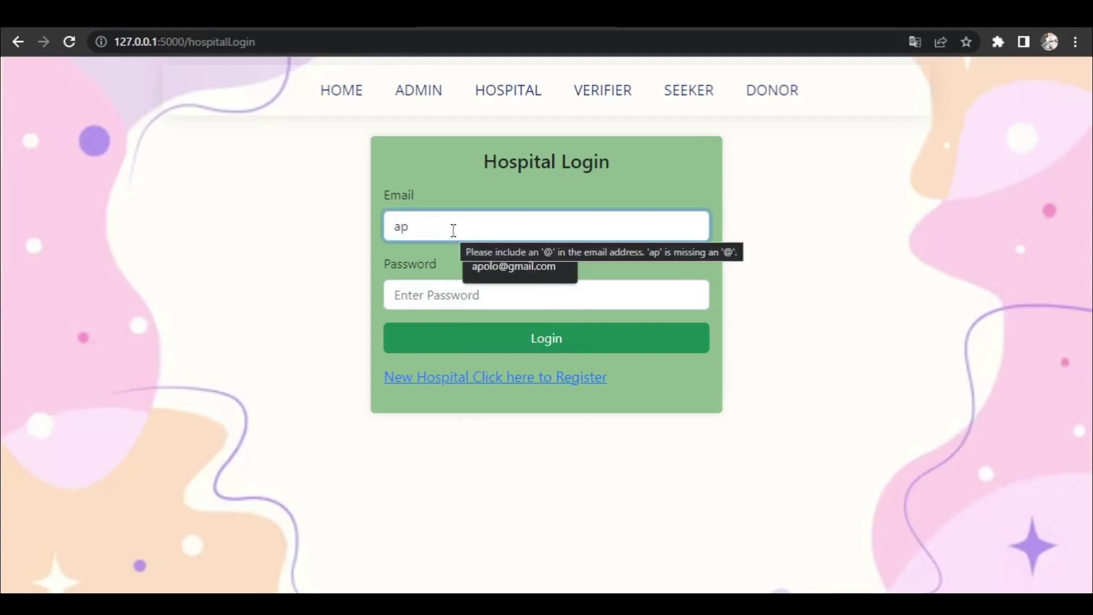
{"action": "left_click", "coordinate": [542, 265]}
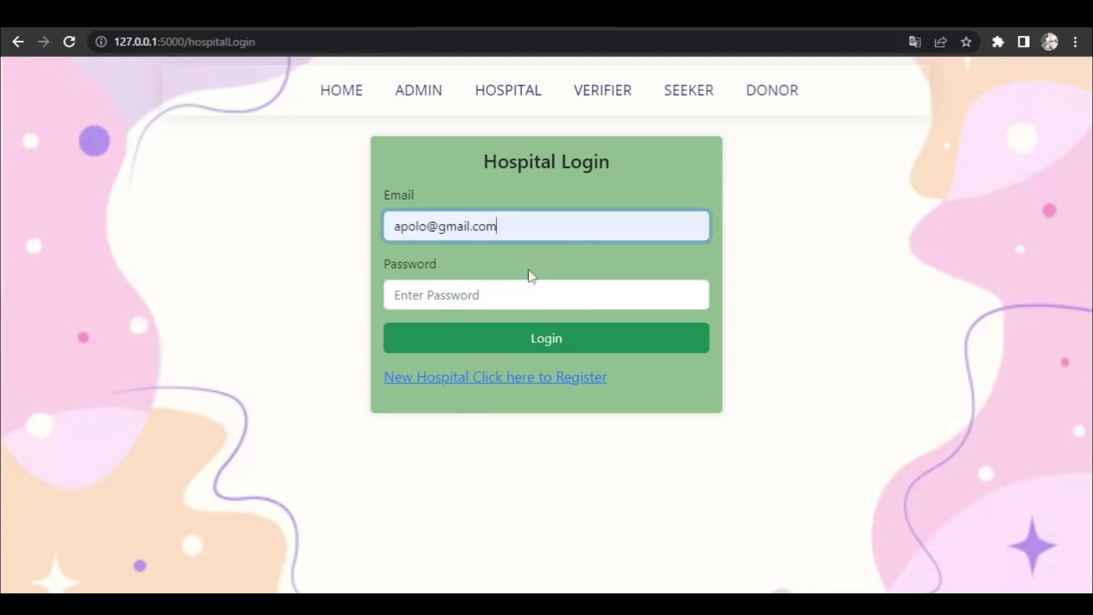
{"action": "left_click", "coordinate": [452, 299]}
{"action": "type", "text": "123"}
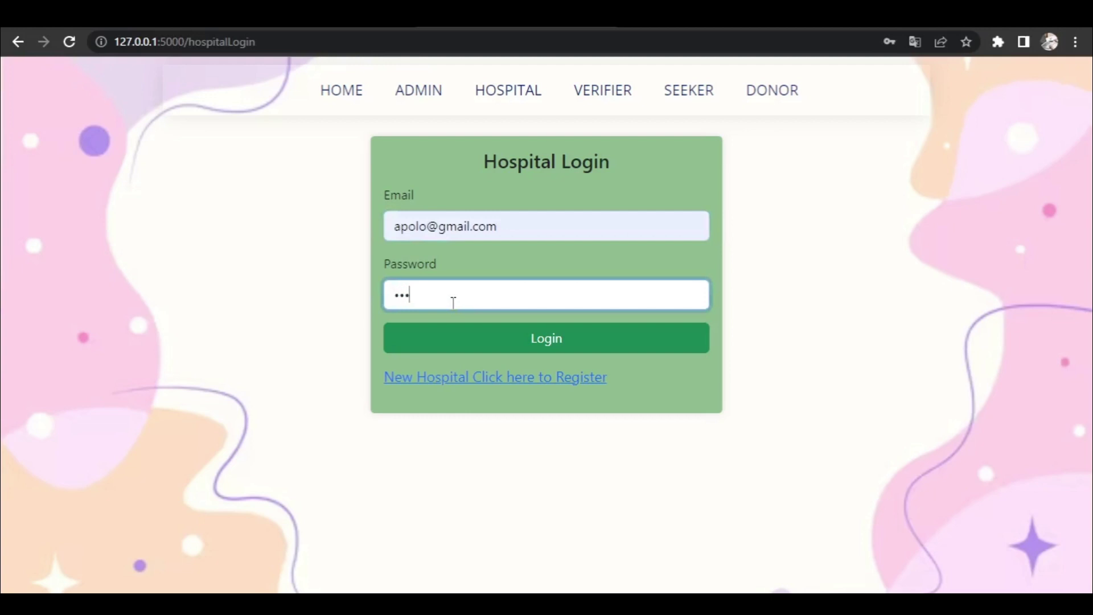
{"action": "type", "text": "45"}
{"action": "key", "text": "Return"}
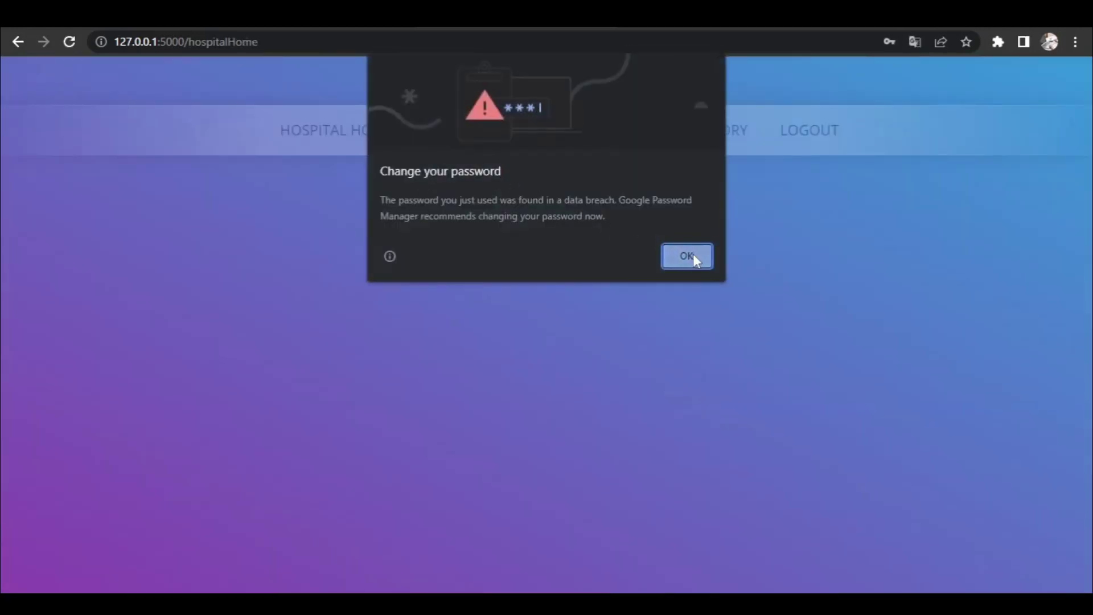
{"action": "left_click", "coordinate": [688, 256]}
{"action": "left_click", "coordinate": [516, 130]}
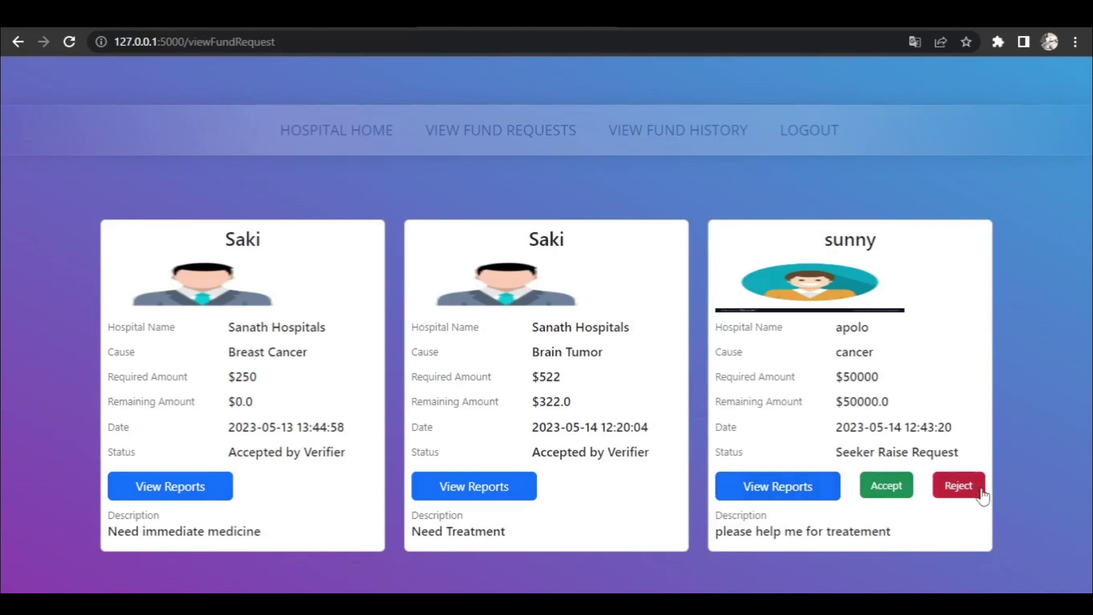
- Accept apolo's $50000 cancer request, view the empty fund history, and log out of the hospital account
{"action": "left_click", "coordinate": [895, 488]}
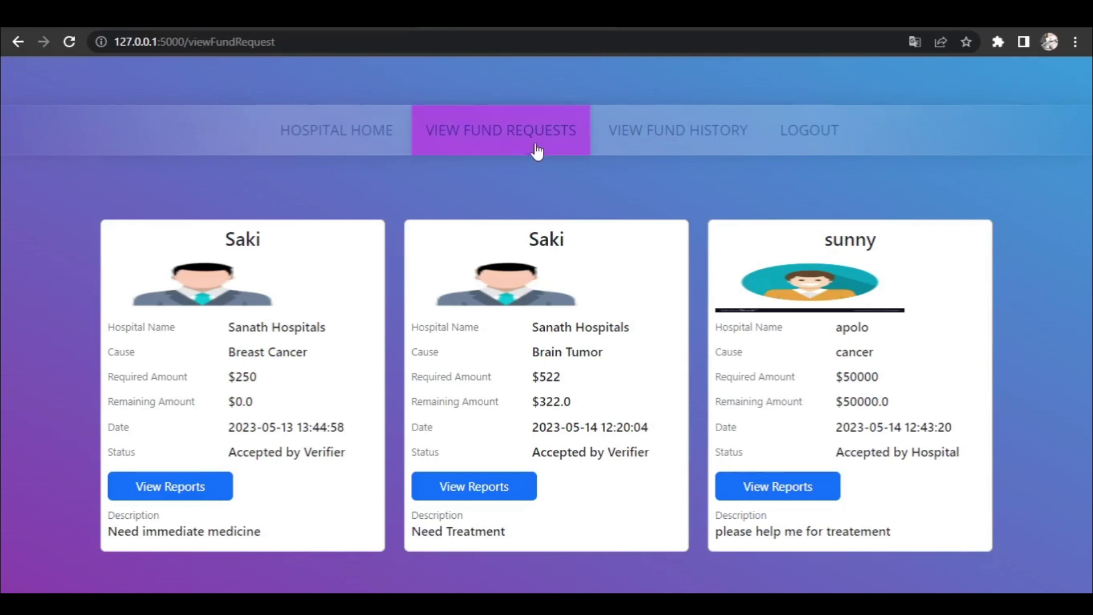
{"action": "left_click", "coordinate": [644, 141]}
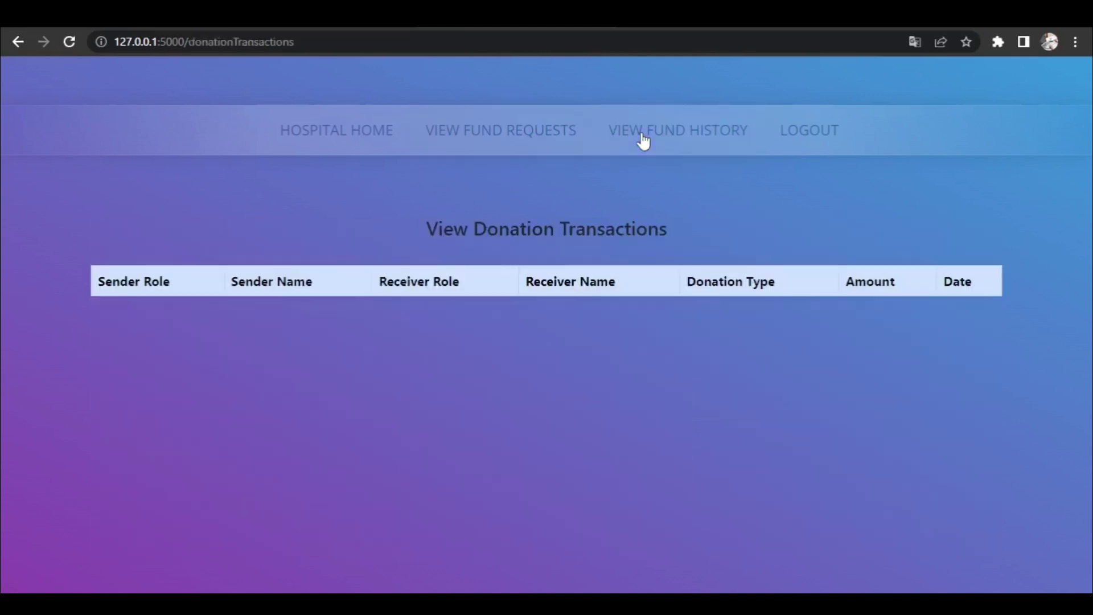
{"action": "left_click", "coordinate": [779, 137]}
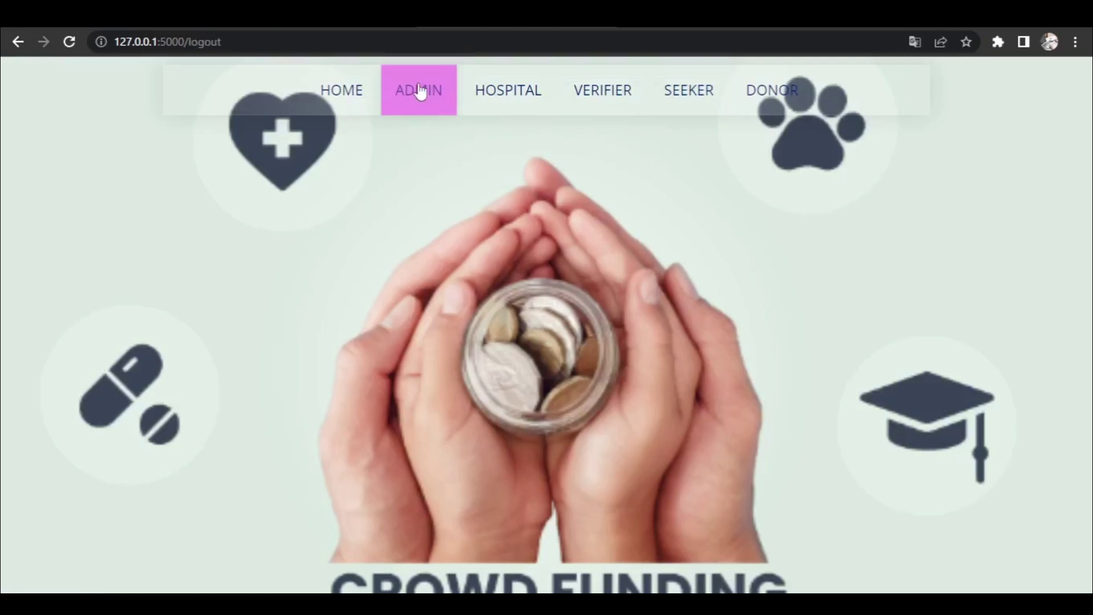
- Log in as admin with the saved user name and password, dismissing Chrome's breach warning
{"action": "left_click", "coordinate": [420, 91]}
{"action": "left_click", "coordinate": [464, 221]}
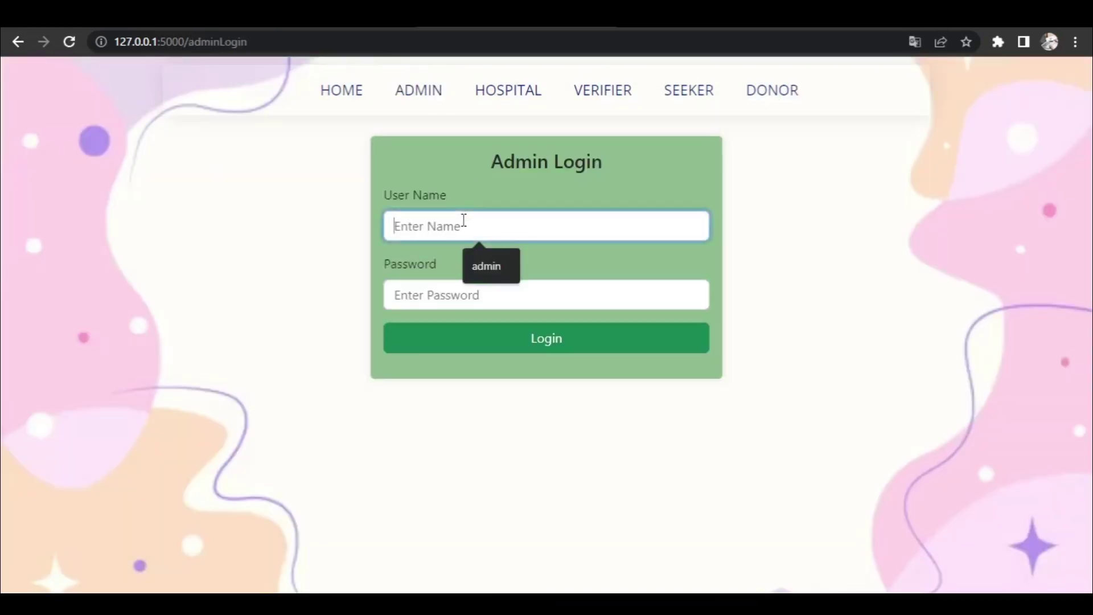
{"action": "left_click", "coordinate": [480, 255]}
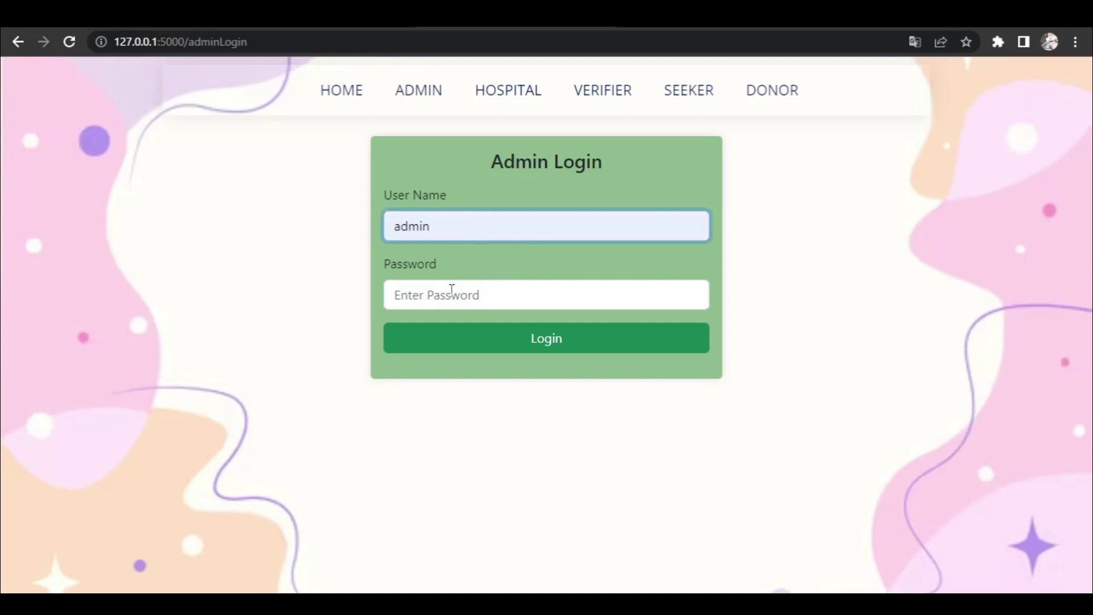
{"action": "left_click", "coordinate": [452, 290]}
{"action": "type", "text": "admin"}
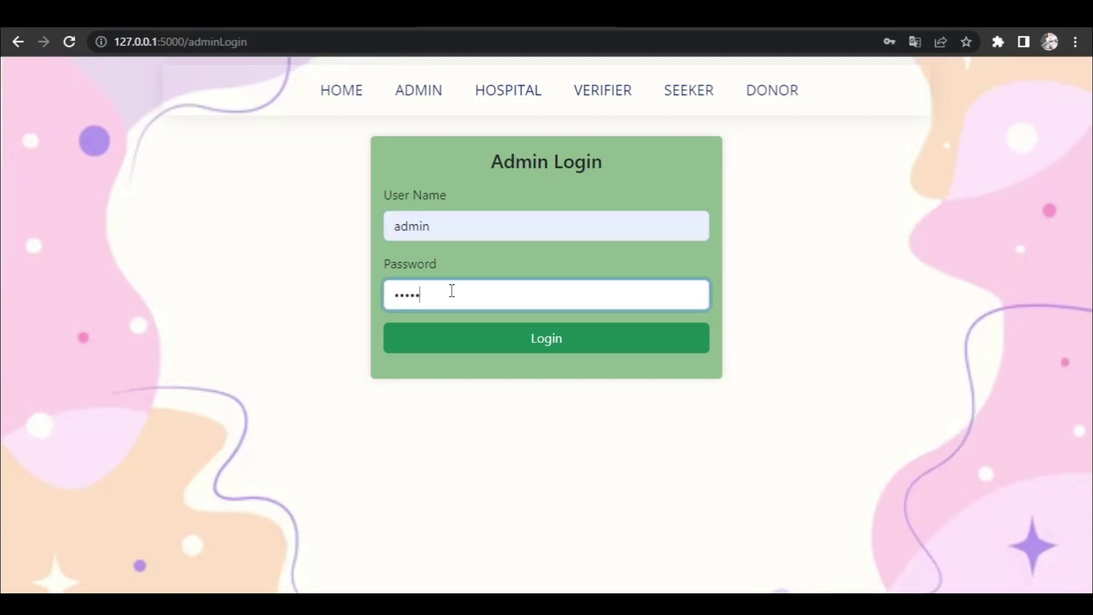
{"action": "key", "text": "Return"}
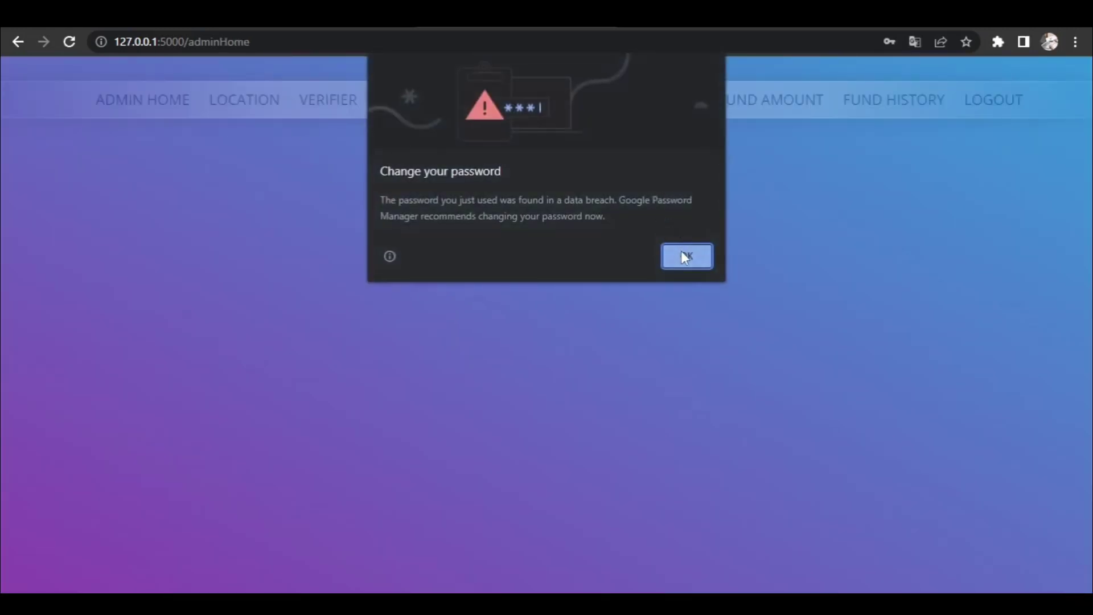
{"action": "left_click", "coordinate": [685, 256]}
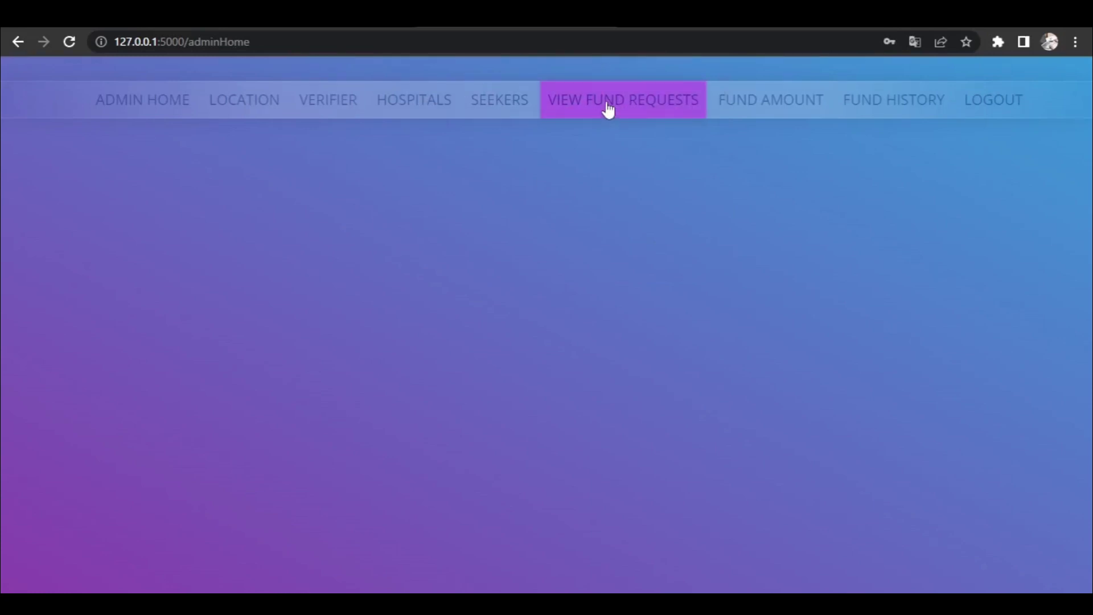
- Accept apolo's cancer request as admin, assign the second verifier, and log out
{"action": "left_click", "coordinate": [608, 108]}
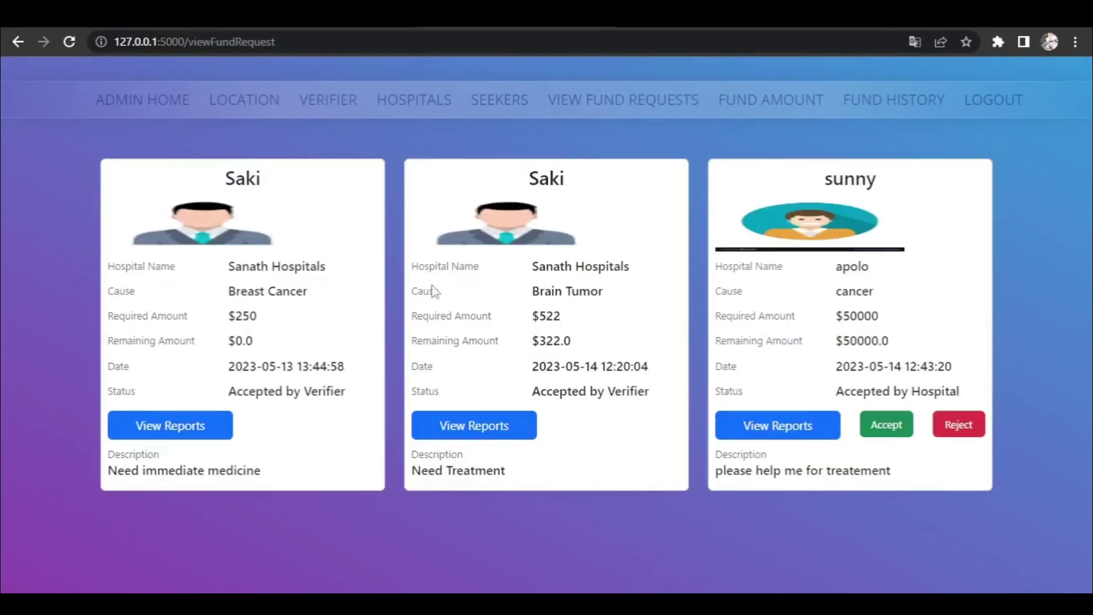
{"action": "left_click", "coordinate": [879, 431]}
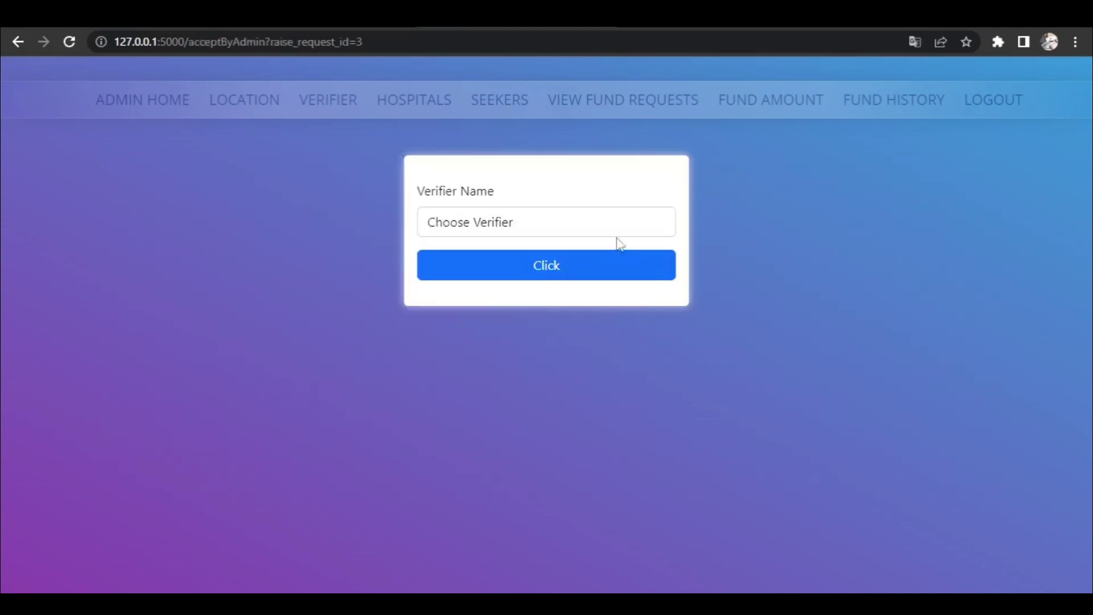
{"action": "left_click", "coordinate": [595, 230]}
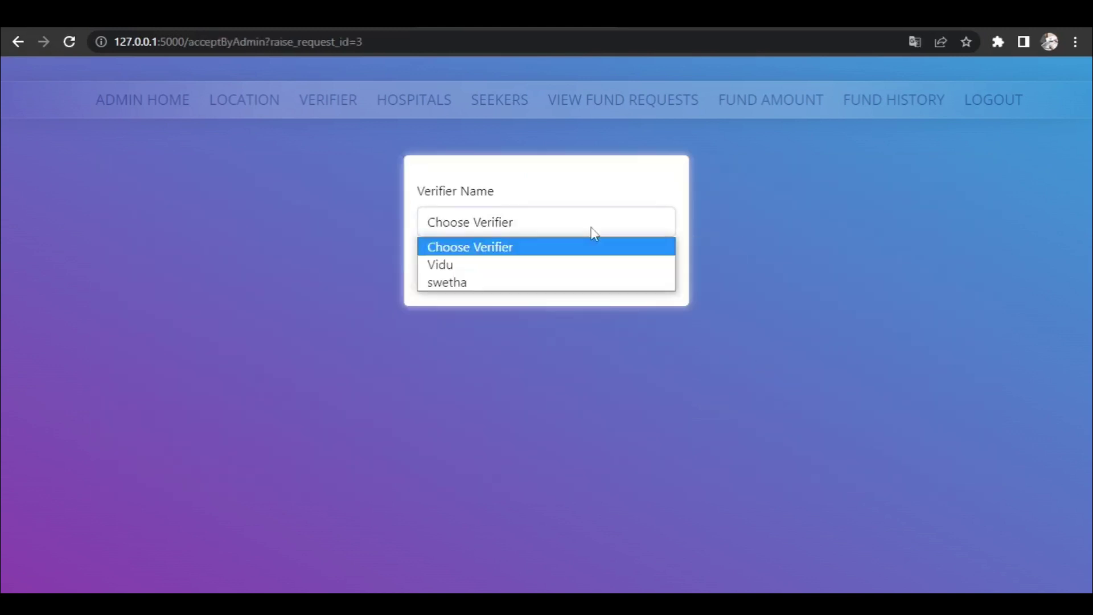
{"action": "left_click", "coordinate": [592, 283]}
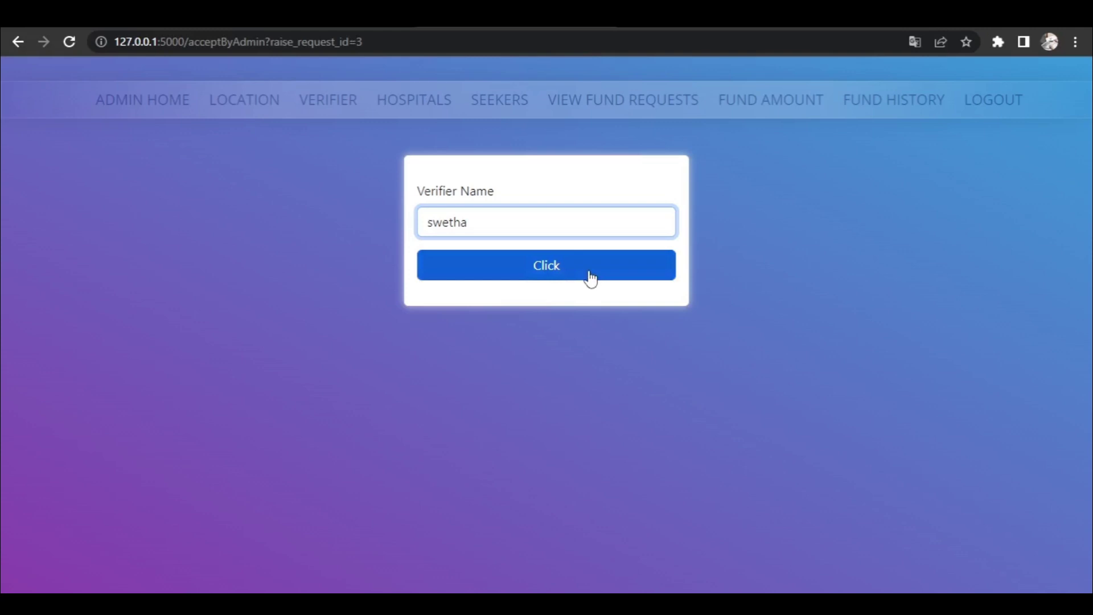
{"action": "left_click", "coordinate": [591, 278]}
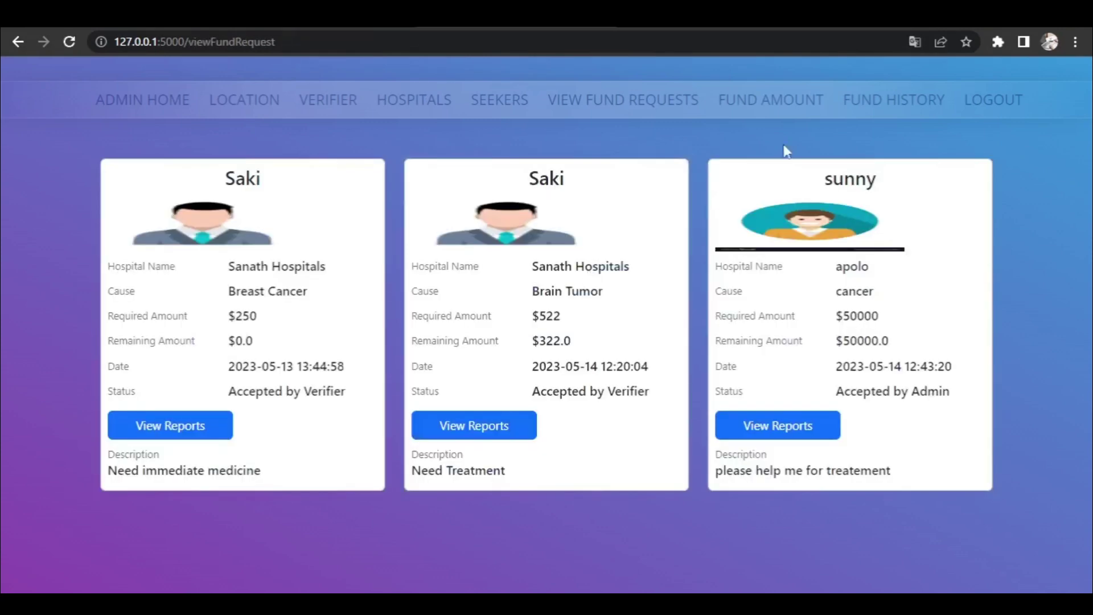
{"action": "left_click", "coordinate": [982, 105]}
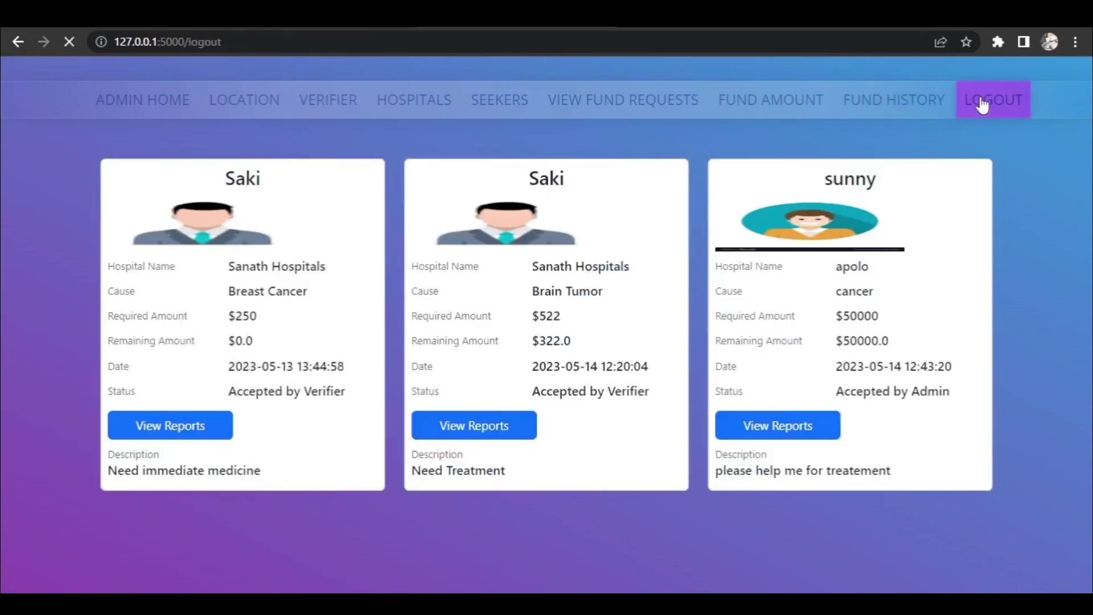
- Log in as the verifier with the saved email and password, dismissing the breach warning
{"action": "left_click", "coordinate": [635, 104]}
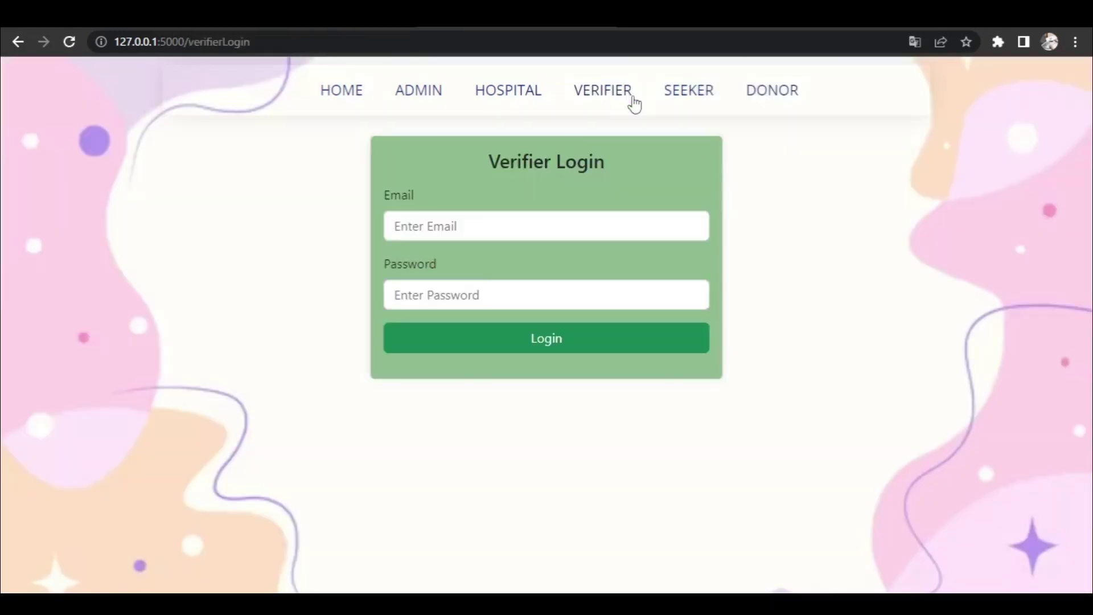
{"action": "left_click", "coordinate": [487, 227]}
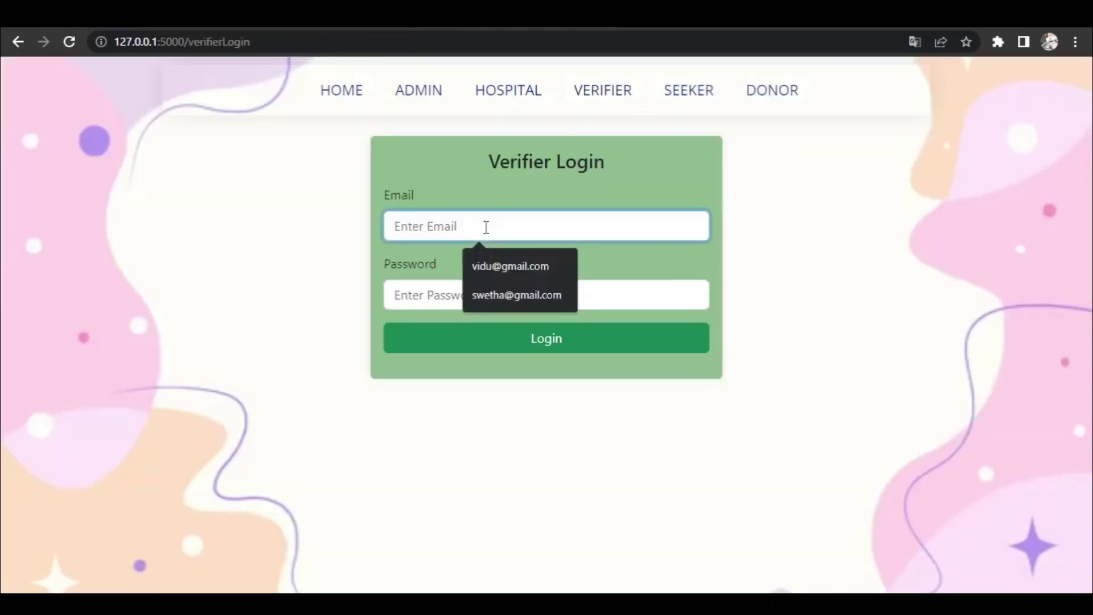
{"action": "left_click", "coordinate": [500, 300]}
{"action": "left_click", "coordinate": [479, 301]}
{"action": "type", "text": "•••••"}
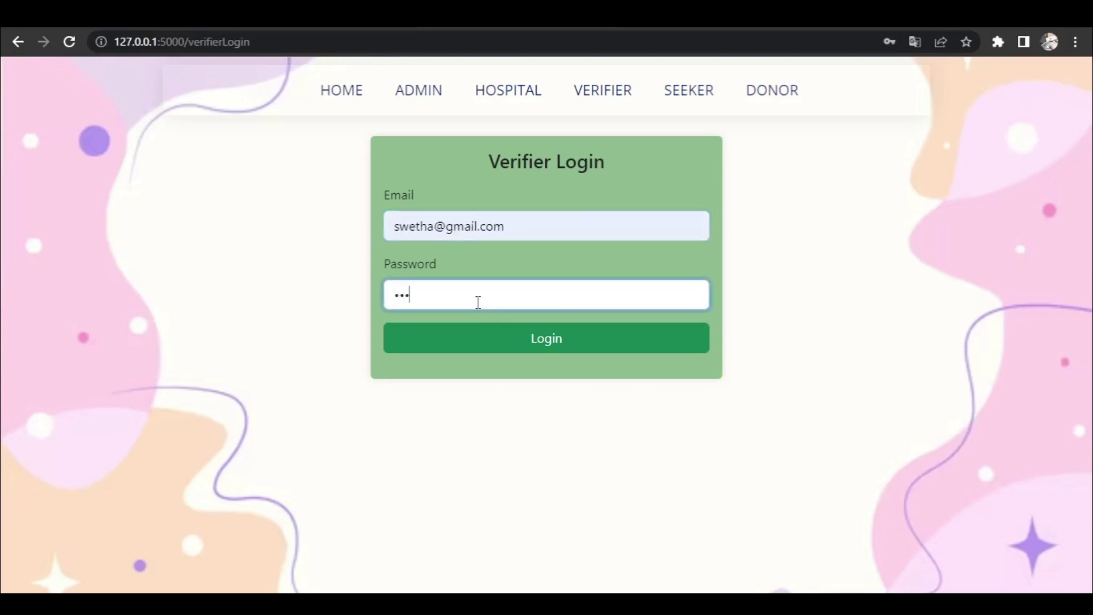
{"action": "key", "text": "Return"}
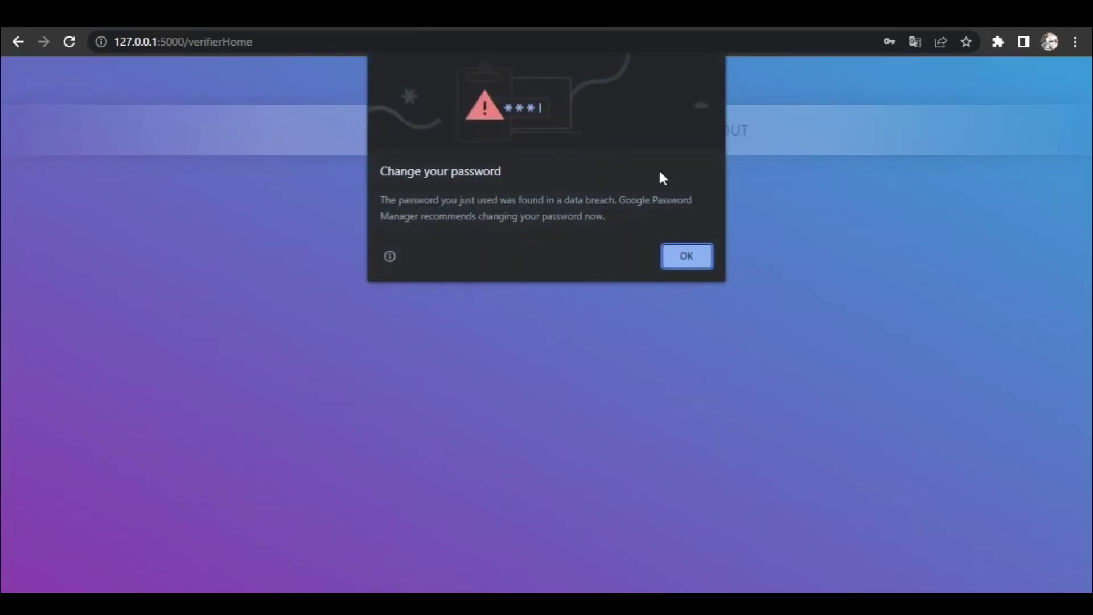
{"action": "left_click", "coordinate": [687, 256]}
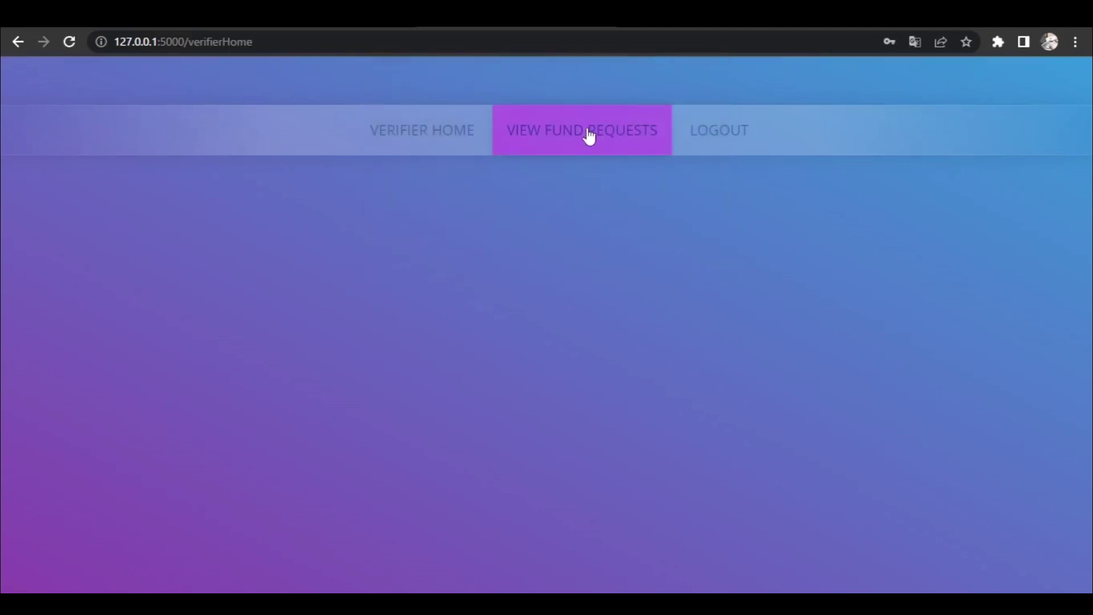
- Review the cancer request's medical report and accept the request as verifier
{"action": "left_click", "coordinate": [589, 141]}
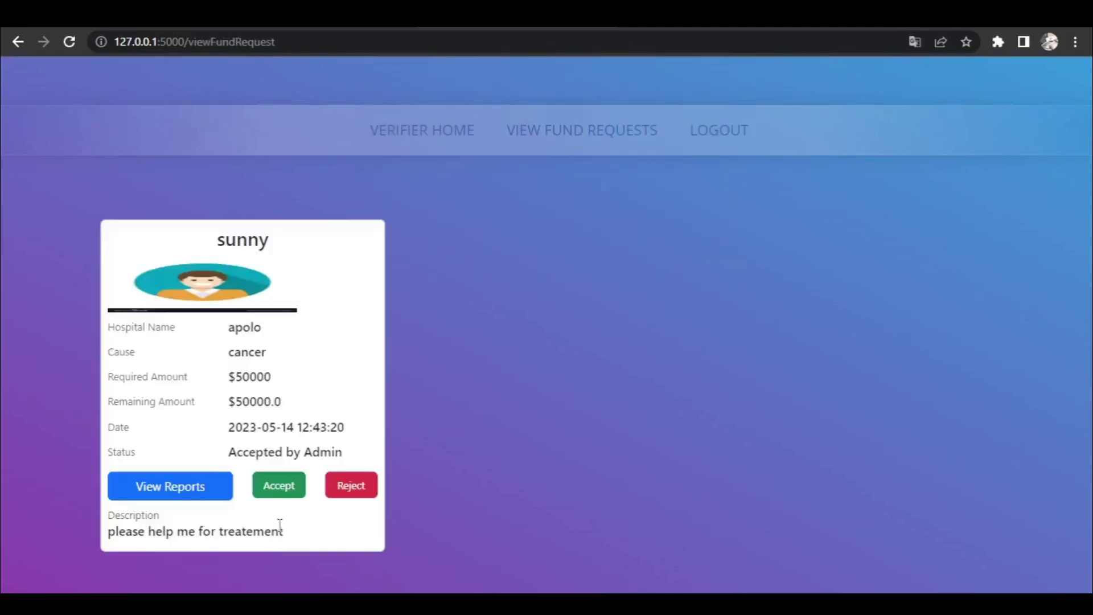
{"action": "left_click", "coordinate": [142, 488]}
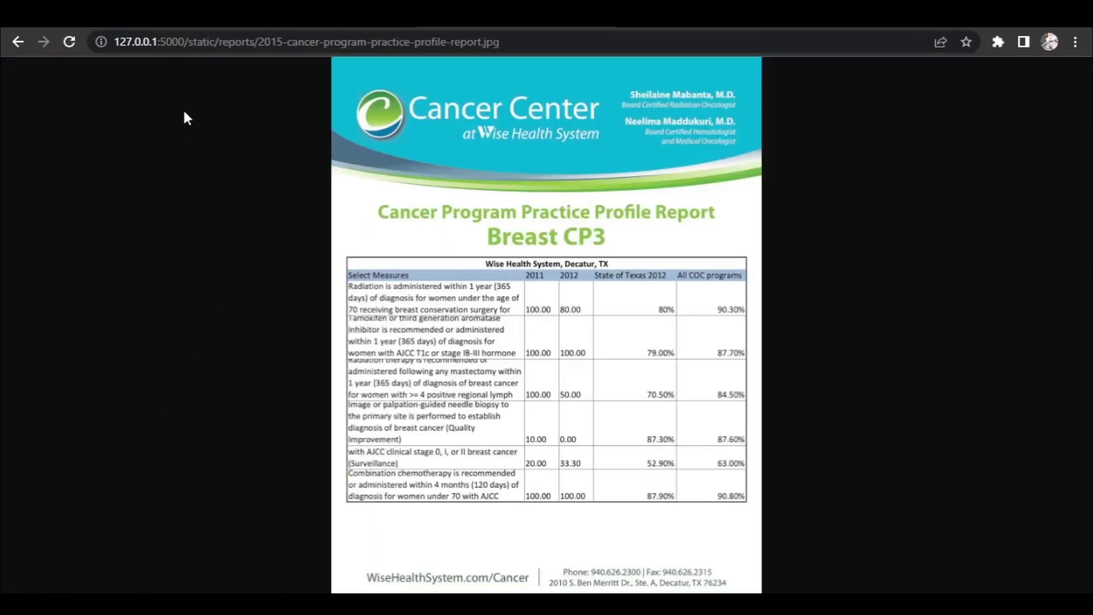
{"action": "left_click", "coordinate": [18, 42]}
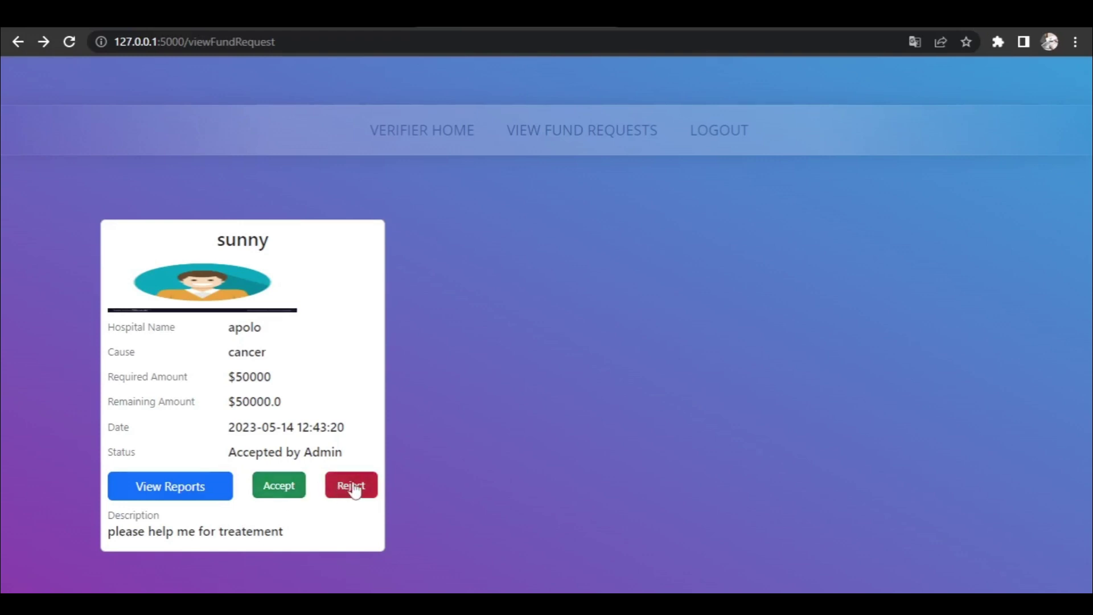
{"action": "left_click", "coordinate": [287, 486]}
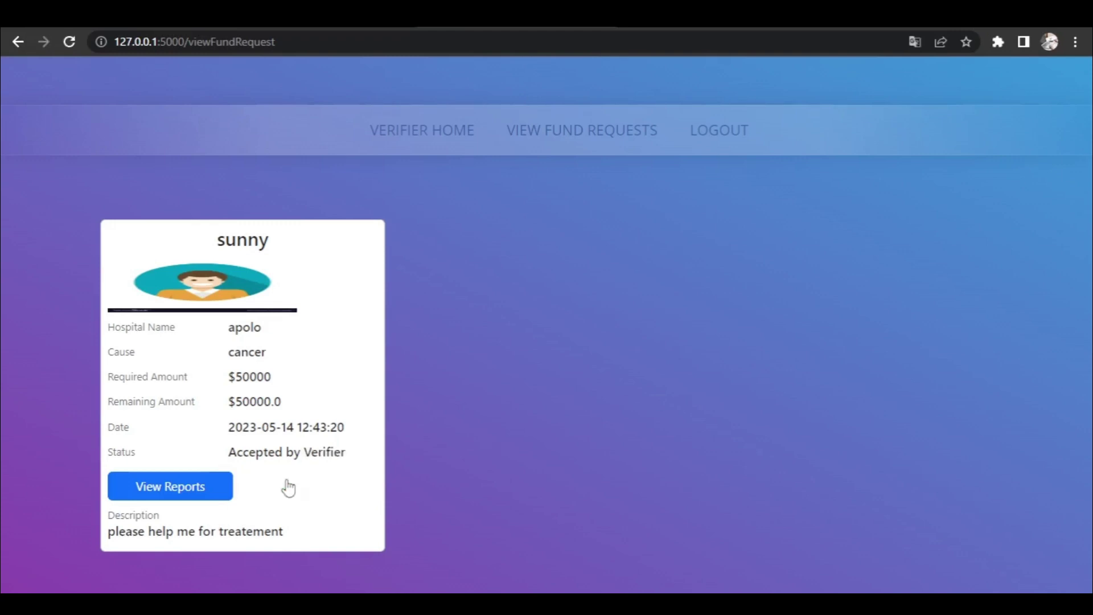
- Log out of the verifier account and go to the new donor registration form
{"action": "left_click", "coordinate": [738, 136]}
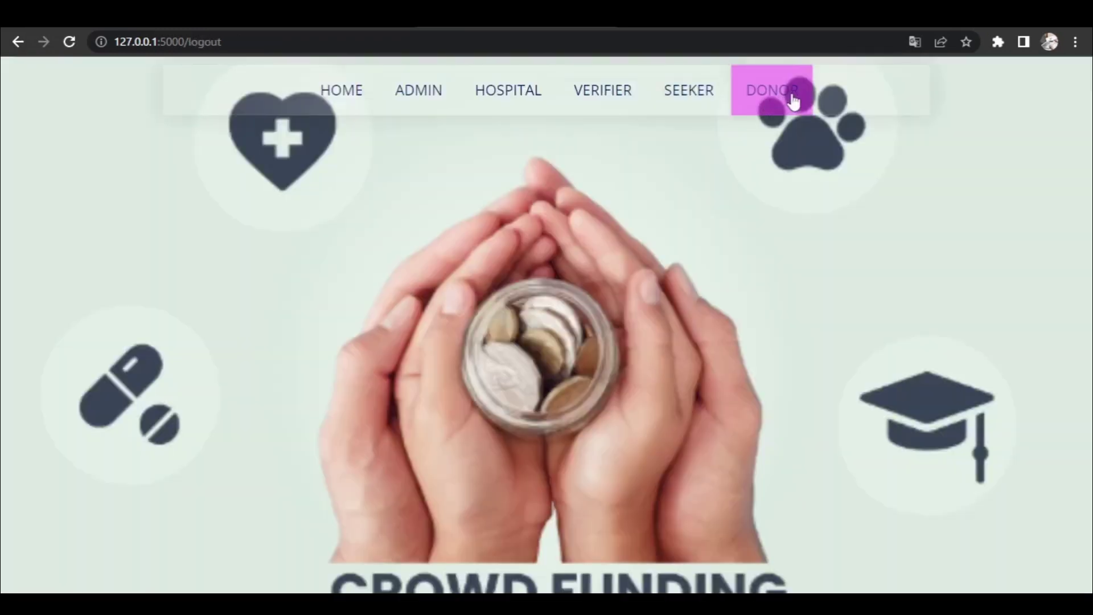
{"action": "left_click", "coordinate": [794, 101]}
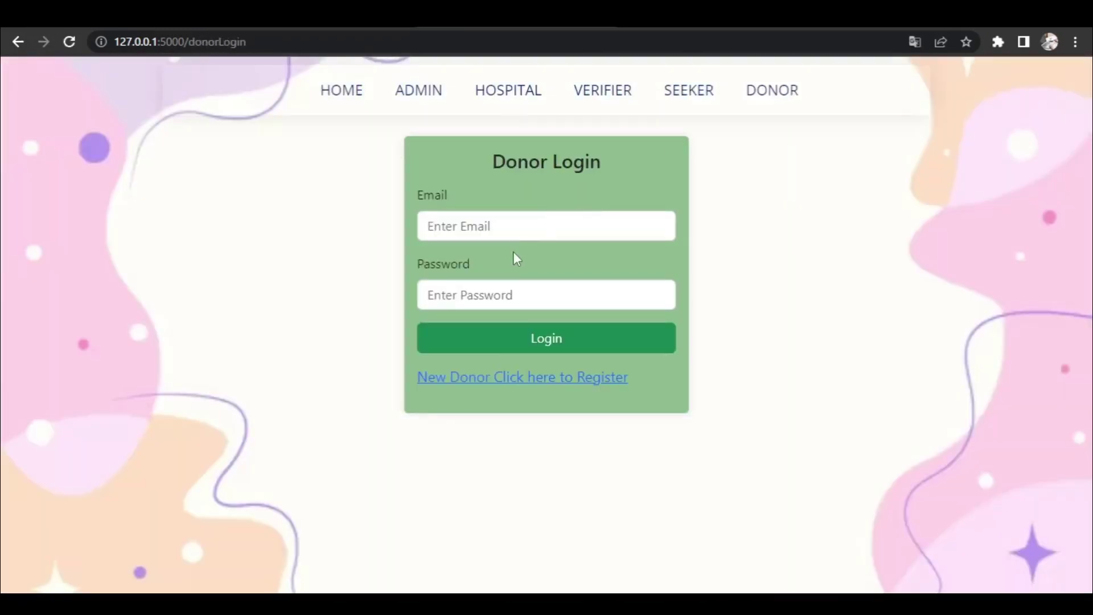
{"action": "left_click", "coordinate": [534, 378]}
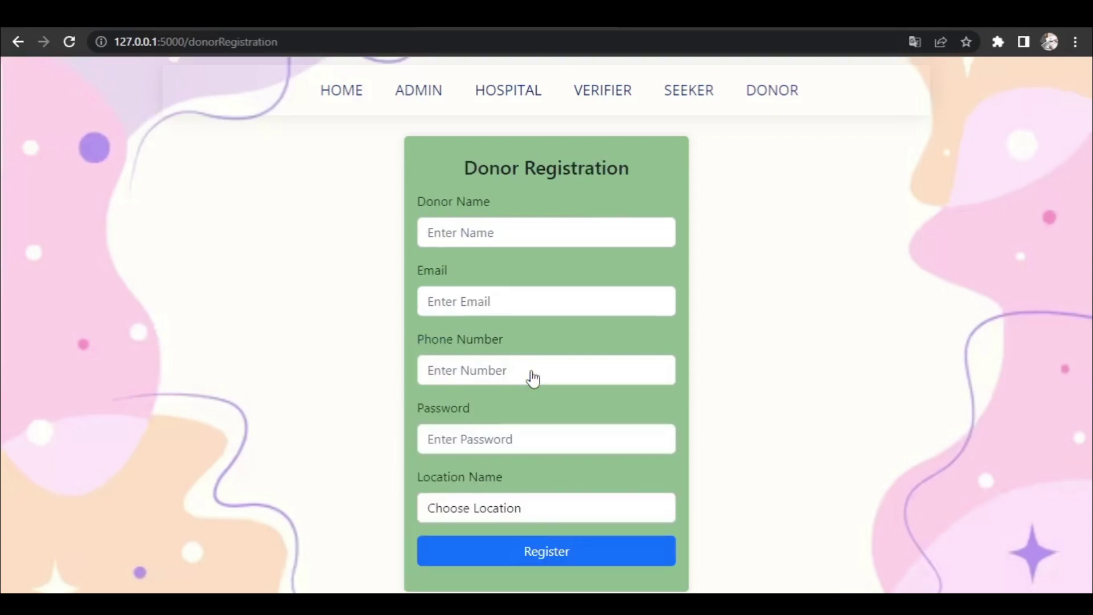
- Register a donor with name, email, phone, password and location Vijayawada, then return to Donor Login
{"action": "left_click", "coordinate": [489, 230]}
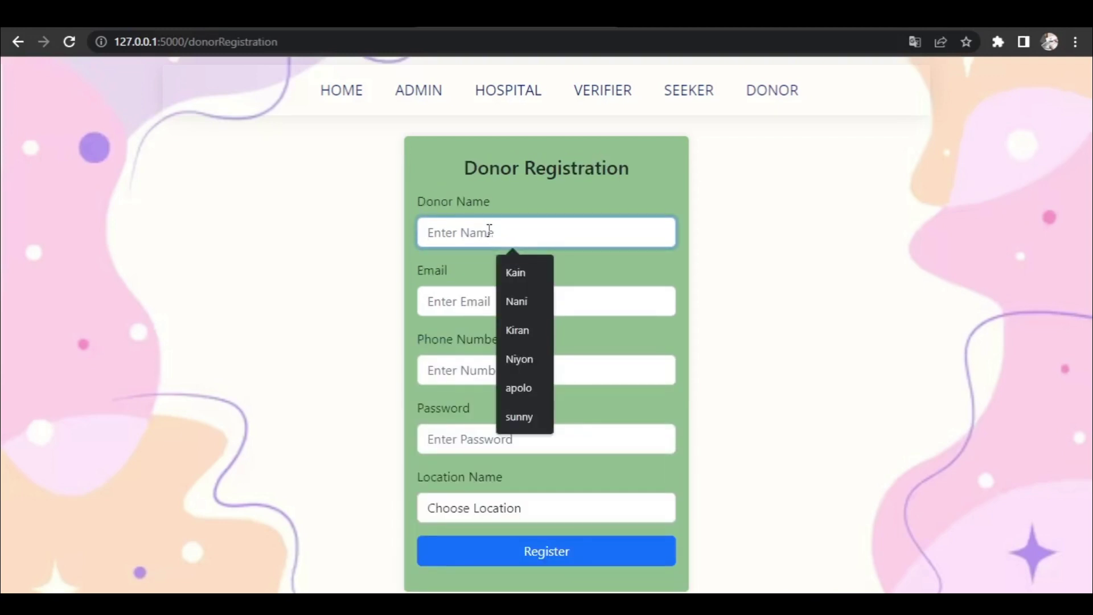
{"action": "type", "text": "suseela"}
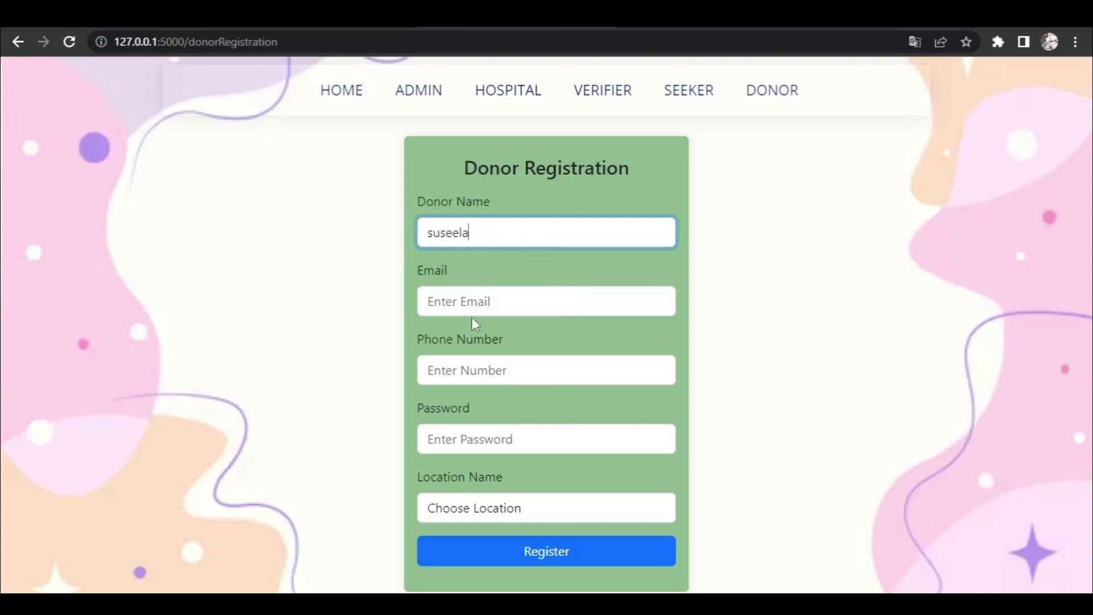
{"action": "left_click", "coordinate": [484, 296]}
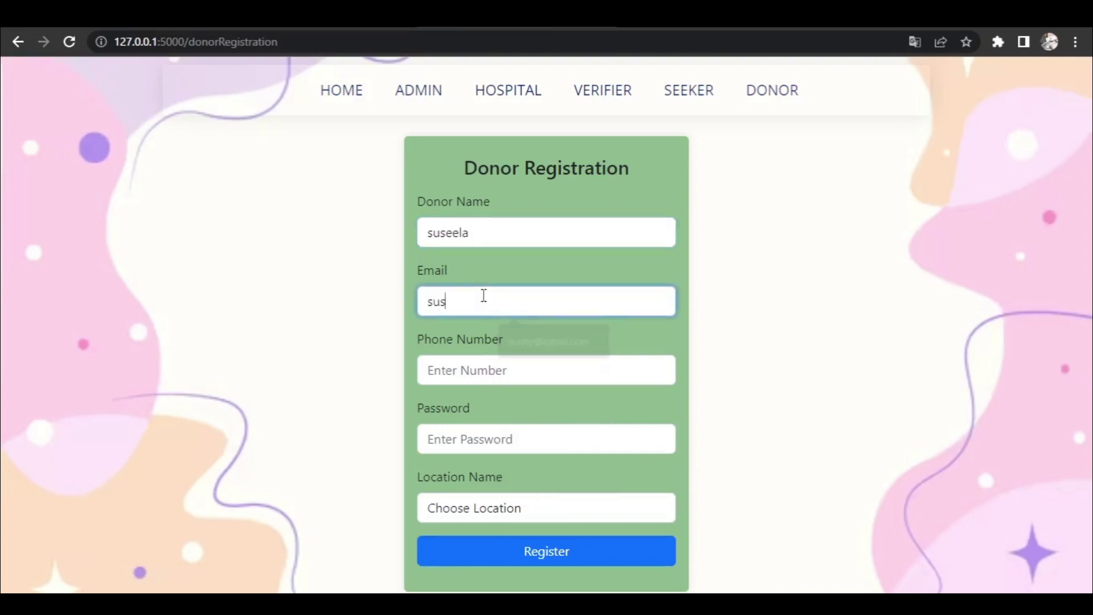
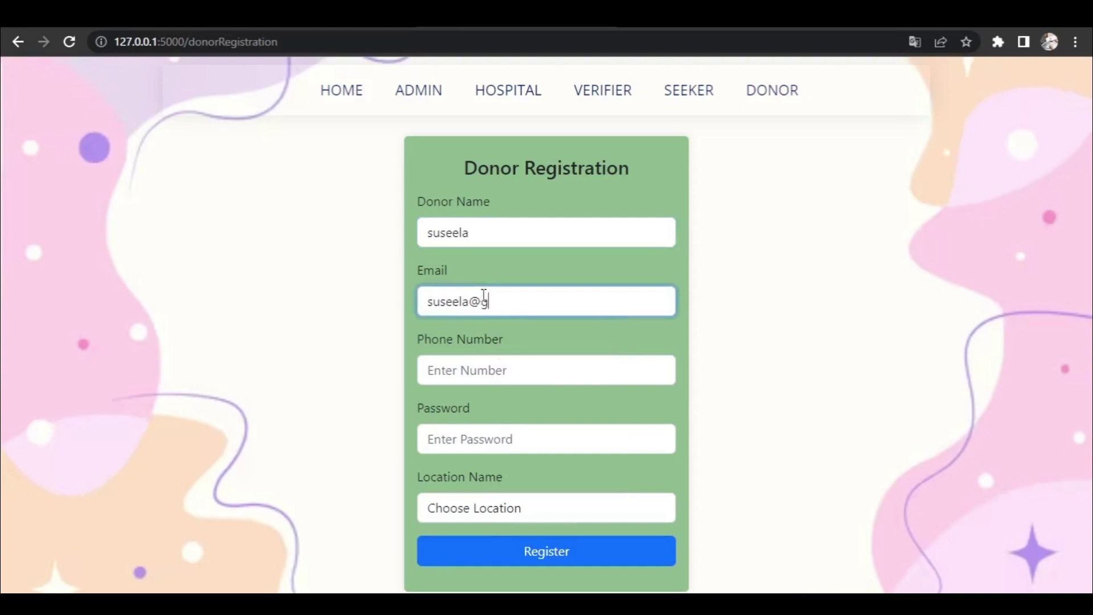
{"action": "left_click", "coordinate": [508, 372]}
{"action": "type", "text": "8"}
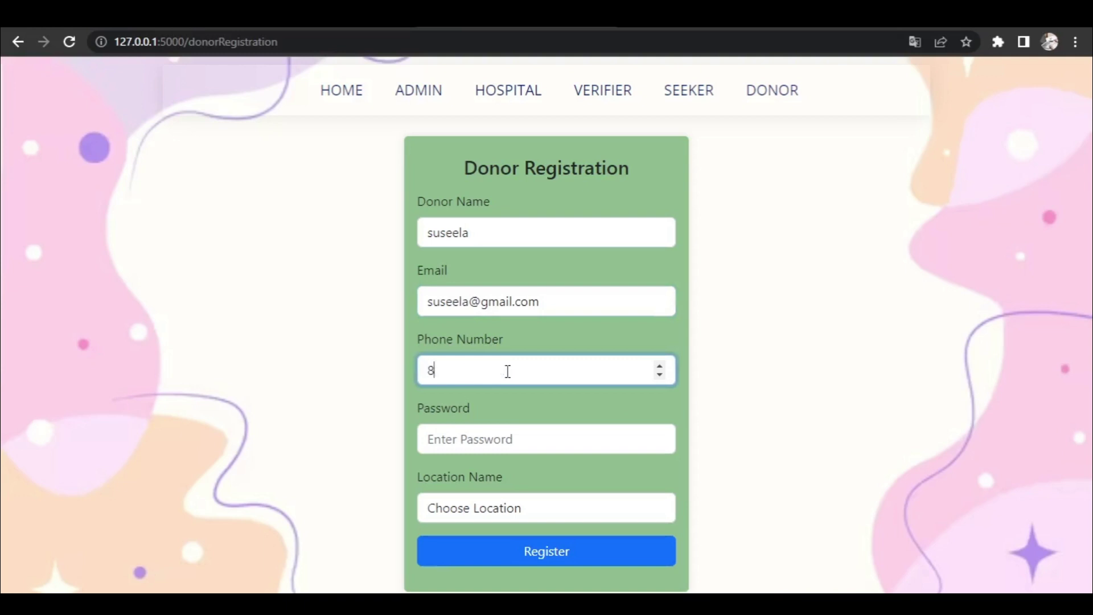
{"action": "type", "text": "765432112"}
{"action": "left_click", "coordinate": [481, 447]}
{"action": "type", "text": "12"}
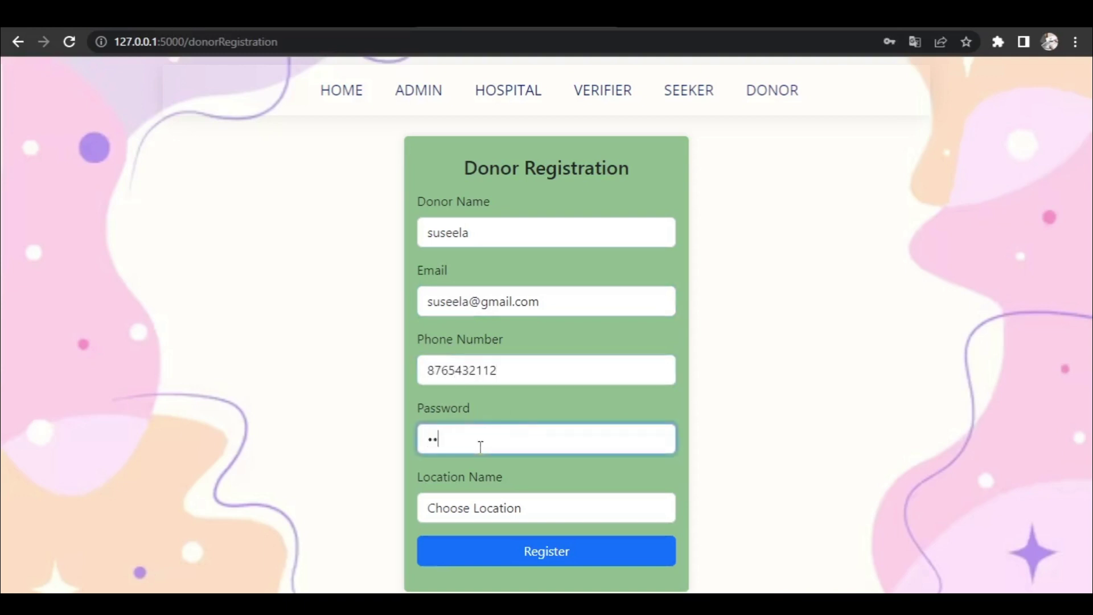
{"action": "type", "text": "345"}
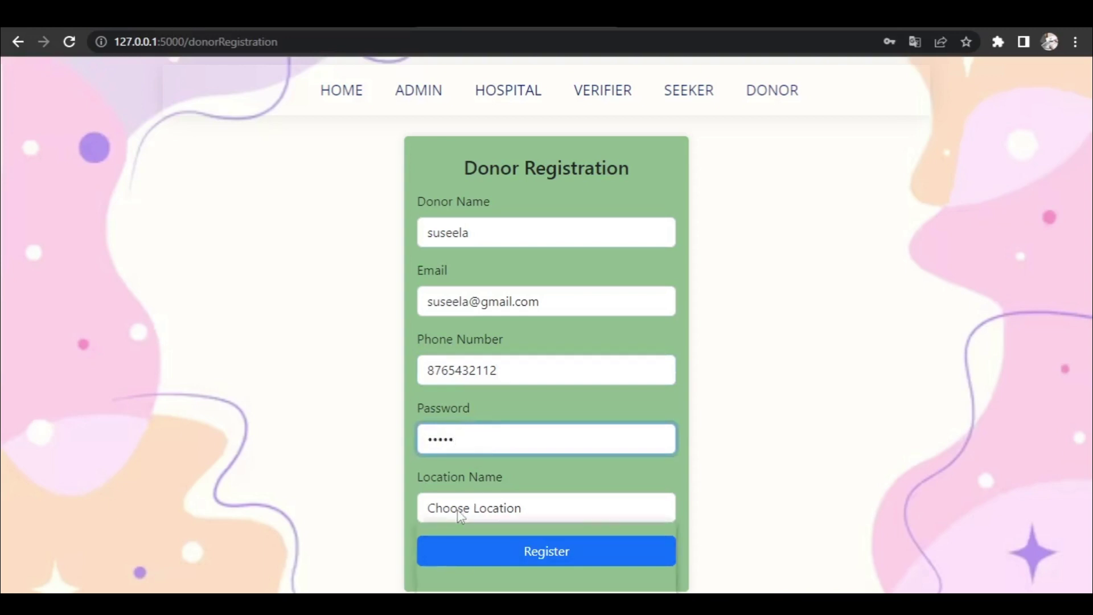
{"action": "left_click", "coordinate": [460, 512]}
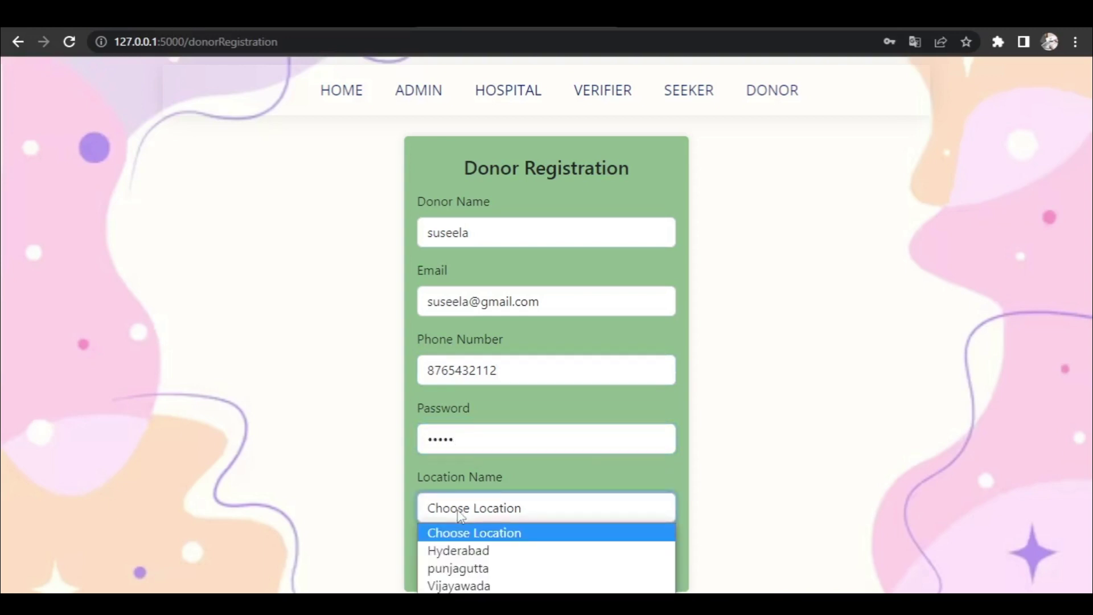
{"action": "left_click", "coordinate": [461, 585]}
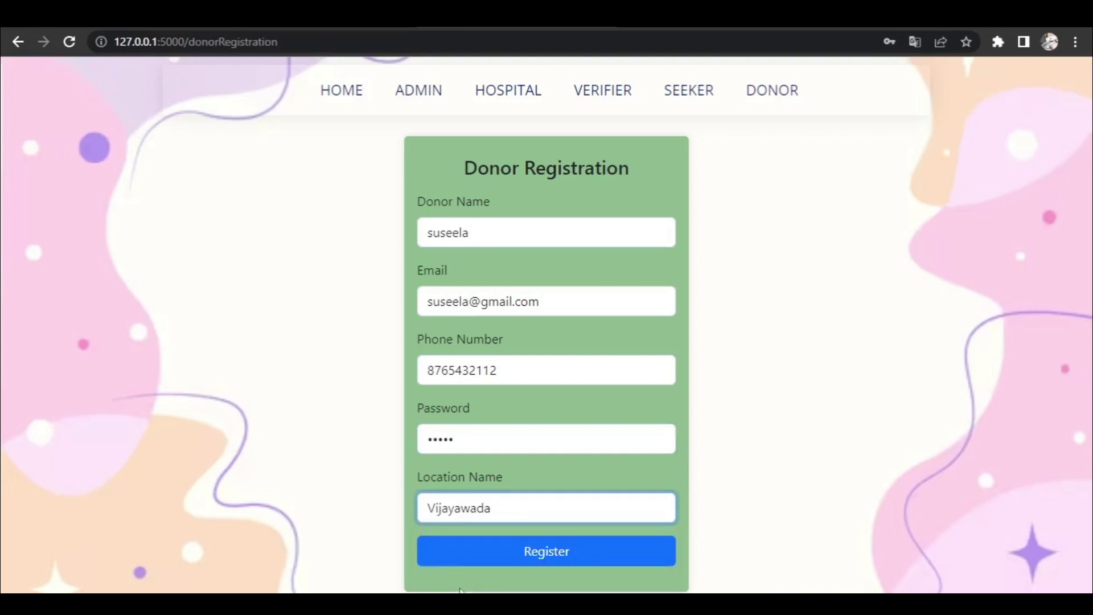
{"action": "left_click", "coordinate": [500, 559]}
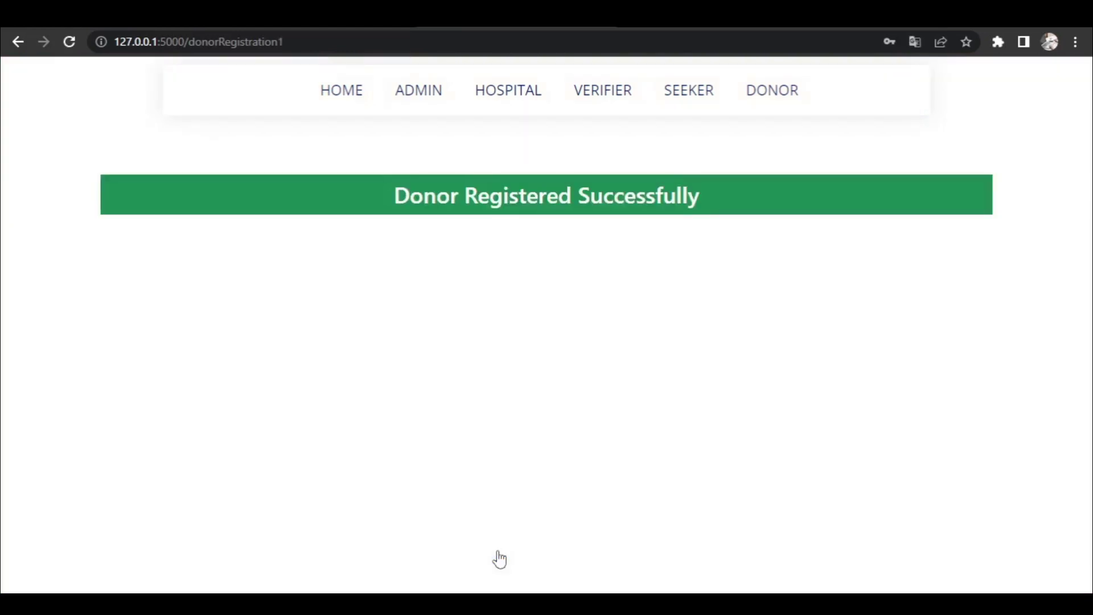
{"action": "left_click", "coordinate": [774, 96]}
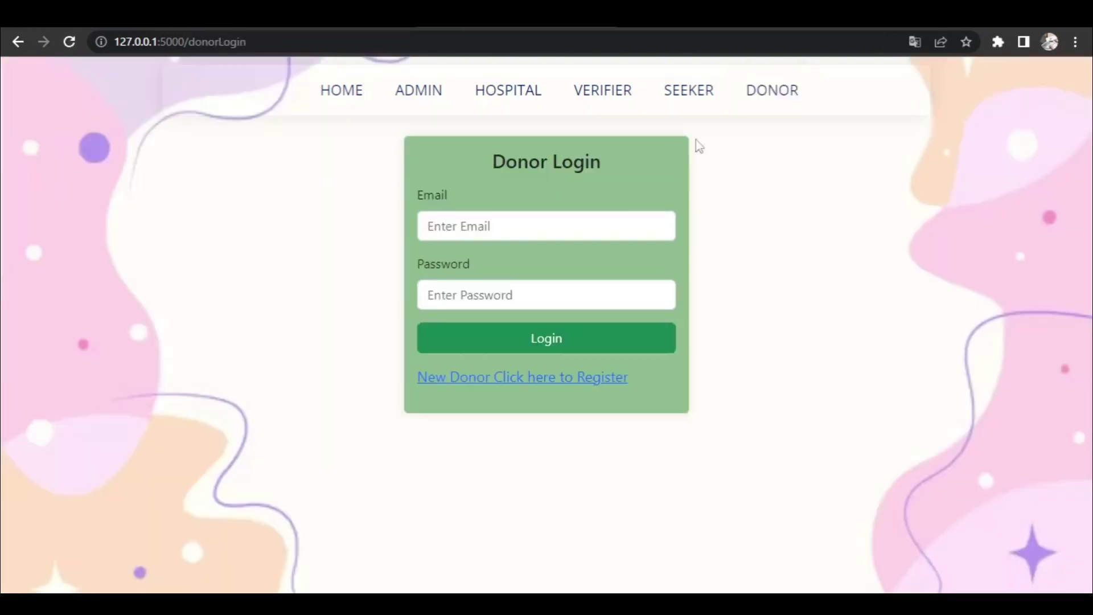
- Log in as the new donor using the saved e-mail and password
{"action": "left_click", "coordinate": [578, 224]}
{"action": "type", "text": "suse"}
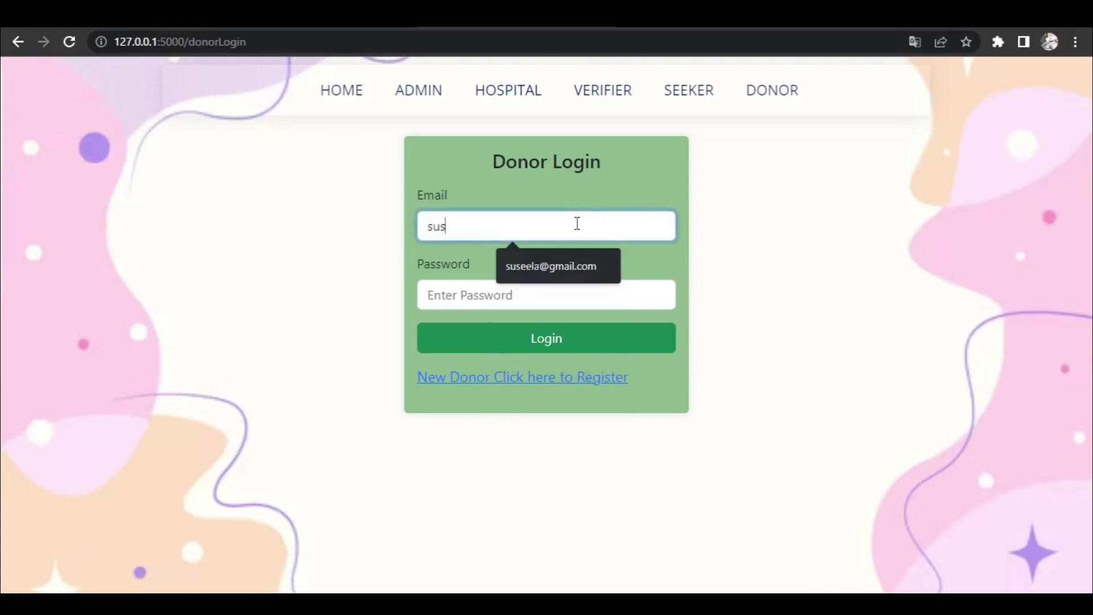
{"action": "left_click", "coordinate": [569, 271]}
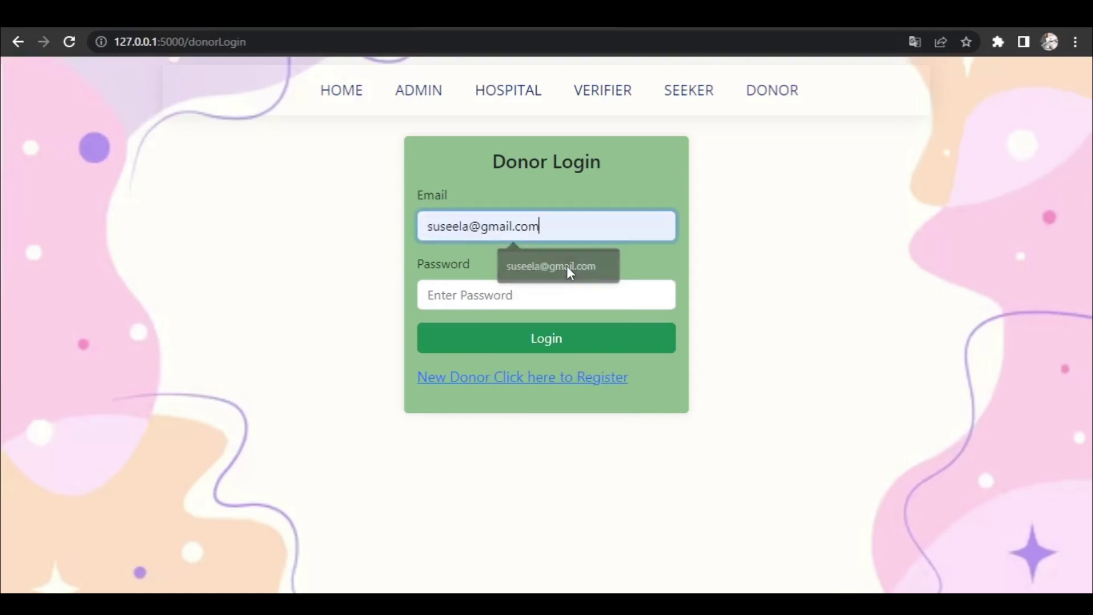
{"action": "type", "text": "12345"}
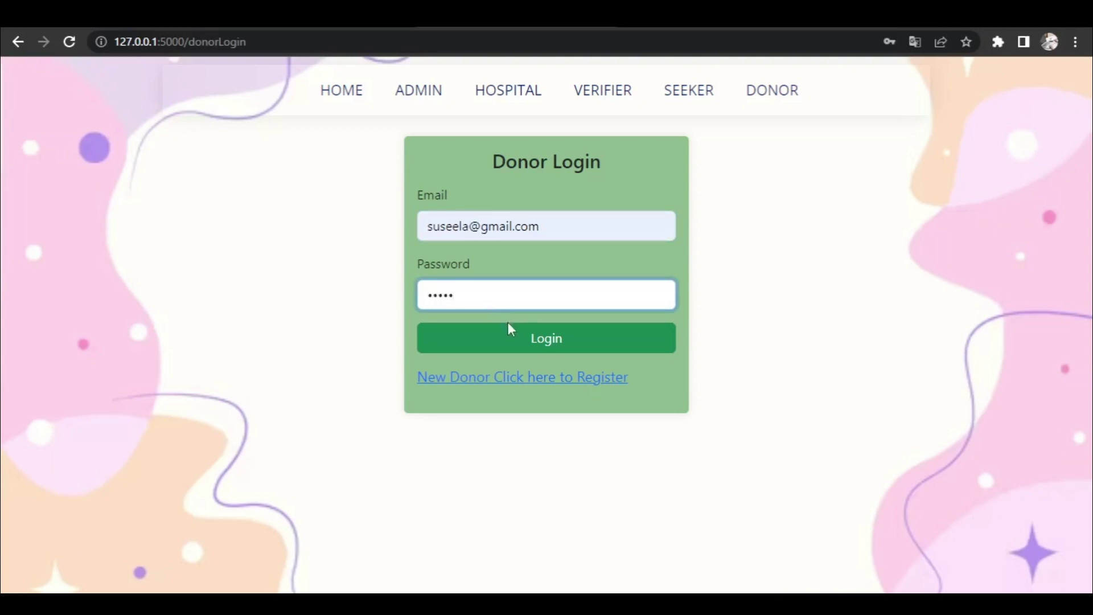
{"action": "left_click", "coordinate": [510, 339]}
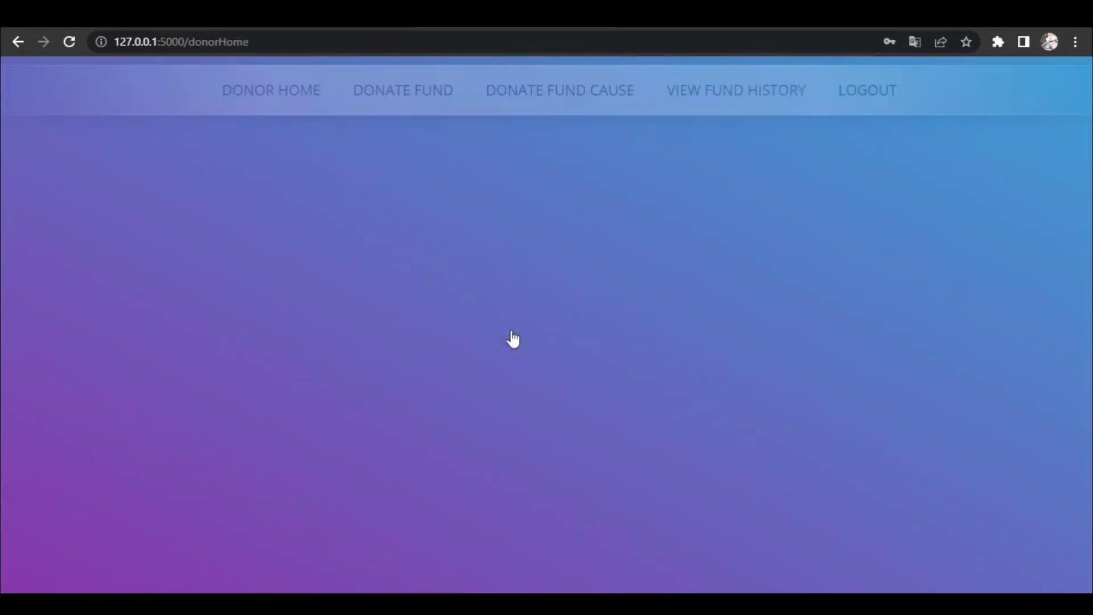
- On the Donate Fund form, enter an amount of 27000 and the card number
{"action": "left_click", "coordinate": [408, 98]}
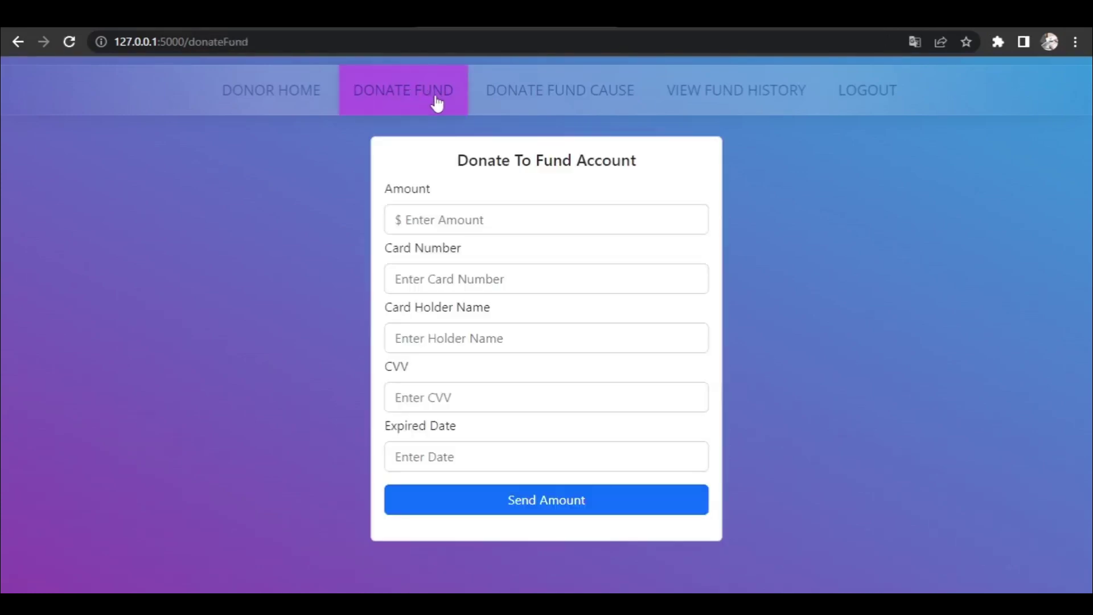
{"action": "left_click", "coordinate": [464, 222]}
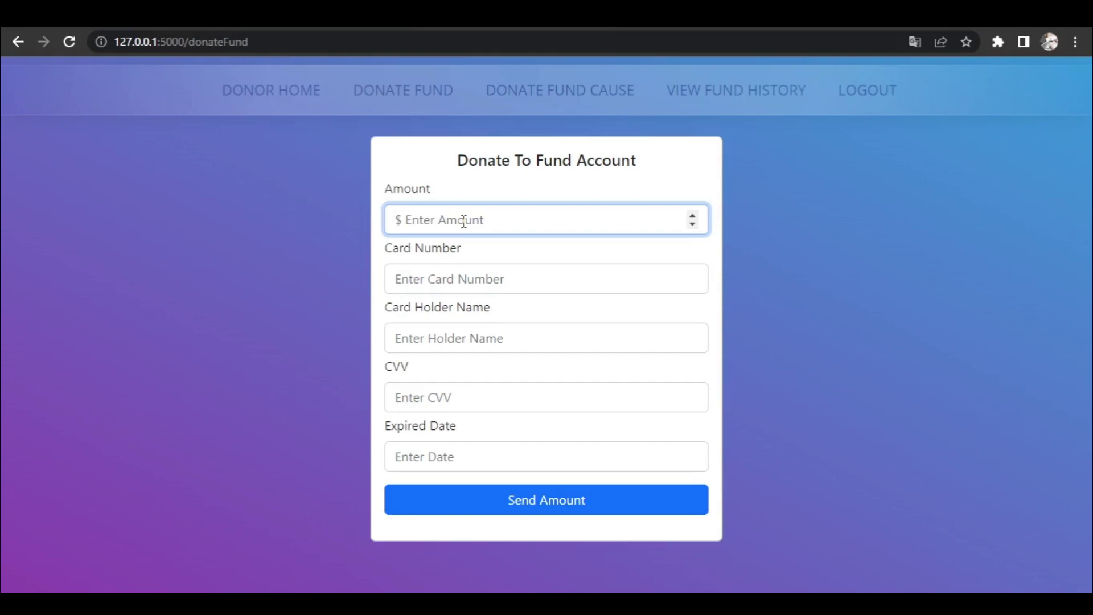
{"action": "type", "text": "27000"}
{"action": "left_click", "coordinate": [454, 278]}
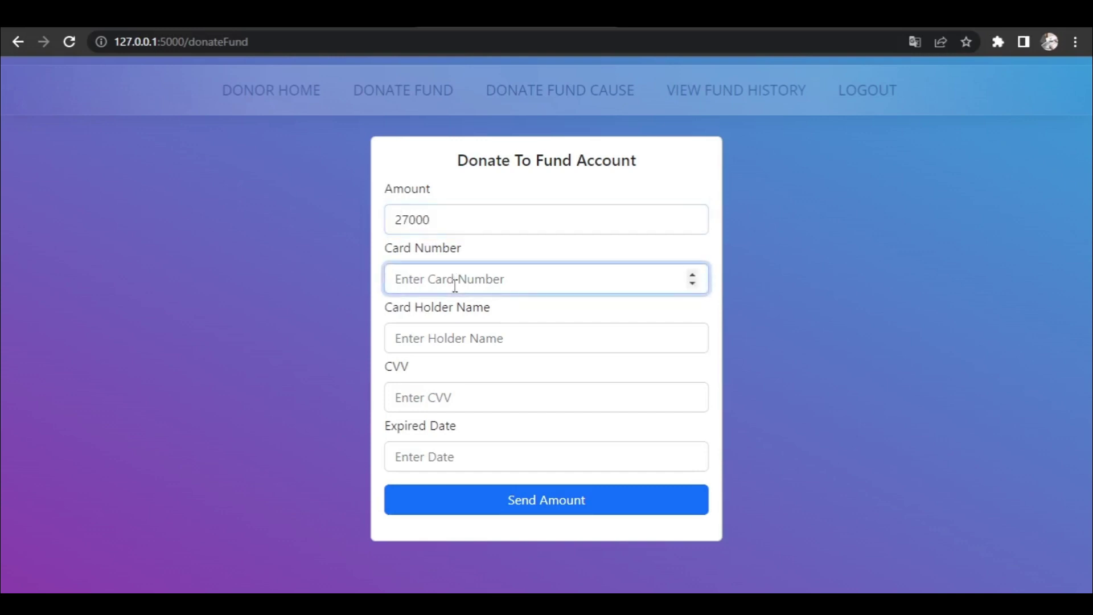
{"action": "type", "text": "8765432109123456"}
- Fill in the card holder name, CVV and expiry date, then send the 27000 donation
{"action": "left_click", "coordinate": [470, 339]}
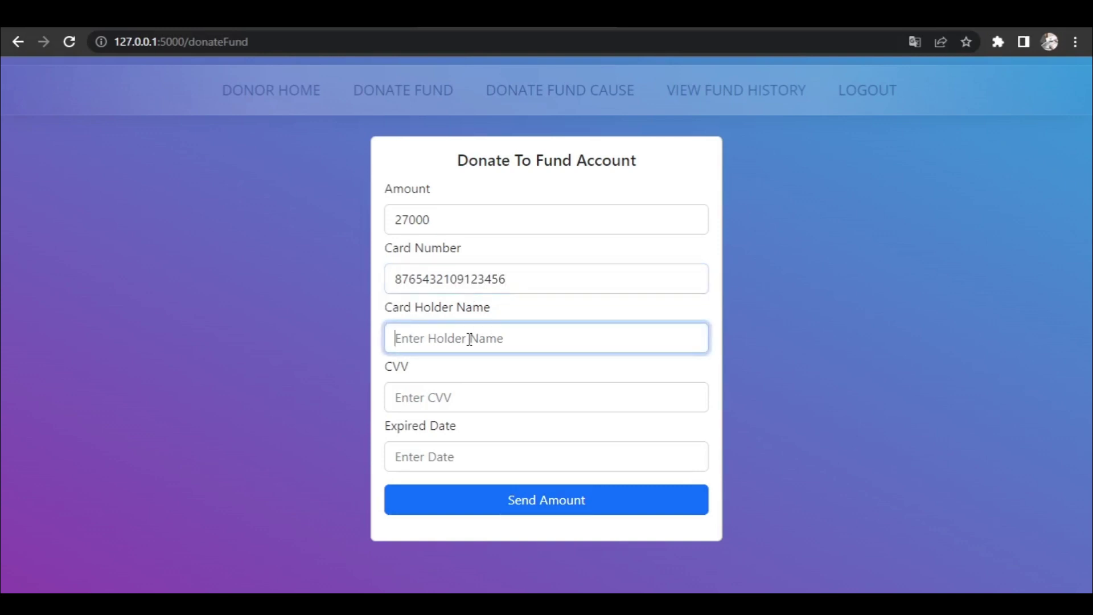
{"action": "type", "text": "suseela"}
{"action": "left_click", "coordinate": [433, 397]}
{"action": "type", "text": "345"}
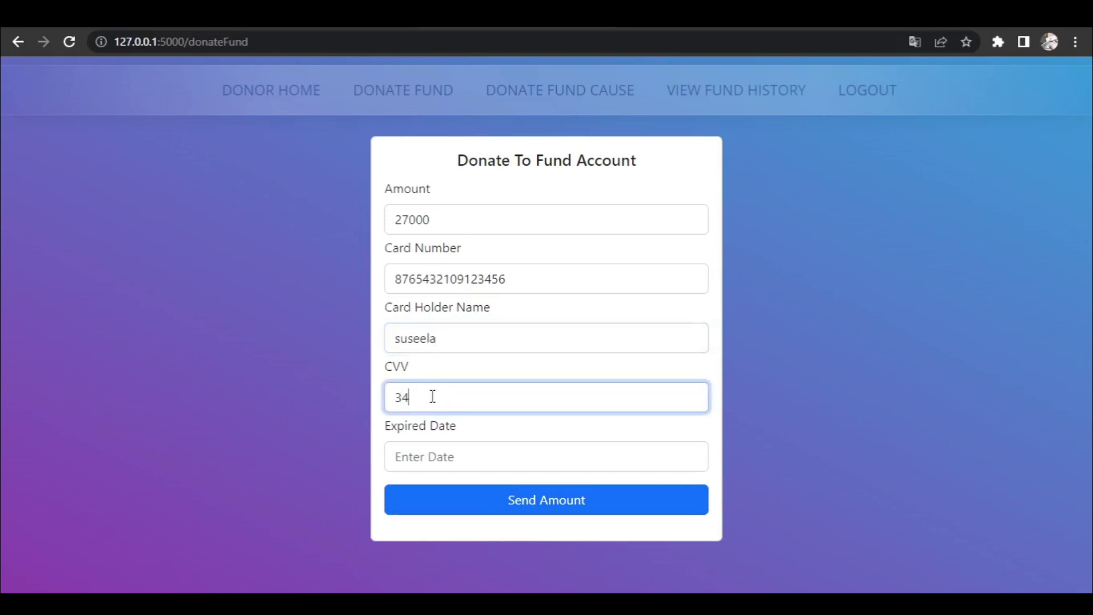
{"action": "left_click", "coordinate": [429, 456]}
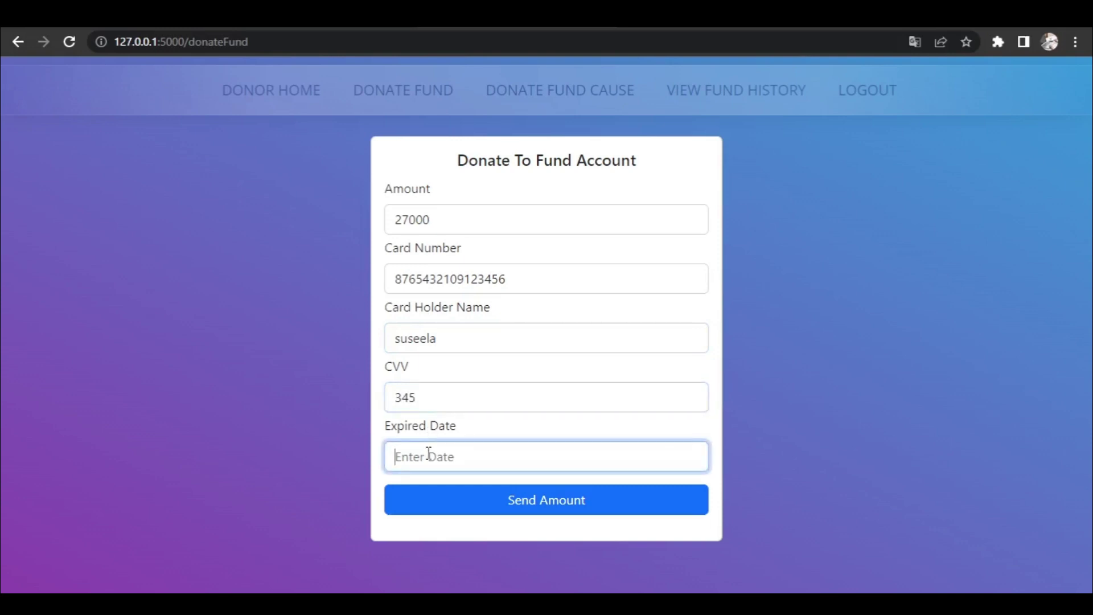
{"action": "type", "text": "1"}
{"action": "key", "text": "BackSpace"}
{"action": "type", "text": "23/34"}
{"action": "left_click", "coordinate": [478, 504]}
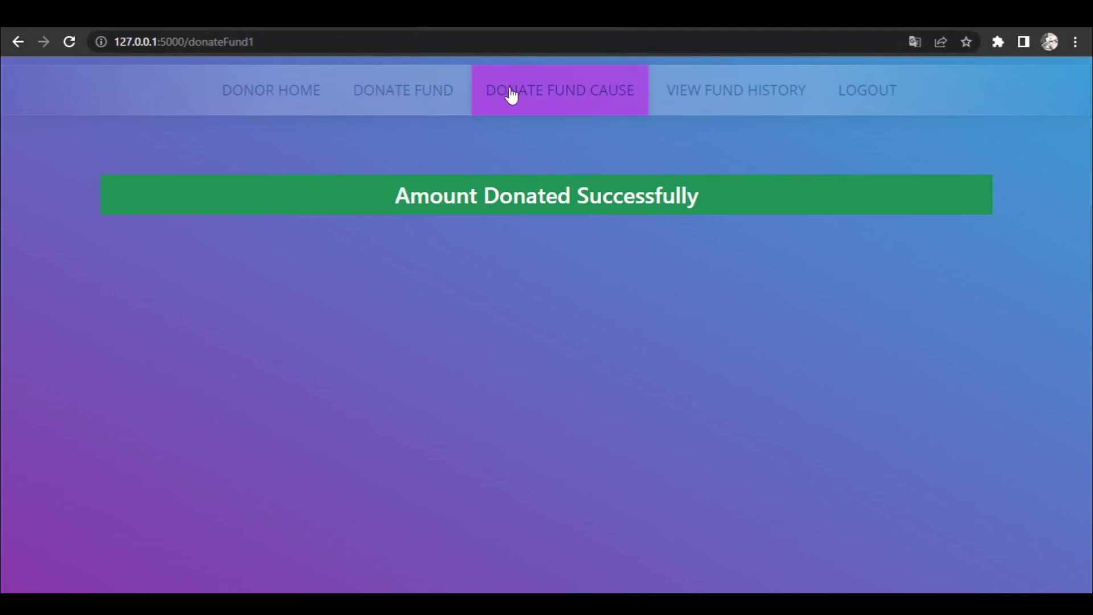
- Check a cause's medical report, then enter 12000 as the amount for apolo's cancer request
{"action": "left_click", "coordinate": [553, 97]}
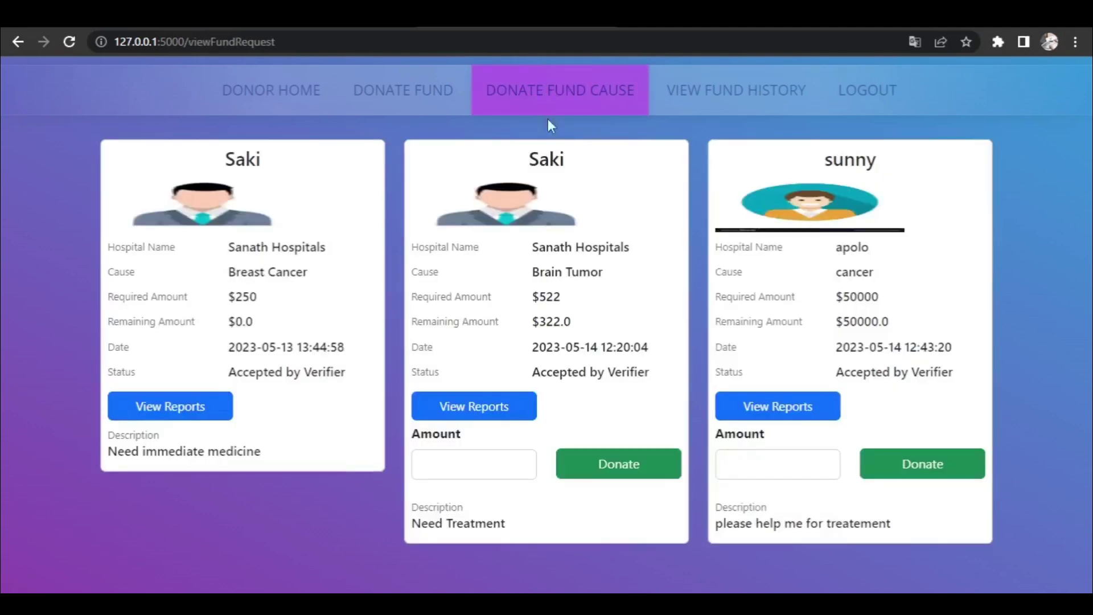
{"action": "left_click", "coordinate": [776, 409]}
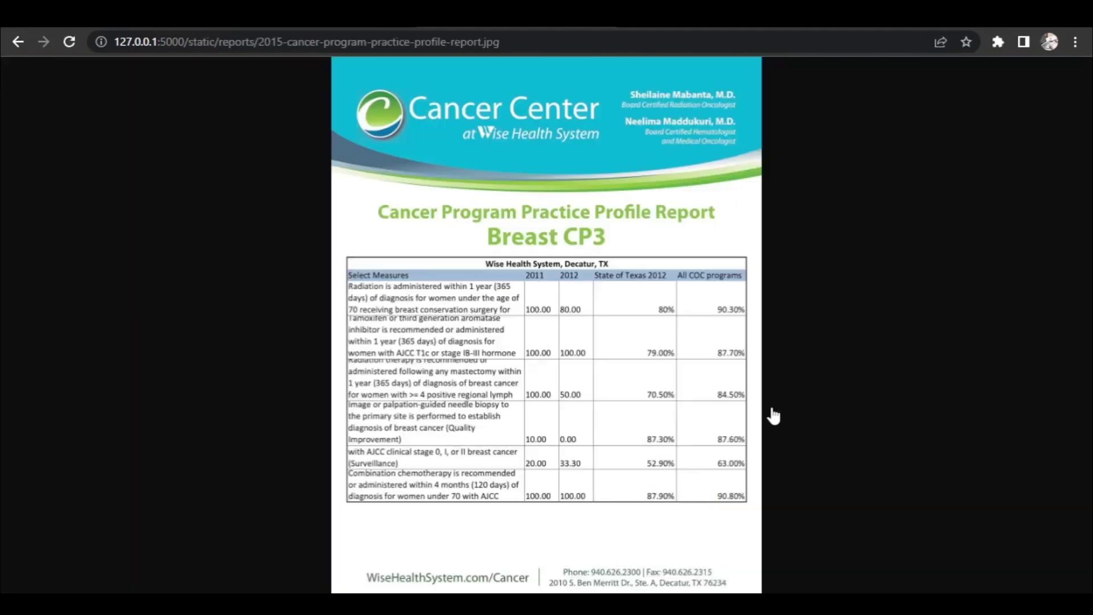
{"action": "left_click", "coordinate": [18, 42]}
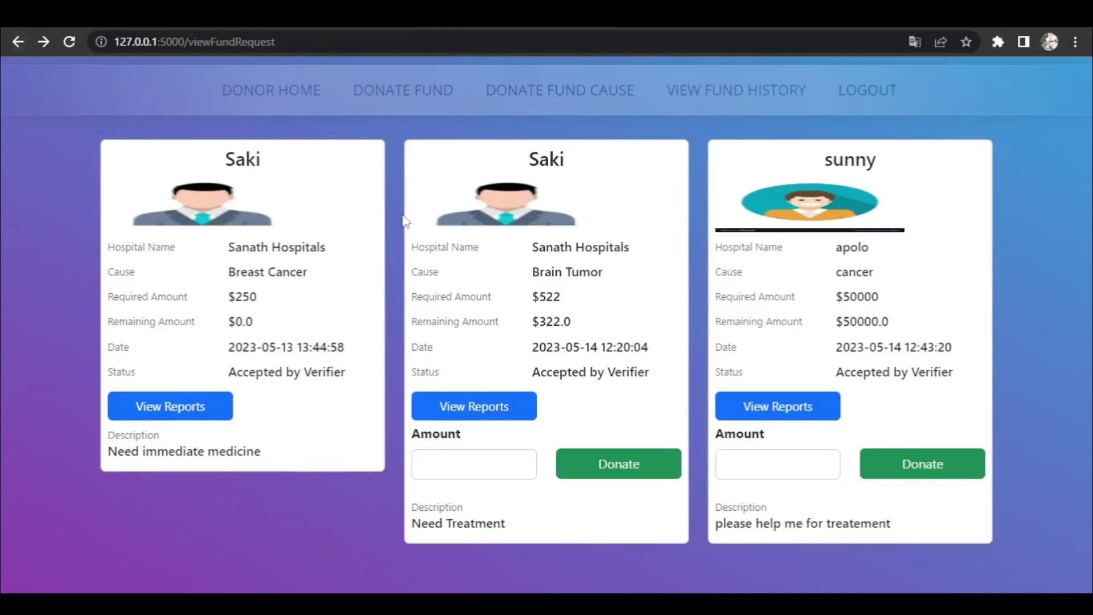
{"action": "left_click", "coordinate": [777, 472]}
{"action": "type", "text": "120"}
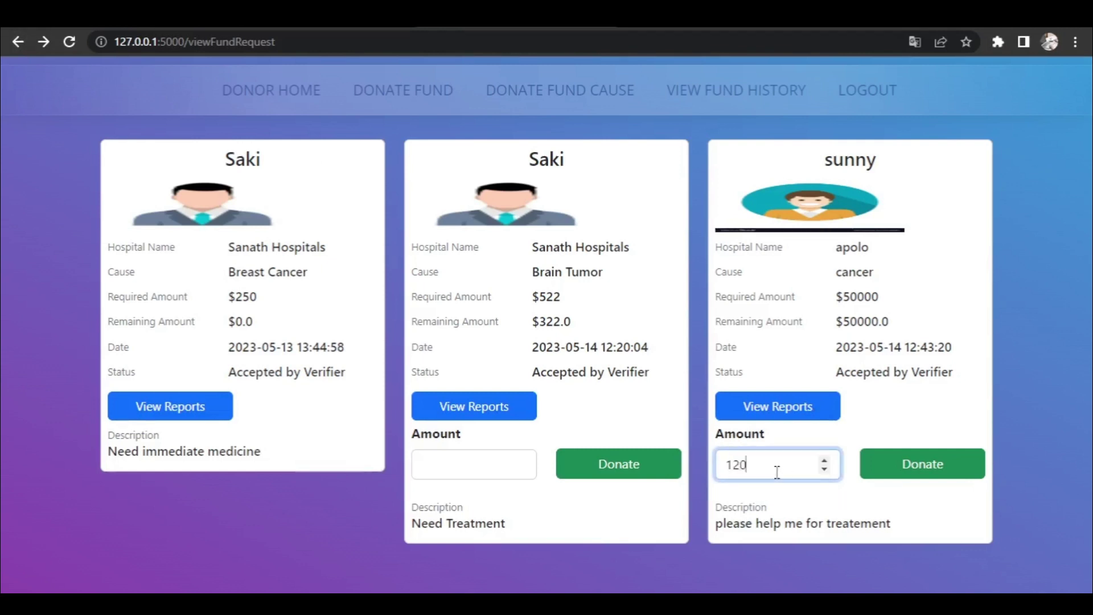
{"action": "type", "text": "00"}
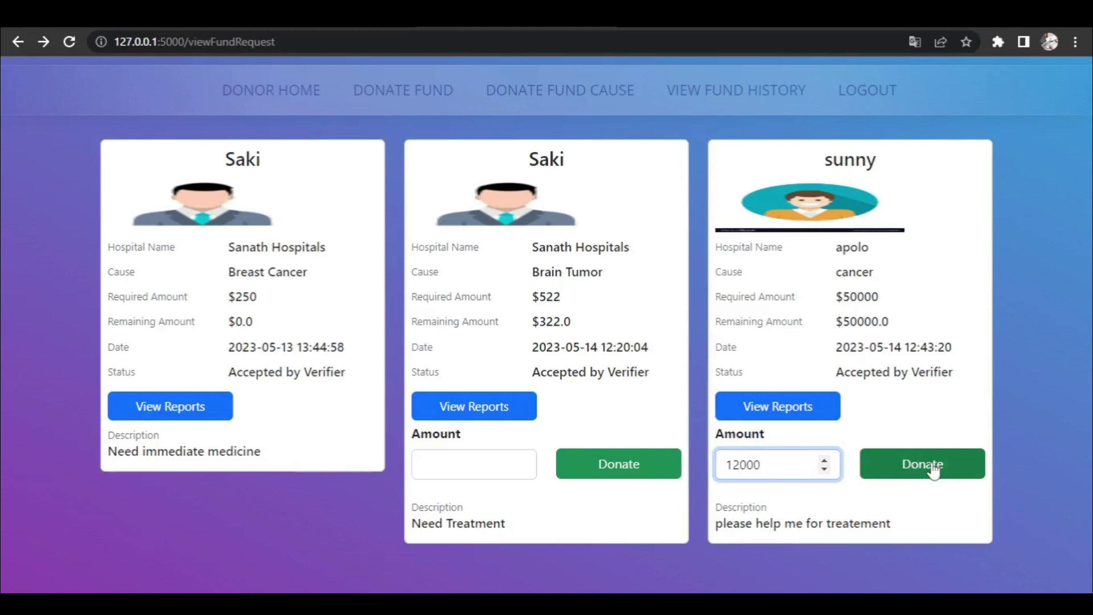
- Pay the 12000 cause donation with the card number, holder name, CVV and expiry date
{"action": "left_click", "coordinate": [933, 472]}
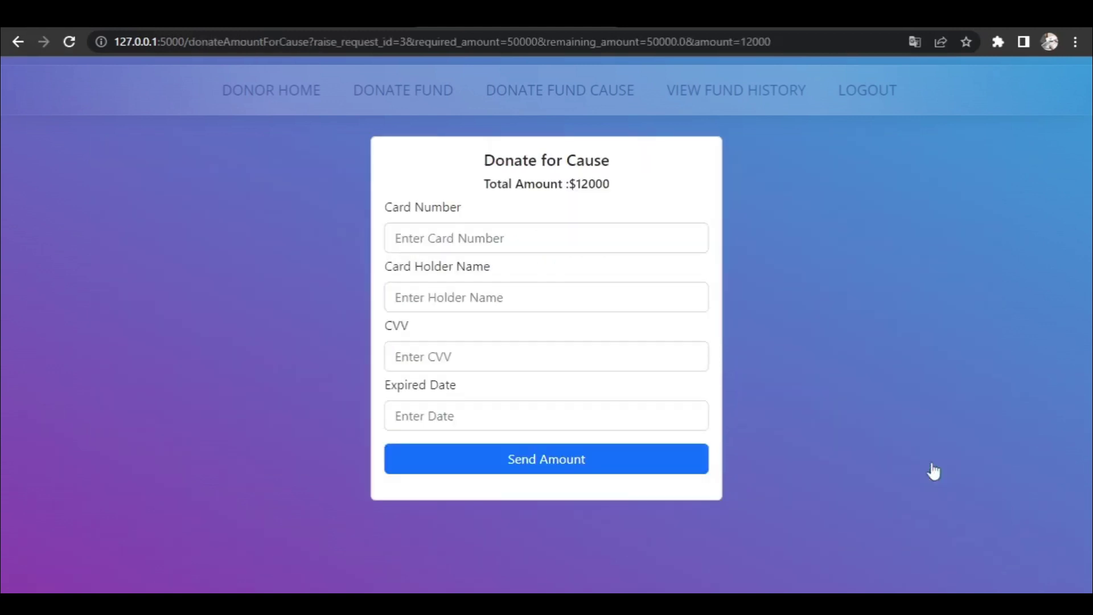
{"action": "left_click", "coordinate": [543, 241]}
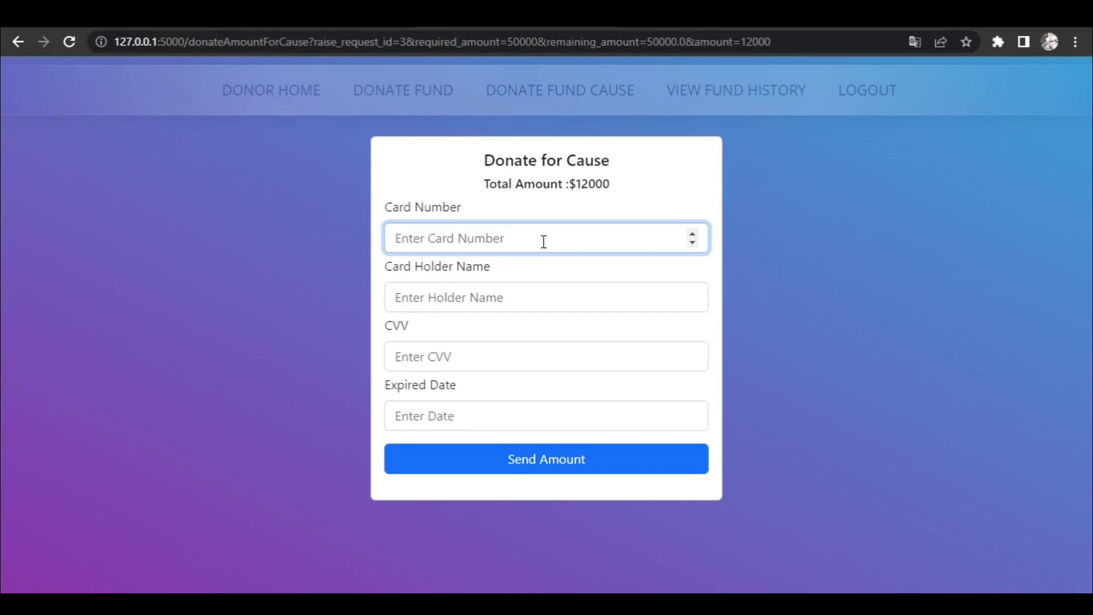
{"action": "type", "text": "987654321"}
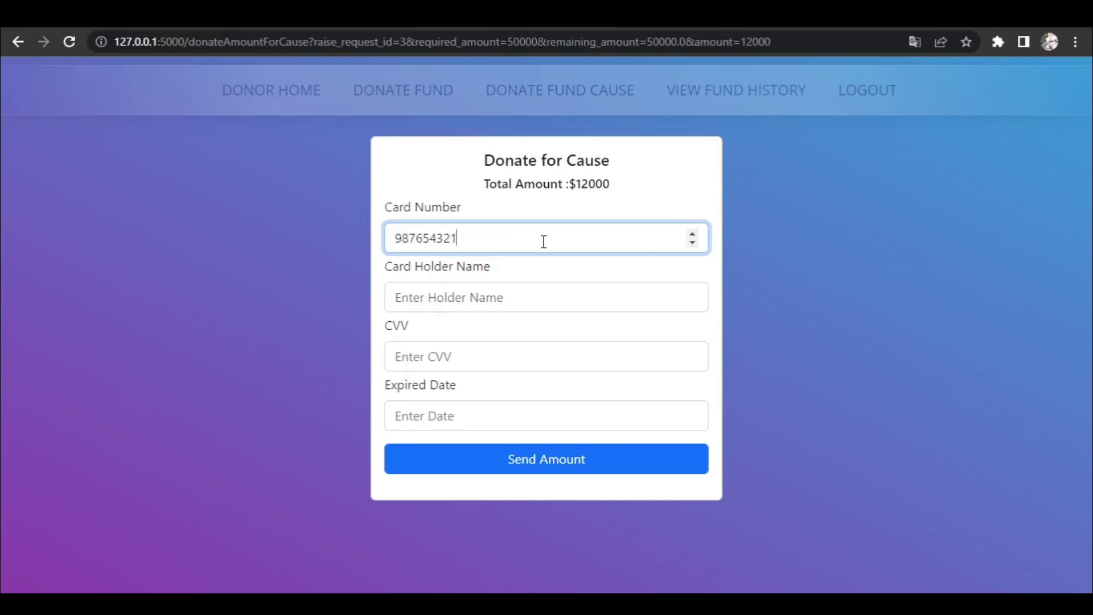
{"action": "type", "text": "0123456"}
{"action": "left_click", "coordinate": [450, 295]}
{"action": "left_click", "coordinate": [508, 340]}
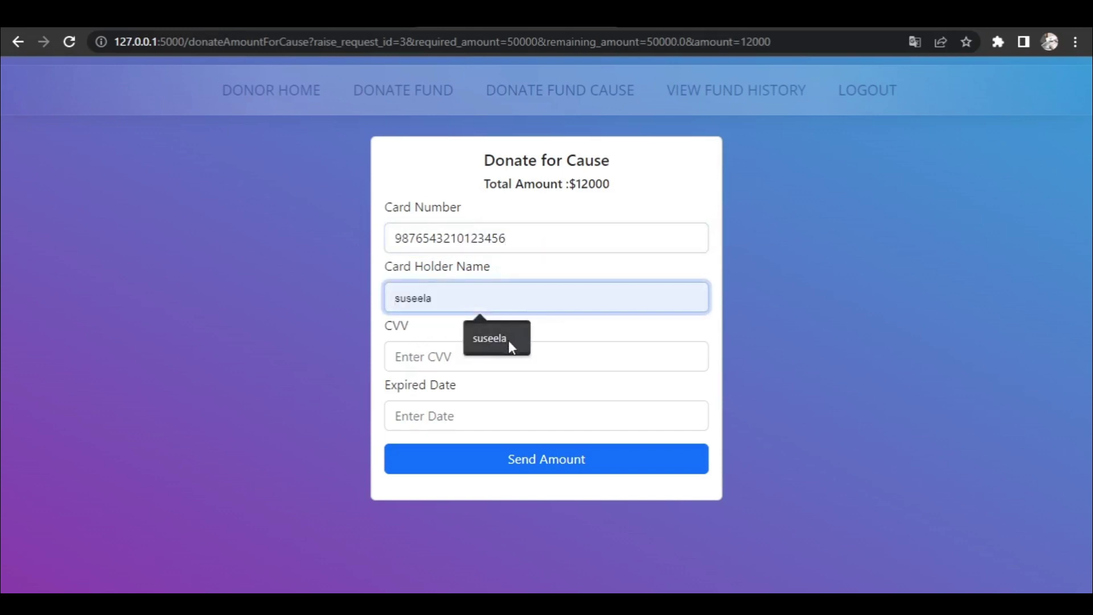
{"action": "left_click", "coordinate": [453, 362]}
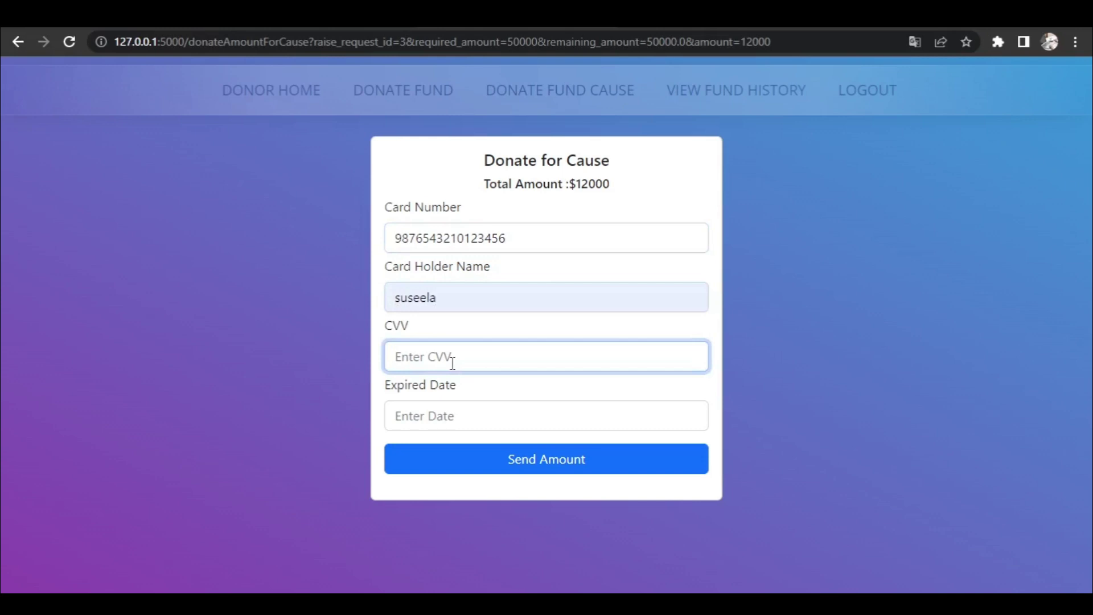
{"action": "type", "text": "345"}
{"action": "left_click", "coordinate": [456, 417]}
{"action": "type", "text": "23"}
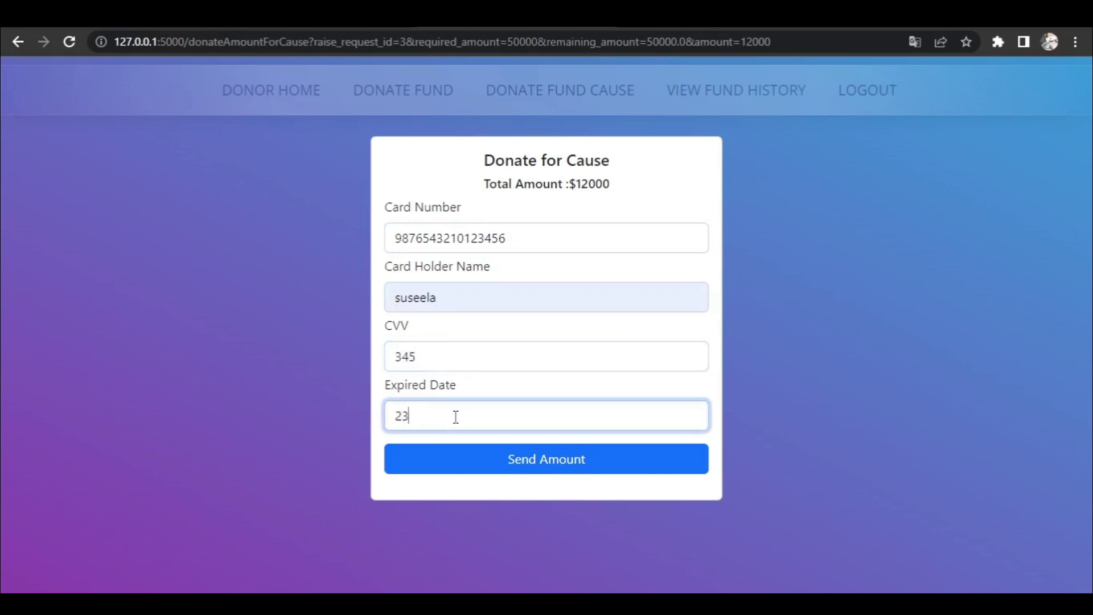
{"action": "type", "text": "/34"}
{"action": "left_click", "coordinate": [496, 462]}
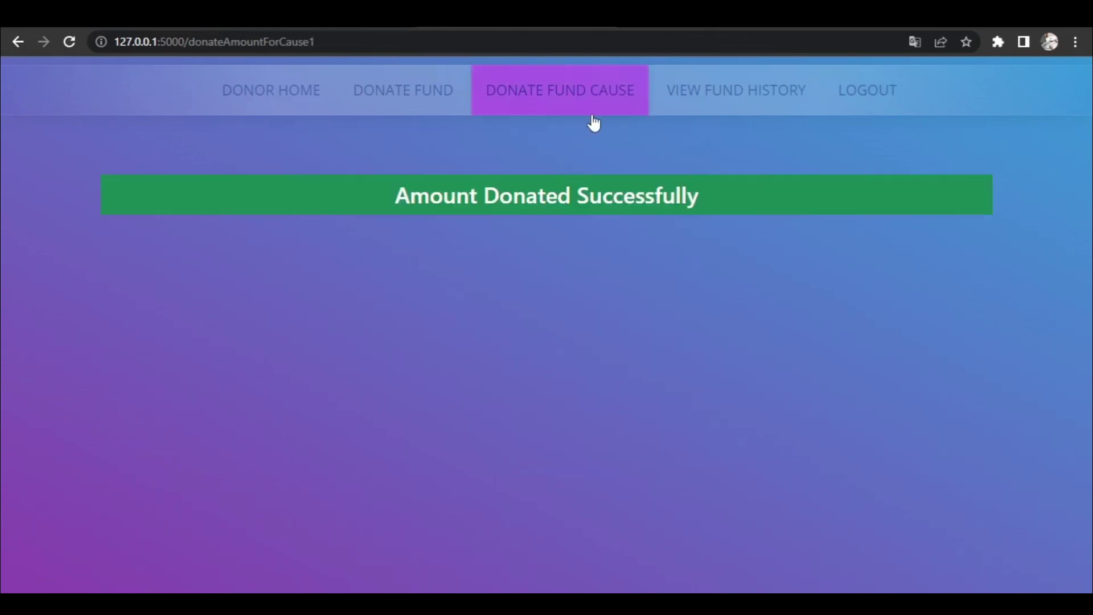
- Open View Fund History to see the 27000 Crowd Fund and 12000 Cause donations
{"action": "left_click", "coordinate": [719, 89]}
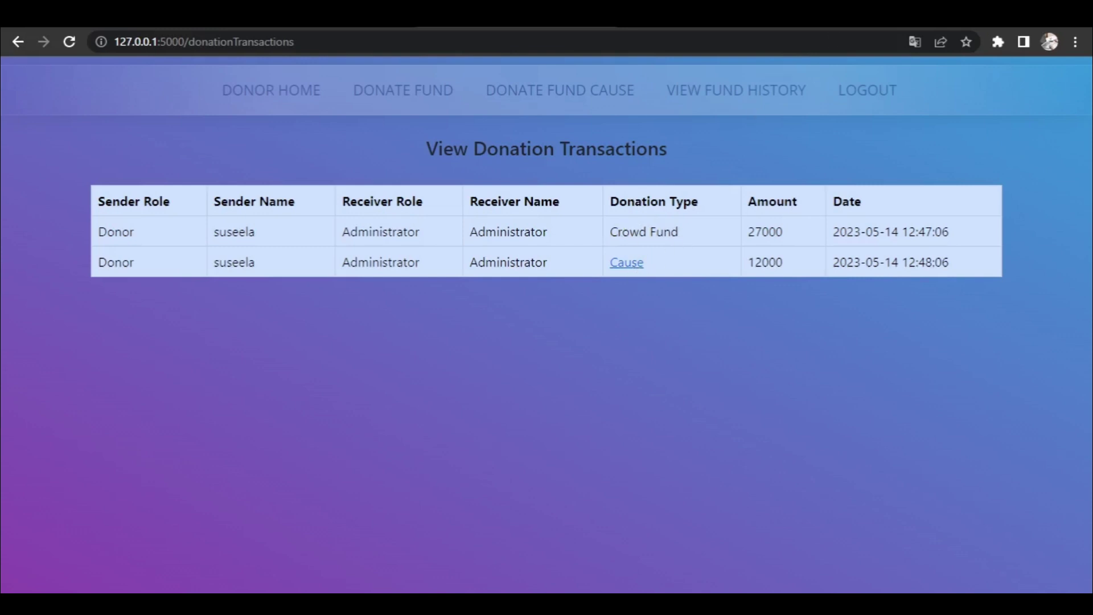
- Log out the donor, sign in with the admin account, and dismiss Chrome's password warning
{"action": "left_click", "coordinate": [868, 86]}
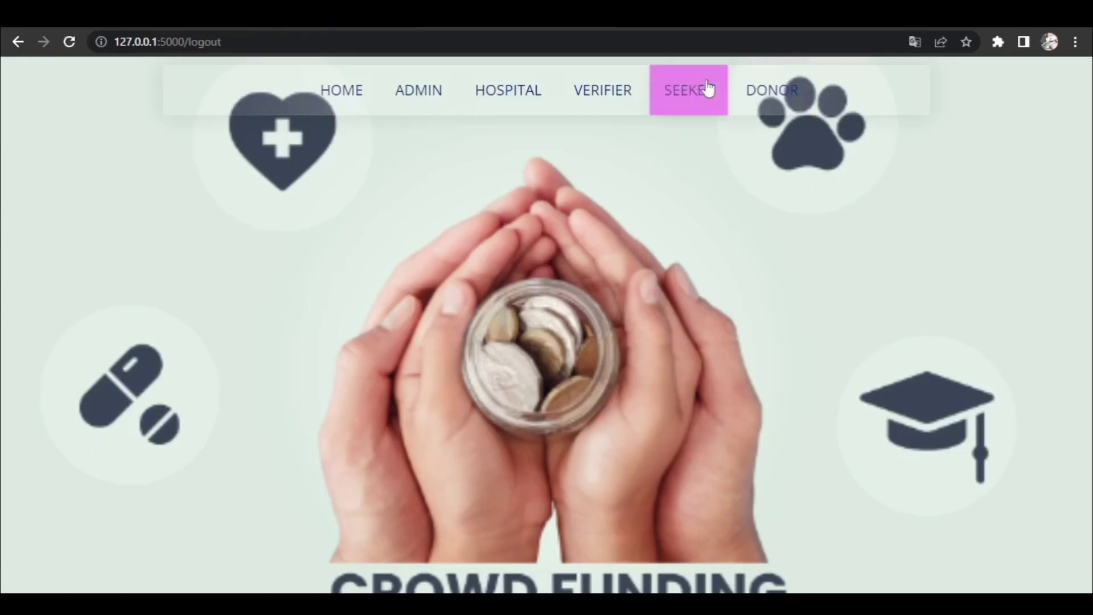
{"action": "left_click", "coordinate": [437, 102]}
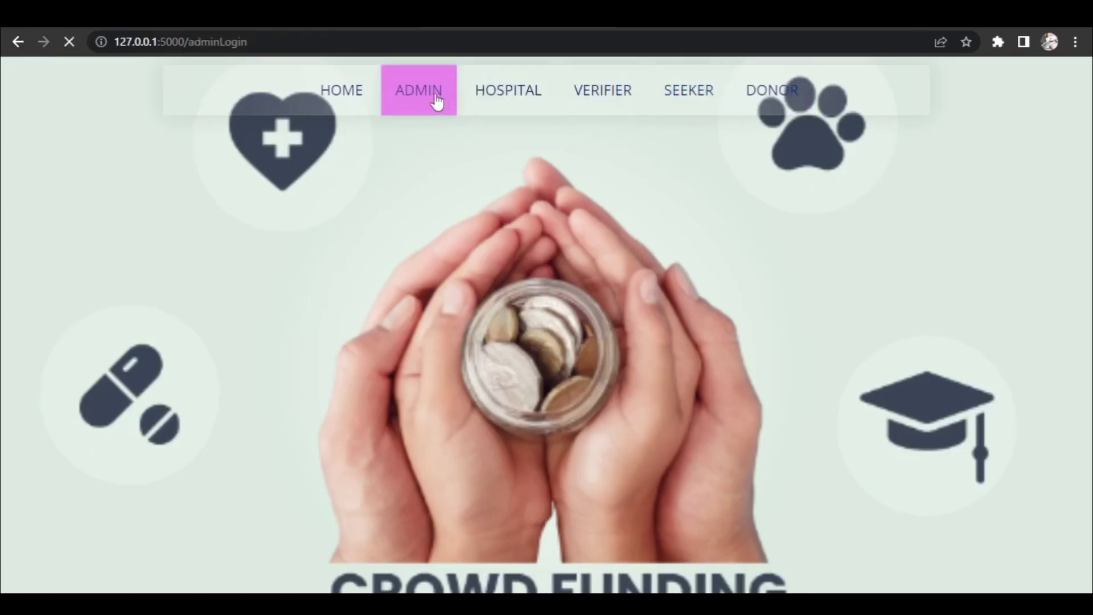
{"action": "left_click", "coordinate": [456, 232]}
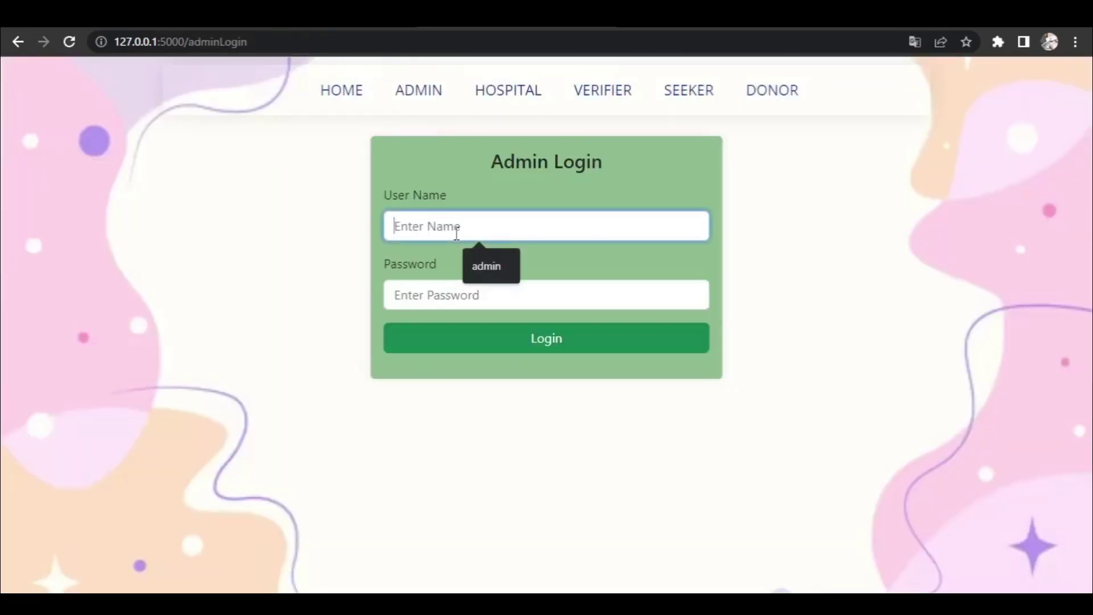
{"action": "left_click", "coordinate": [487, 275]}
{"action": "left_click", "coordinate": [467, 293]}
{"action": "type", "text": "admin"}
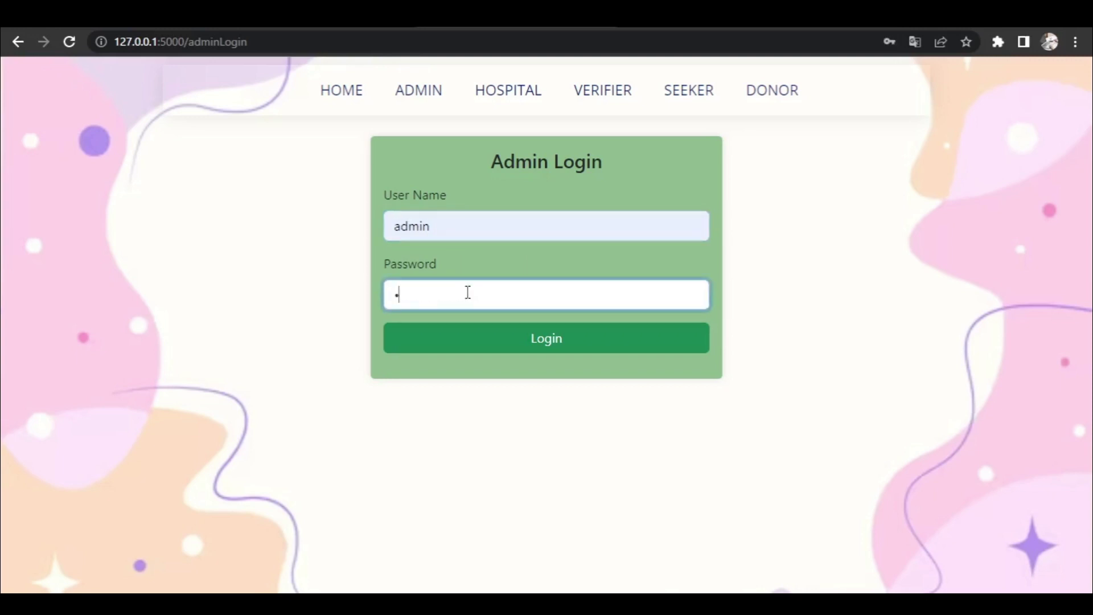
{"action": "key", "text": "Return"}
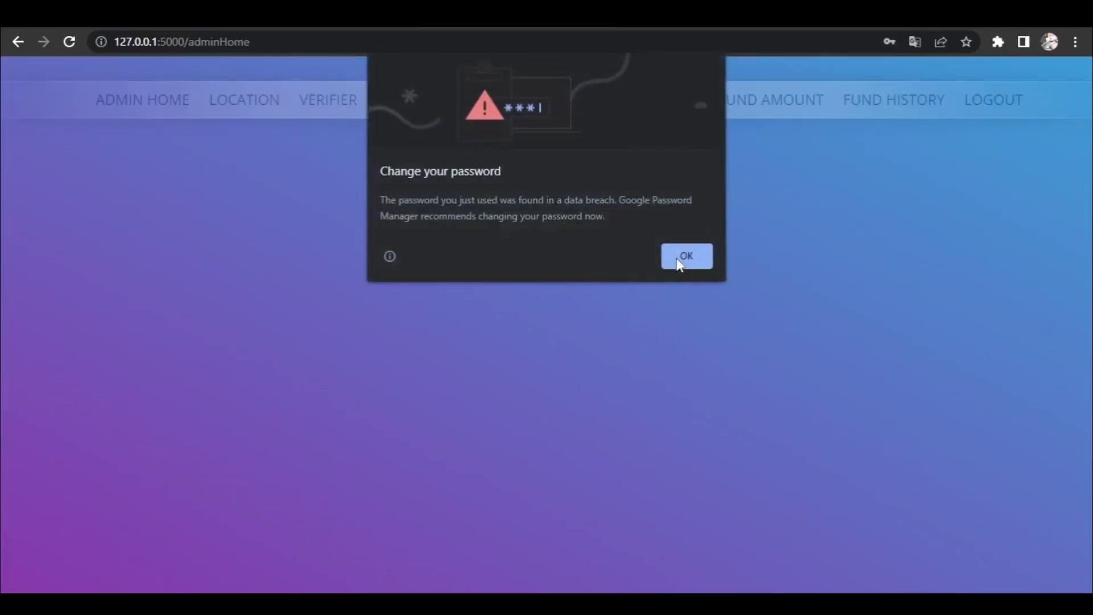
{"action": "left_click", "coordinate": [683, 259]}
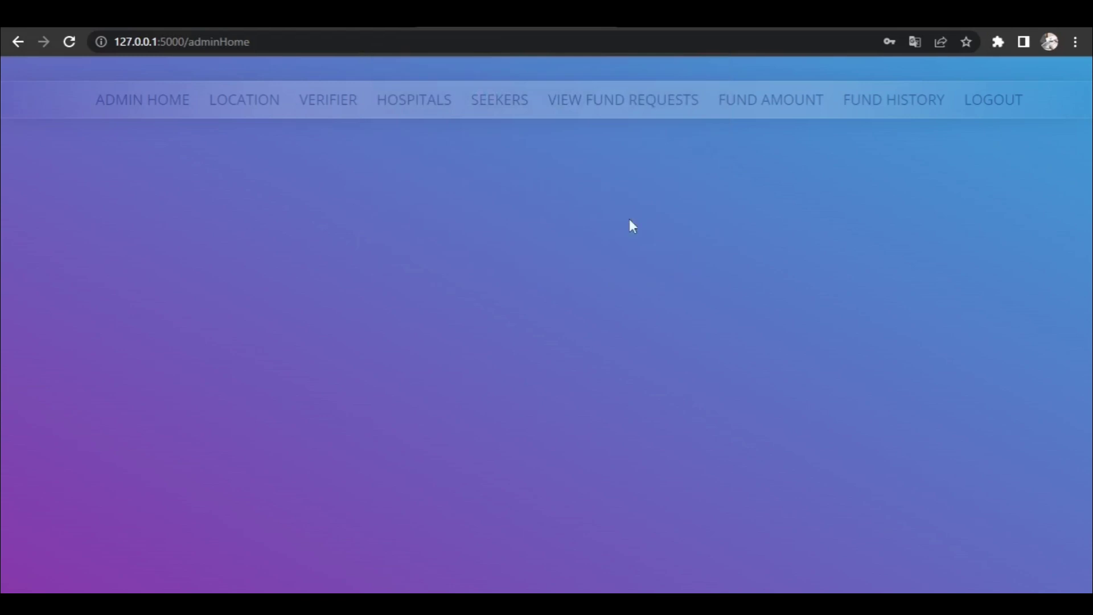
- Review the fund requests, the $27500 fund amount and the donor's latest transactions as admin
{"action": "left_click", "coordinate": [617, 113]}
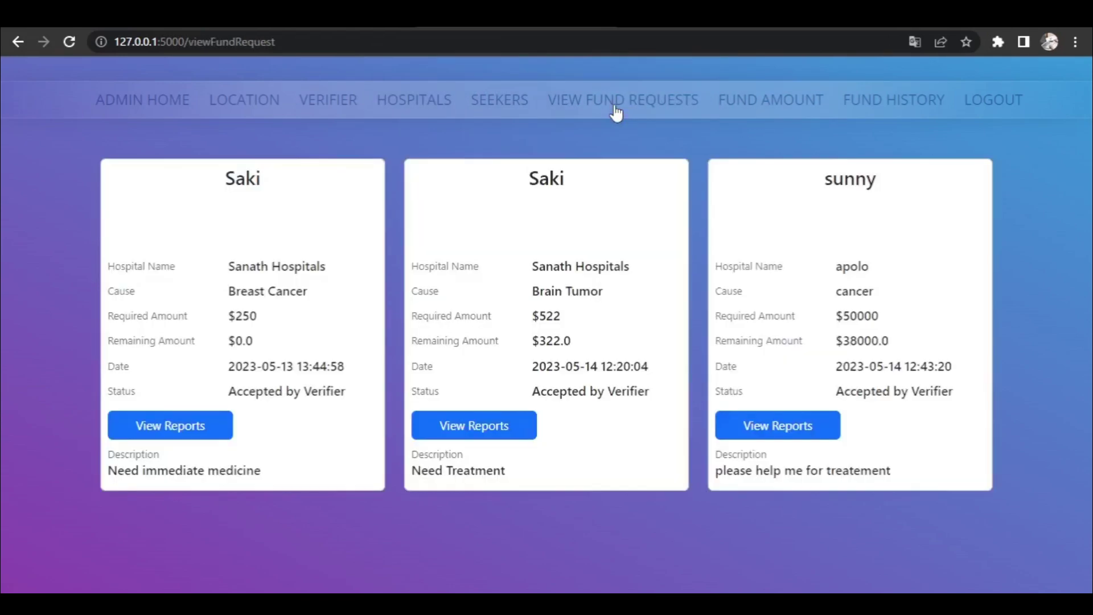
{"action": "left_click", "coordinate": [756, 109]}
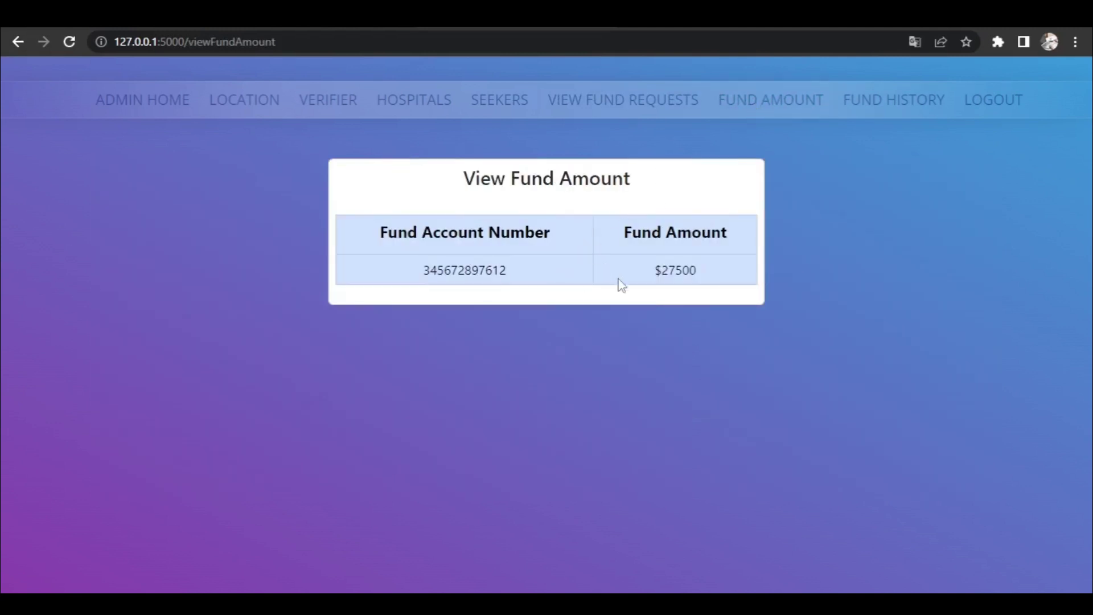
{"action": "left_click", "coordinate": [863, 114]}
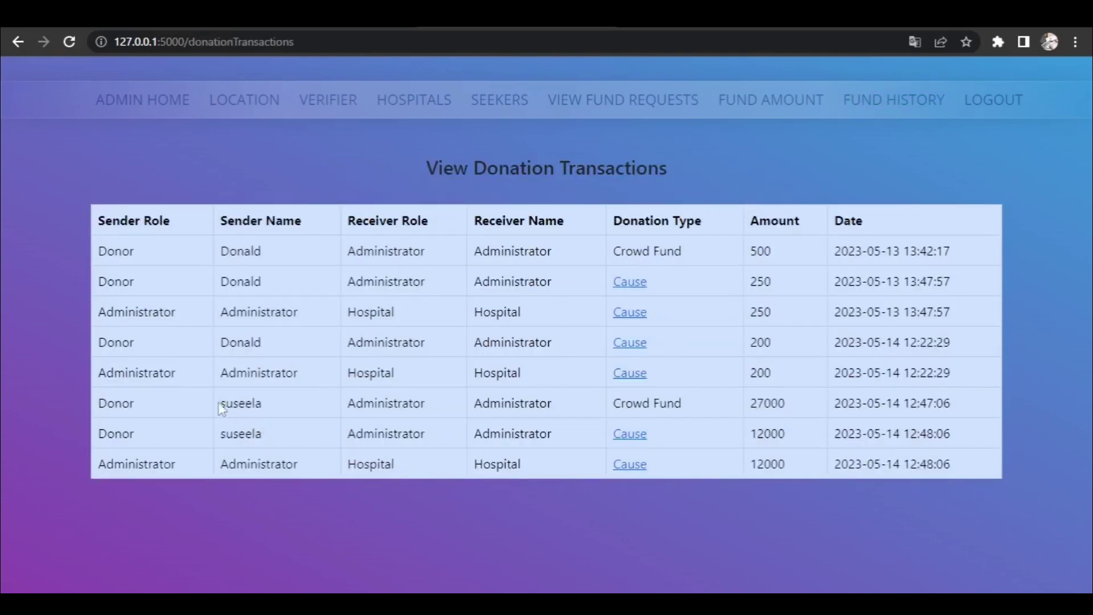
{"action": "left_click_drag", "start_coordinate": [95, 402], "coordinate": [1032, 430]}
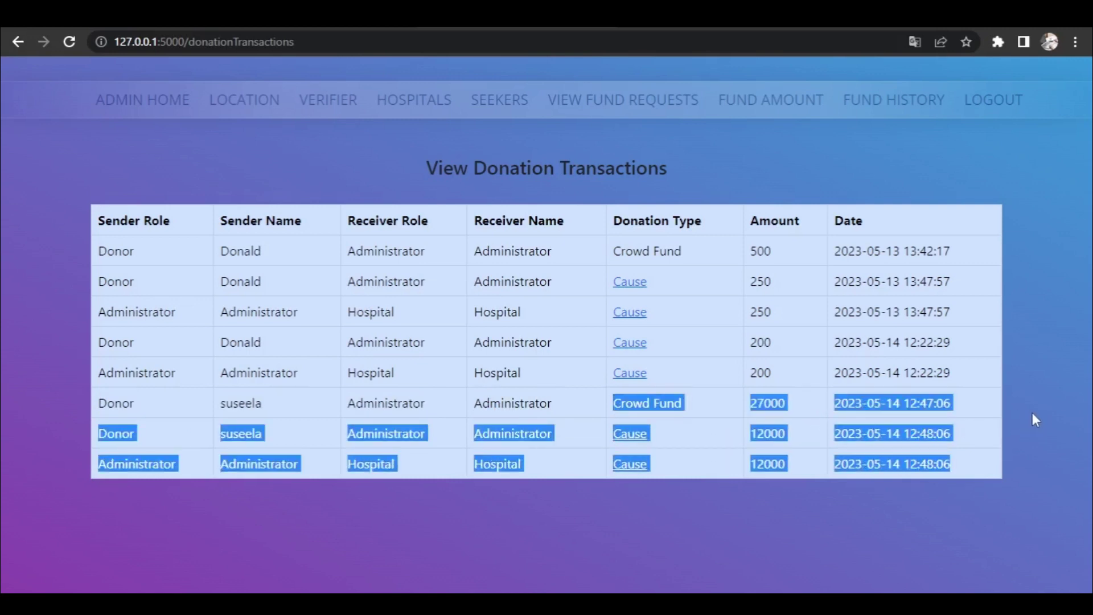
{"action": "left_click", "coordinate": [1032, 413]}
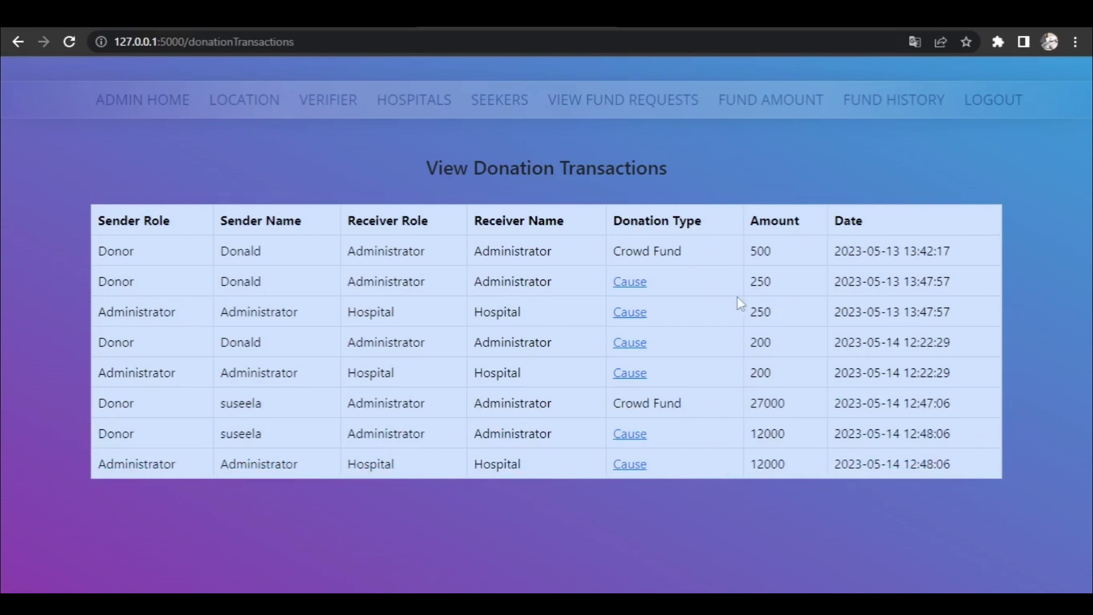
- Recheck the fund amount and transactions list, then log out of the admin account
{"action": "left_click", "coordinate": [783, 108]}
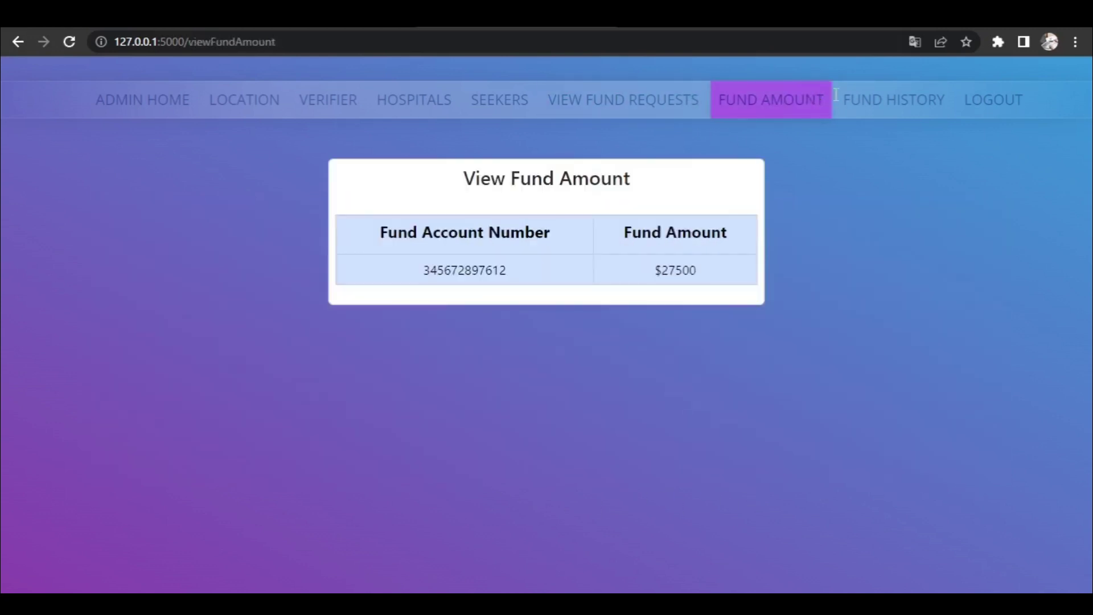
{"action": "left_click", "coordinate": [870, 105]}
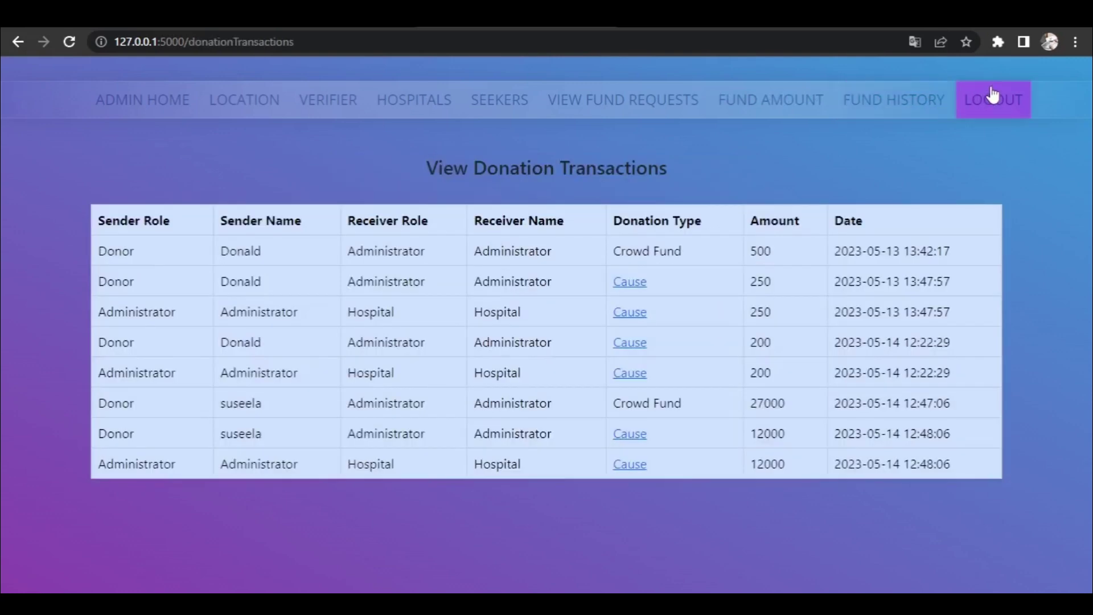
{"action": "left_click", "coordinate": [993, 98]}
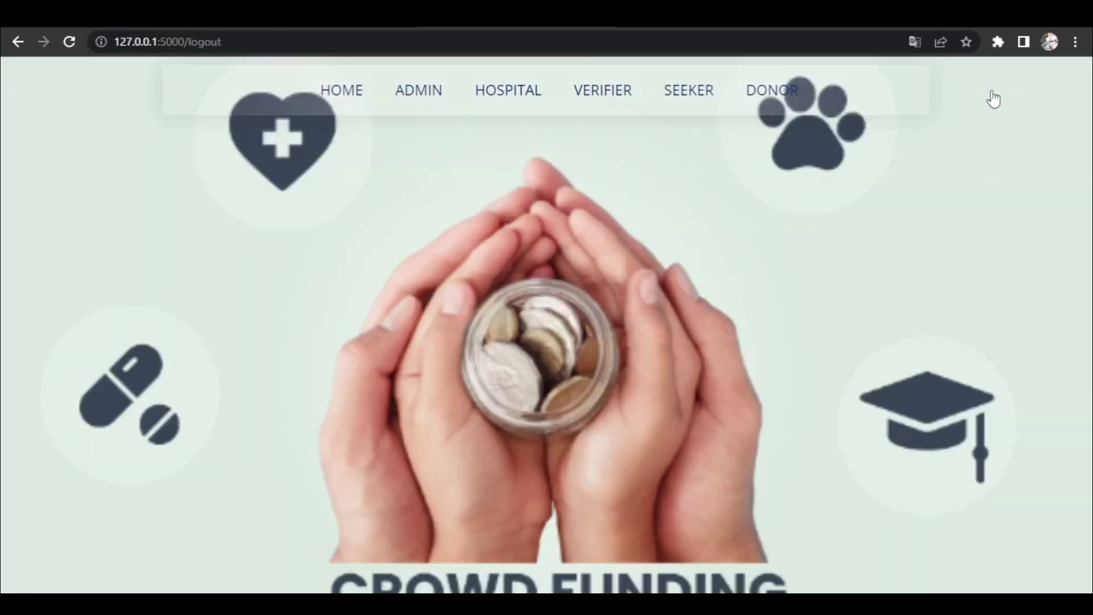